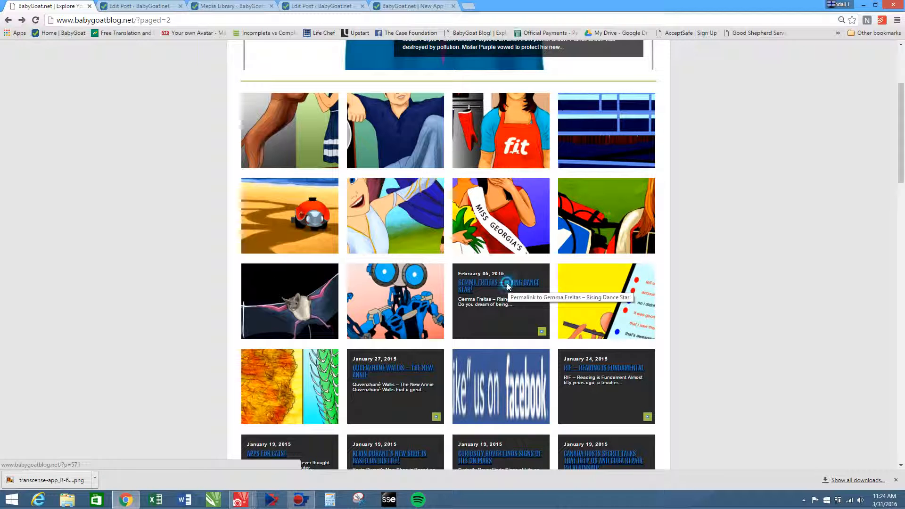
- Open the Gemma Freitas dance star article and save its picture to the Desktop as the PNG file Gemma-Freitas_R
left_click(508, 285)
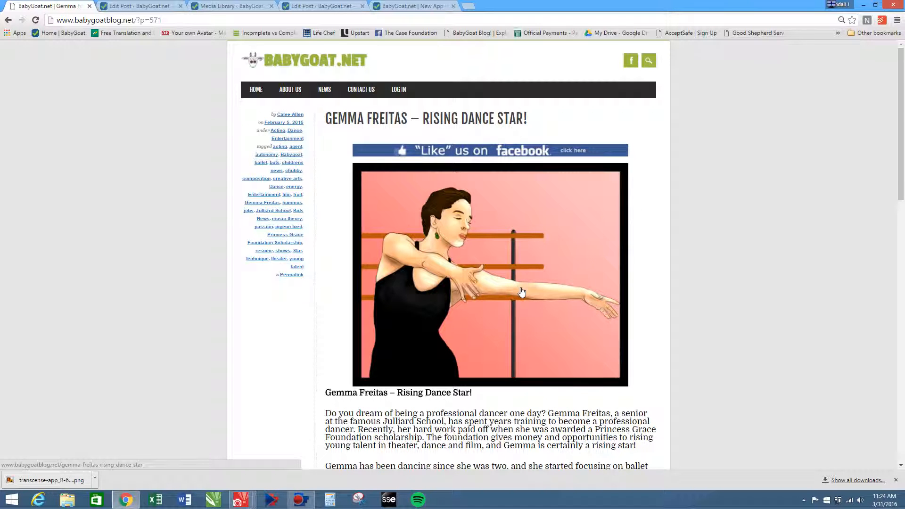
right_click(497, 234)
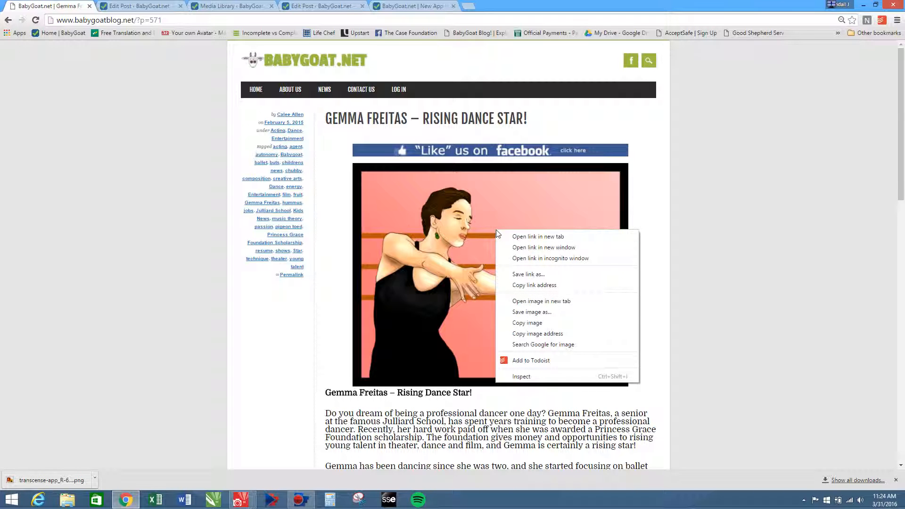
left_click(558, 312)
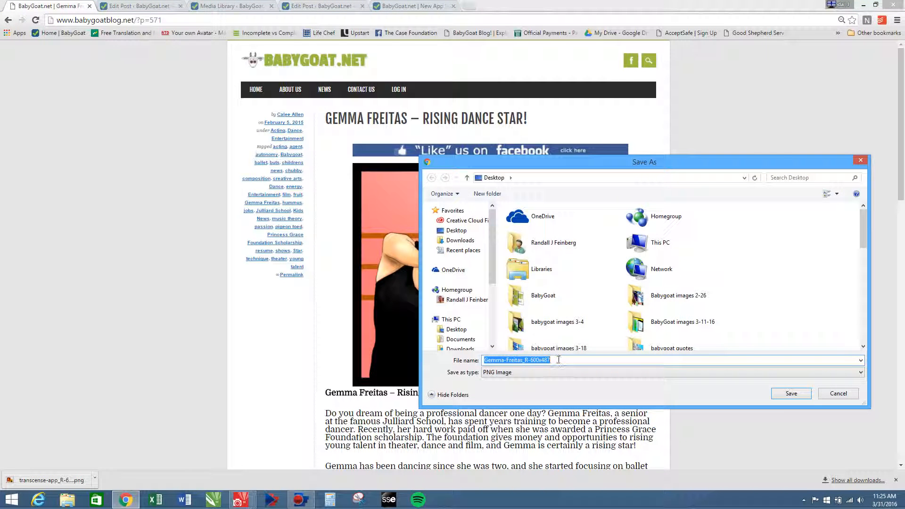
left_click(557, 360)
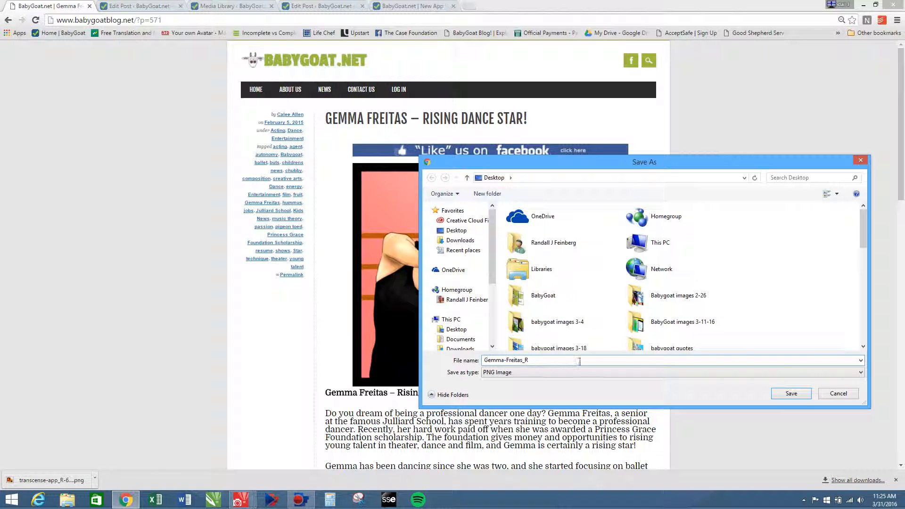
left_click(793, 393)
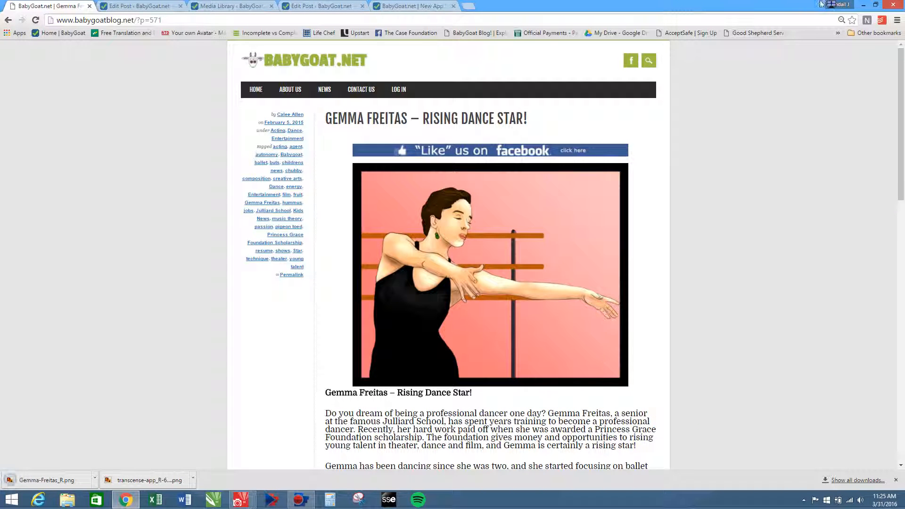
- Start a new blank post in the BabyGoat.net WordPress admin
left_click(148, 4)
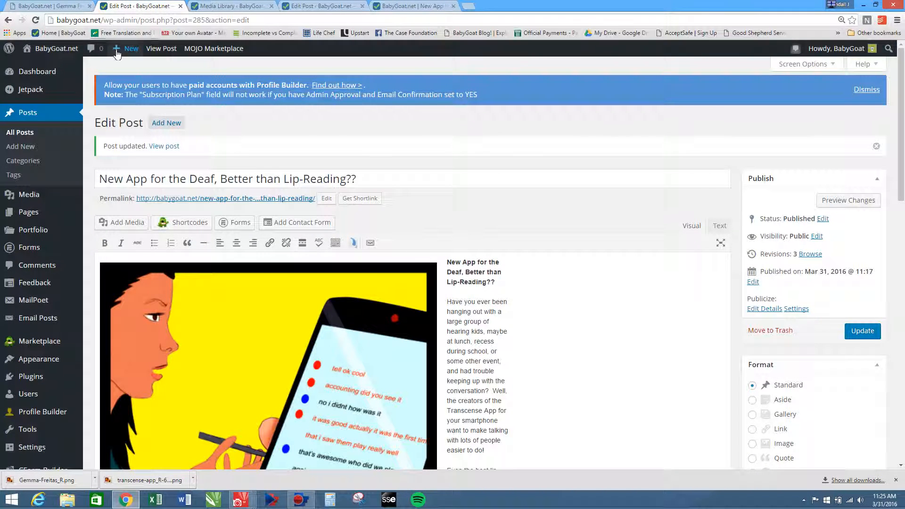
mouse_move(125, 52)
left_click(118, 68)
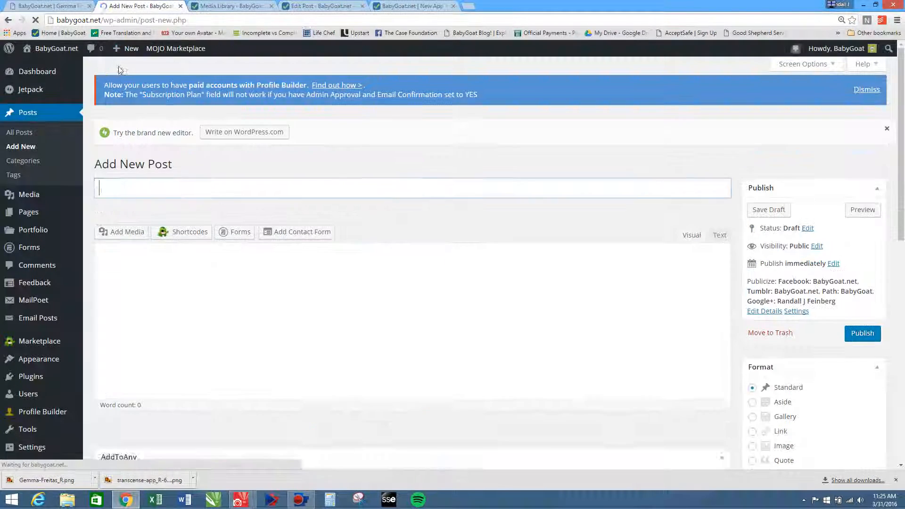
- Examine the Media Library, the ad script in the fossil post and the live BabyGoat.net home page
left_click(207, 6)
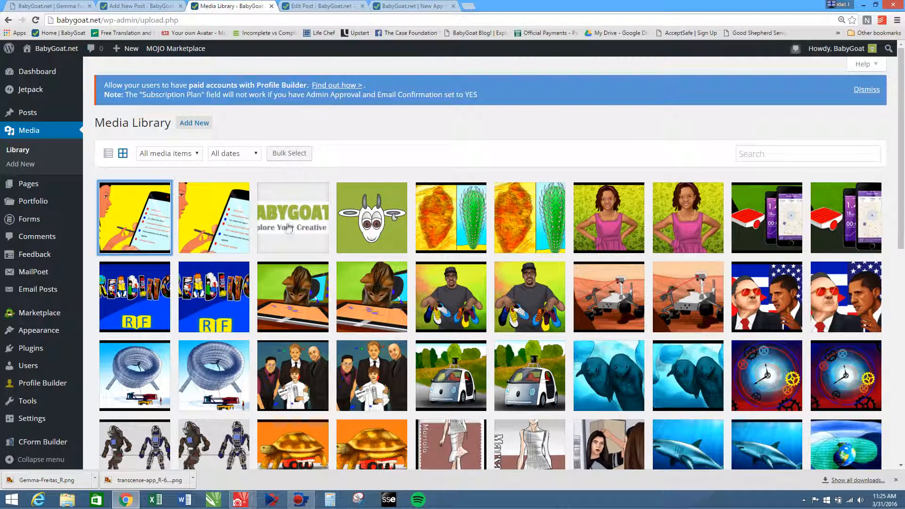
left_click(315, 6)
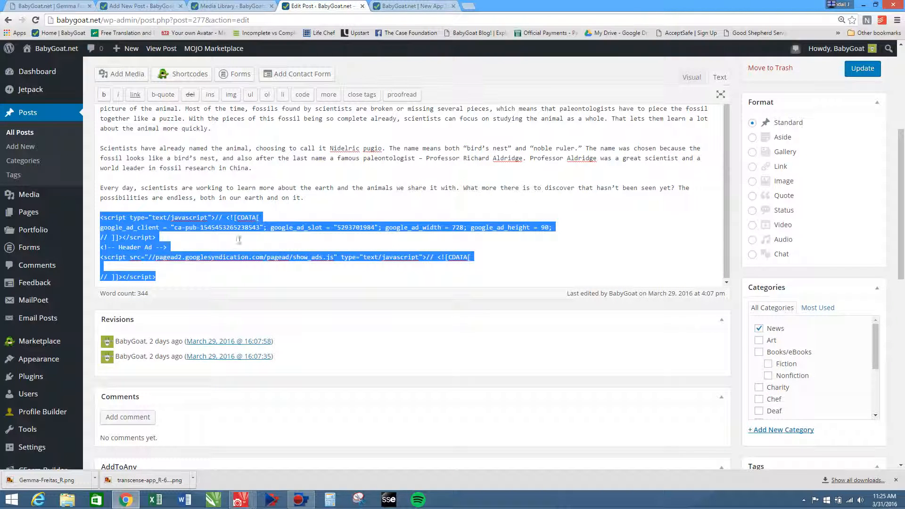
left_click(417, 8)
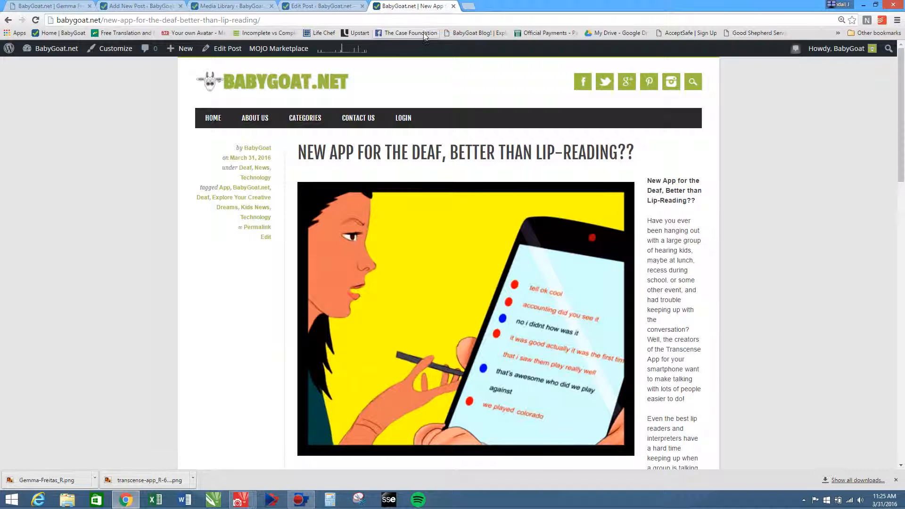
left_click(213, 124)
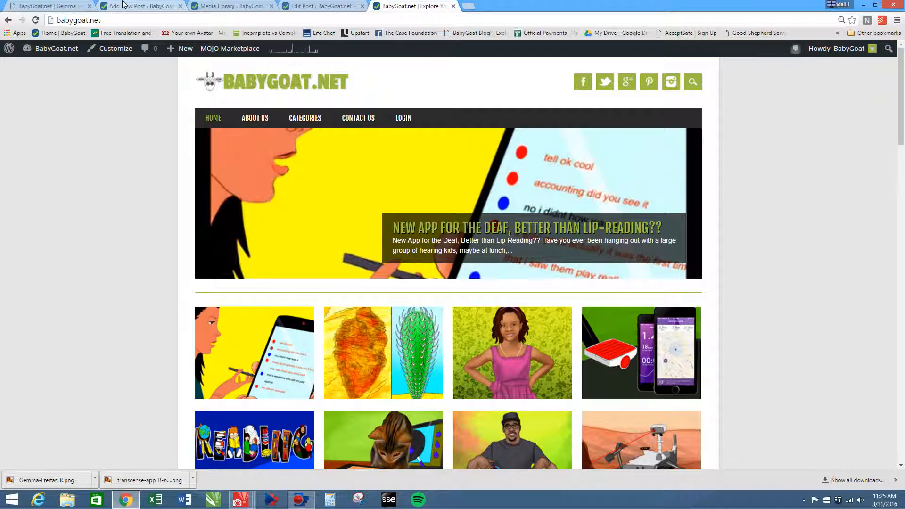
left_click(226, 6)
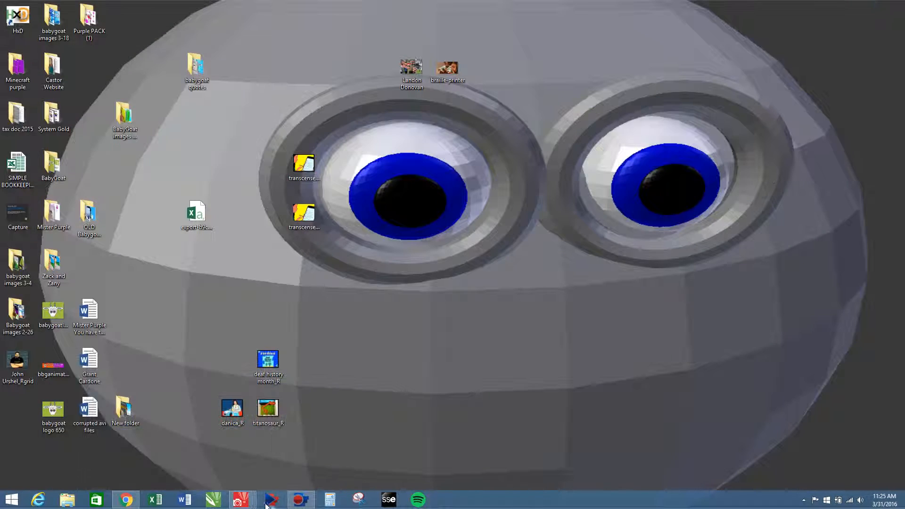
- Switch to Corel PHOTO-PAINT and close both transcense-app images without saving, leaving John Urshel_Rgrid.png open
mouse_move(245, 504)
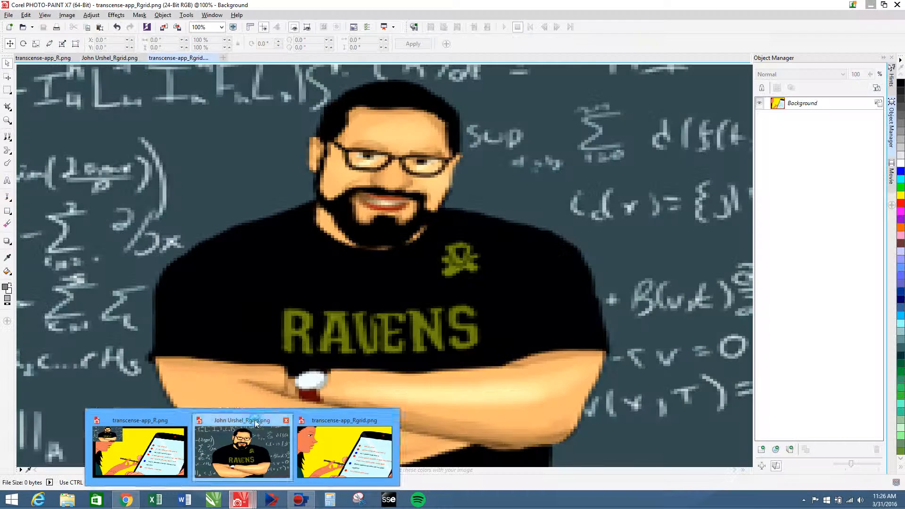
left_click(254, 420)
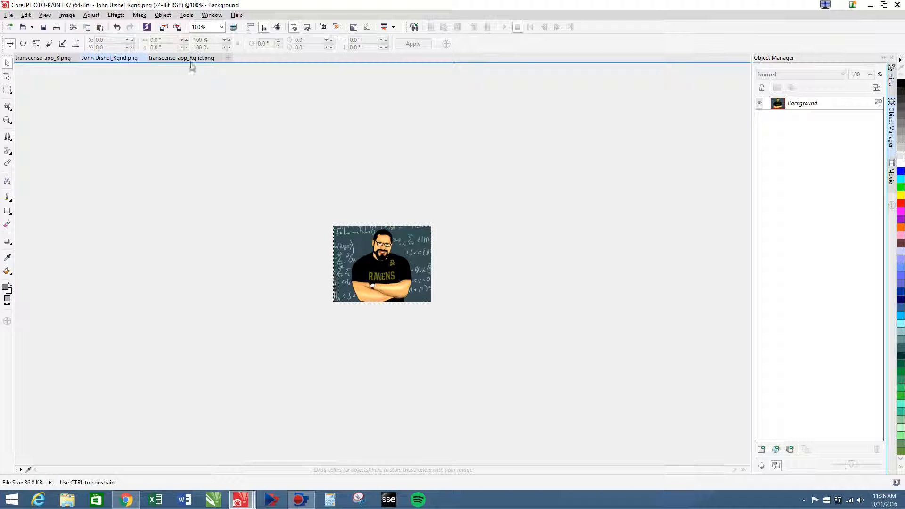
left_click(218, 58)
left_click(76, 57)
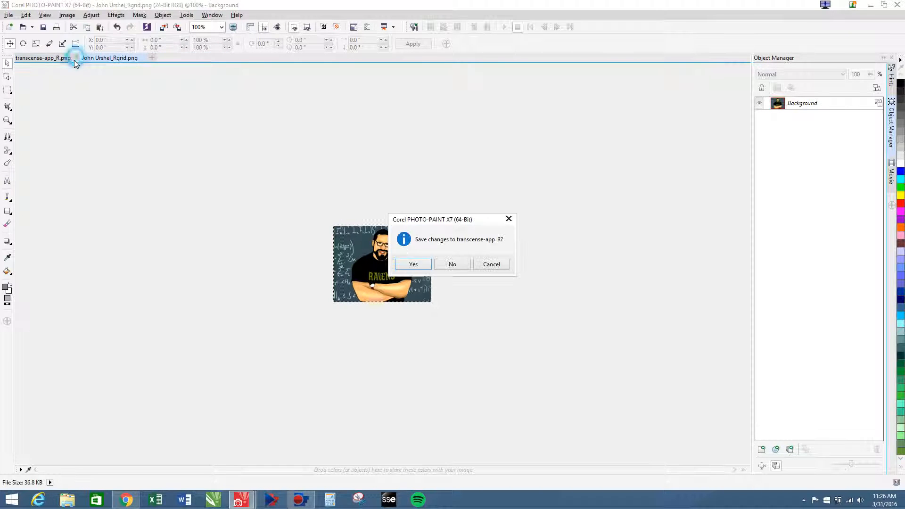
left_click(452, 265)
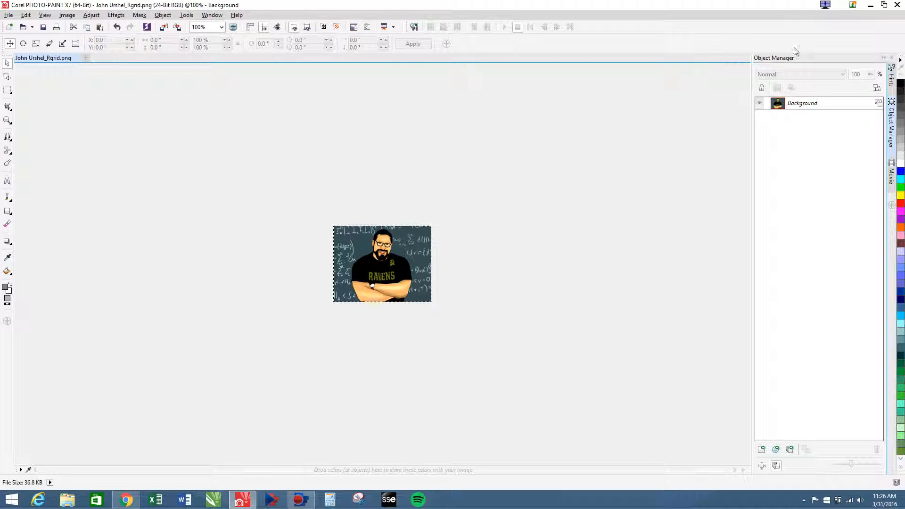
left_click(872, 6)
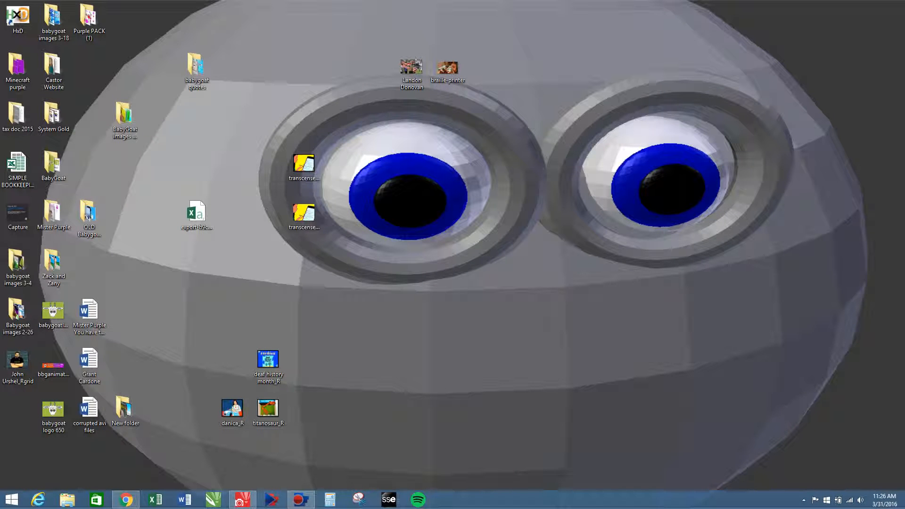
mouse_move(1, 445)
left_mouse_down()
mouse_move(207, 478)
mouse_move(383, 292)
mouse_move(255, 446)
mouse_move(242, 500)
mouse_move(266, 363)
mouse_move(192, 97)
mouse_move(168, 58)
left_mouse_up()
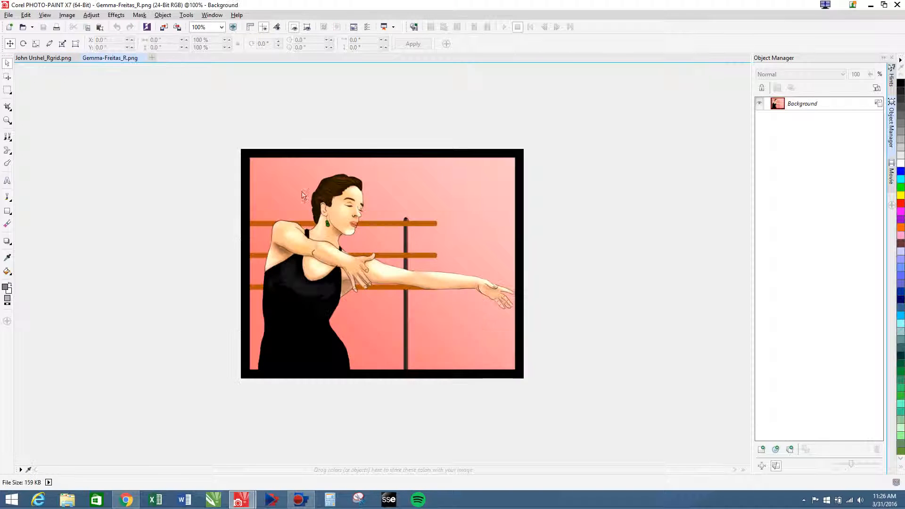
left_click(7, 90)
left_click_drag(219, 121, 707, 460)
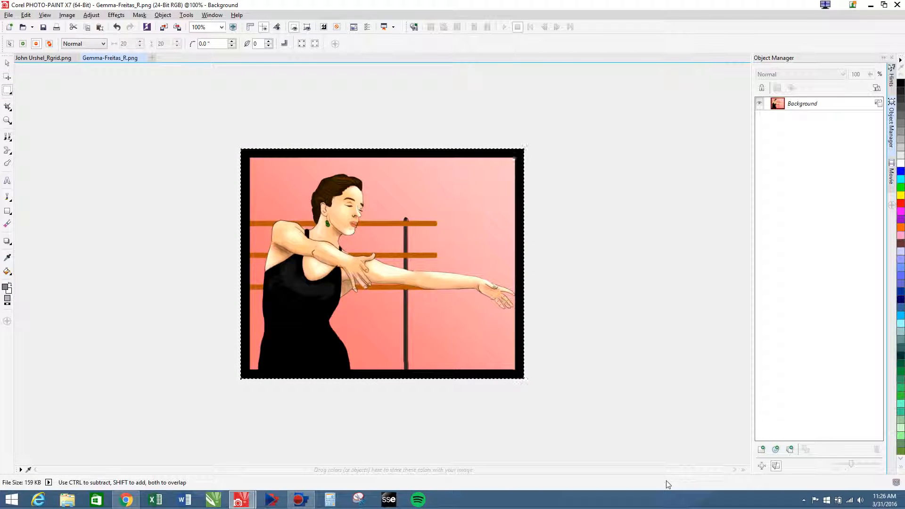
key("ctrl+Up")
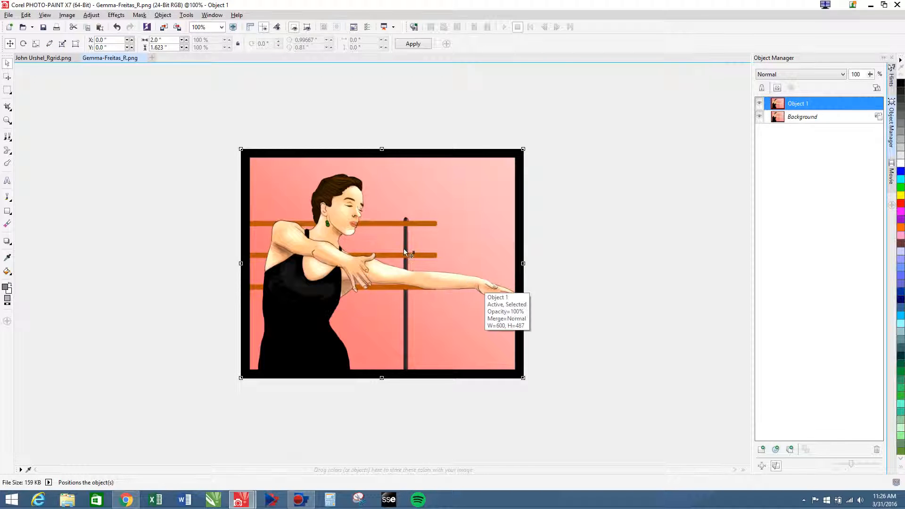
- Paste the grid thumbnail from John Urshel_Rgrid.png into the dancer image, move it off its mask outline and hide it
left_click(47, 59)
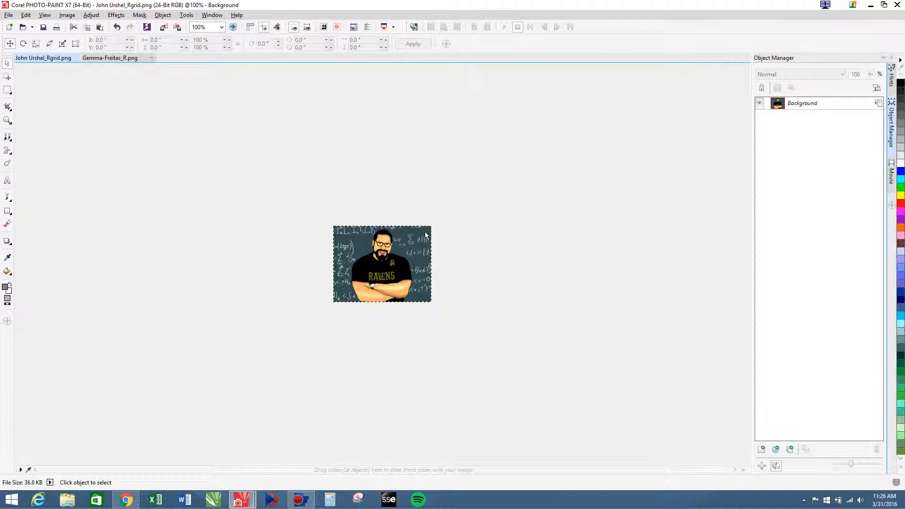
left_click(105, 58)
key("ctrl+v")
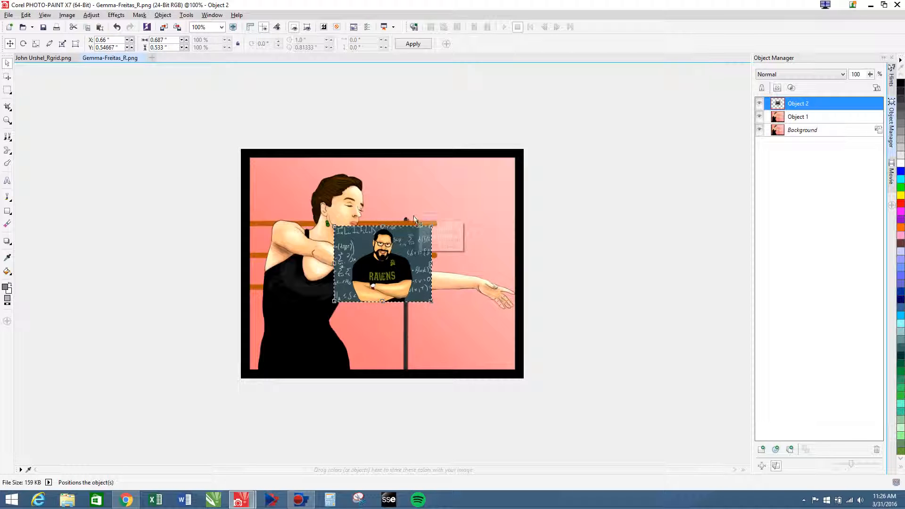
left_click_drag(395, 264, 295, 179)
left_click(759, 103)
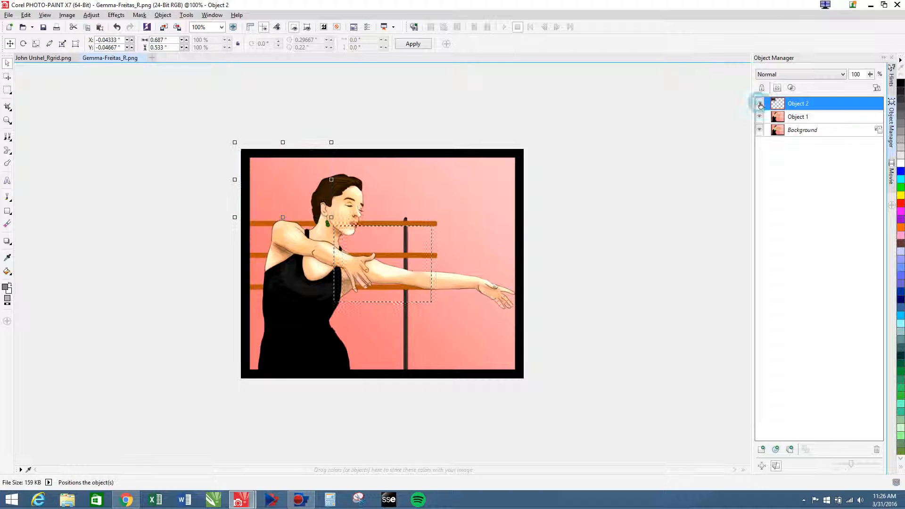
- Scale Object 1 down to about 0.77 by 0.62 inches so its black frame surrounds the mask outline
left_click(795, 117)
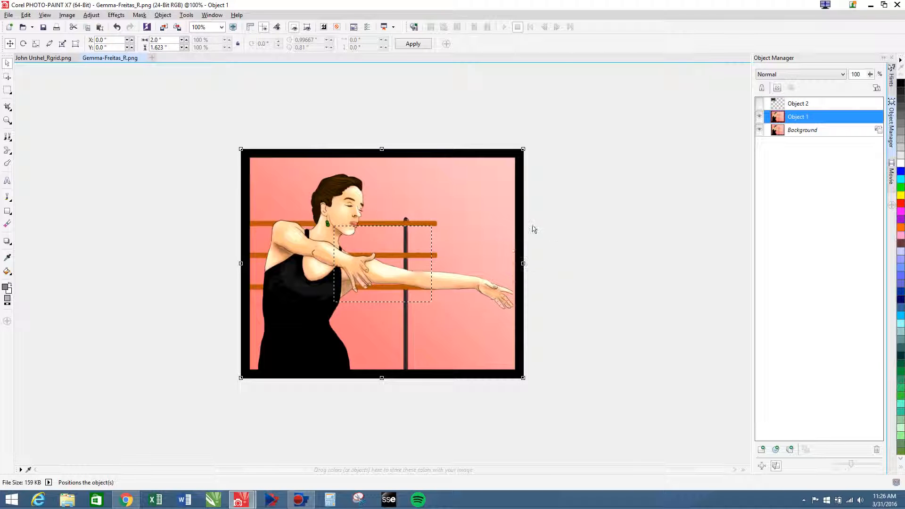
left_click_drag(524, 152, 464, 254)
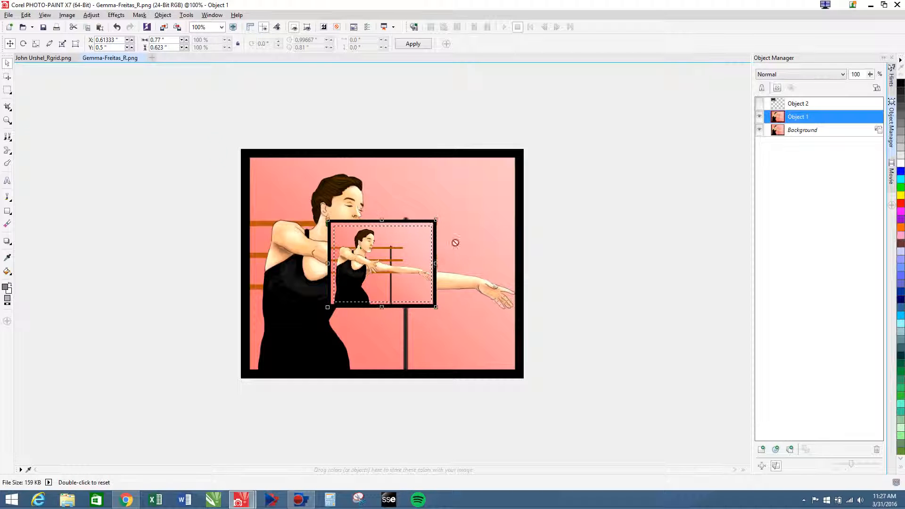
left_click(7, 90)
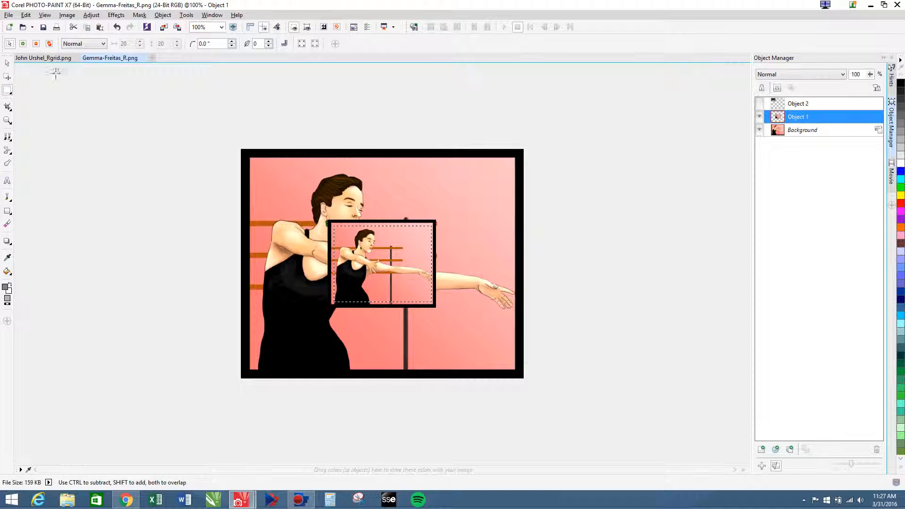
left_click(9, 64)
- Nudge the scaled dancer picture to X 0.60667 and Y 0.49 inches so its inner artwork fills the mask outline
key("Right")
scroll(100, 290, "up", 2)
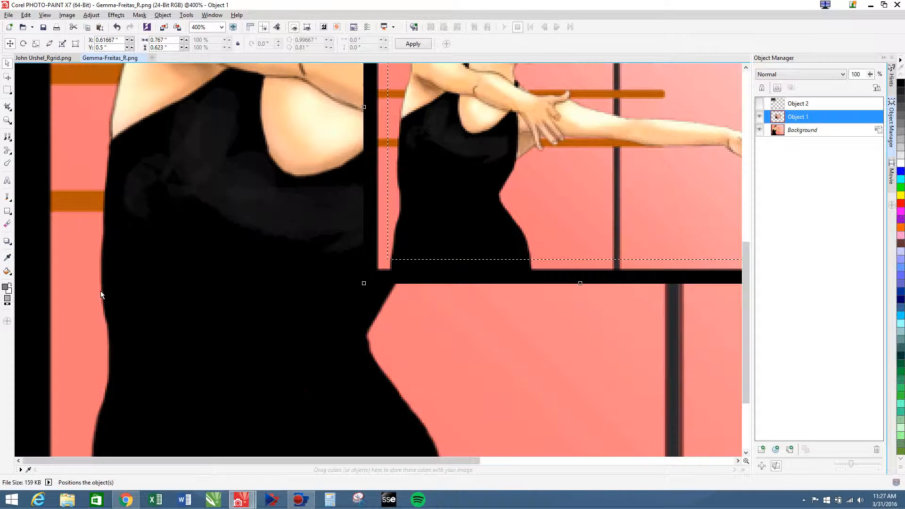
scroll(101, 290, "down", 1)
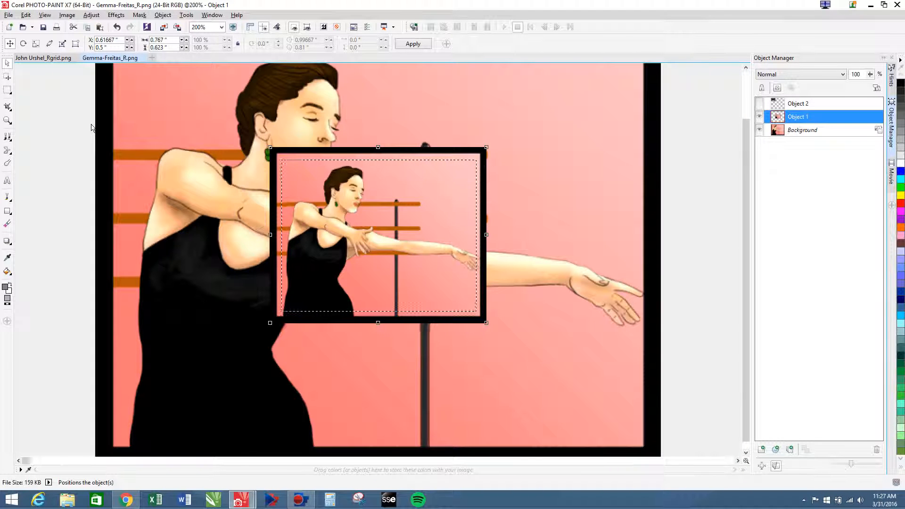
key("Right")
key("Left")
key("Left")
key("Left")
key("Left")
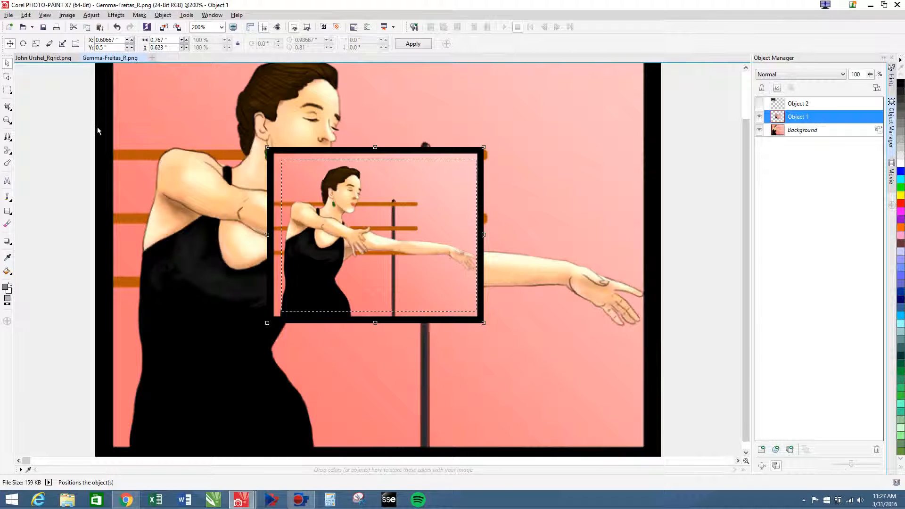
key("Up")
key("Up")
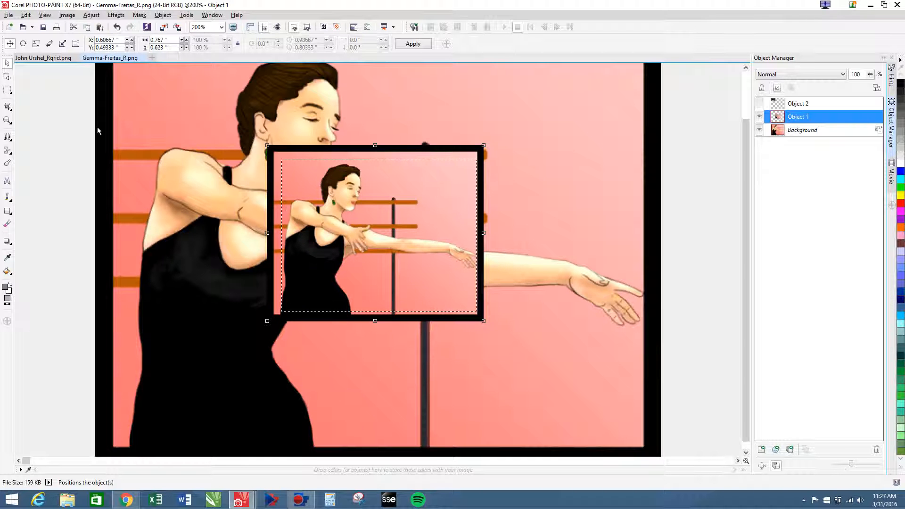
key("Up")
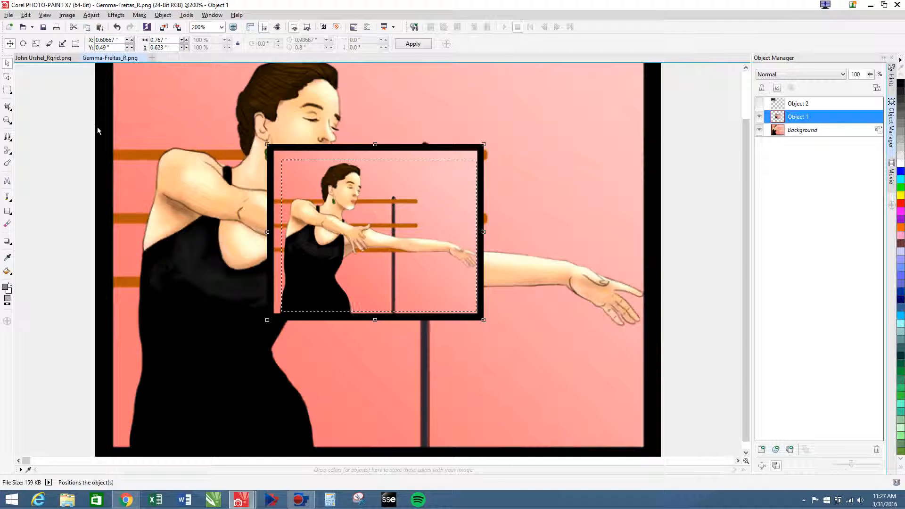
- Extract the masked part of the scaled dancer picture into a new document and combine it with the background
left_click(8, 90)
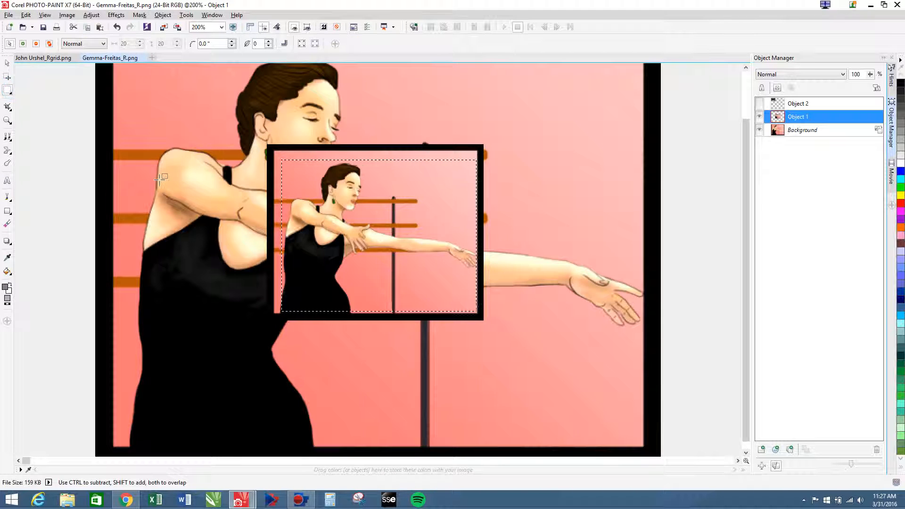
key("Delete")
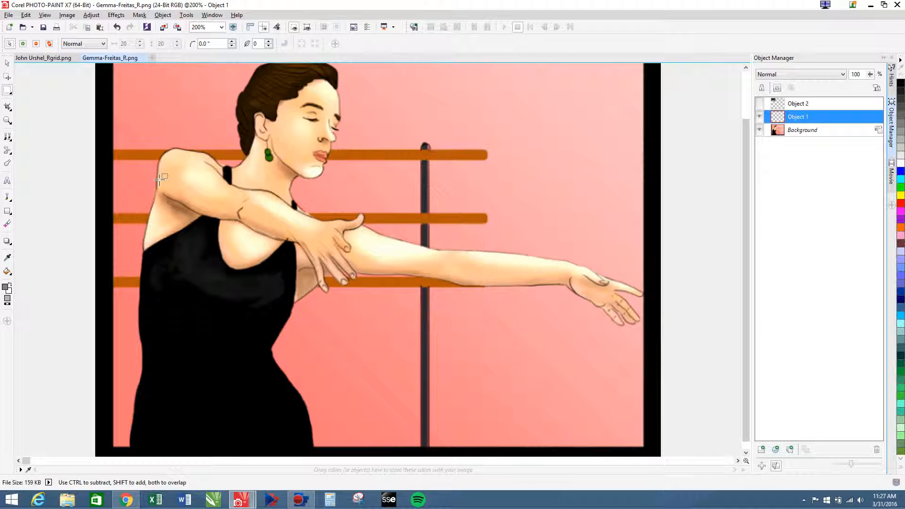
key("ctrl+v")
left_click_drag(382, 229, 478, 150)
left_click_drag(457, 183, 187, 55)
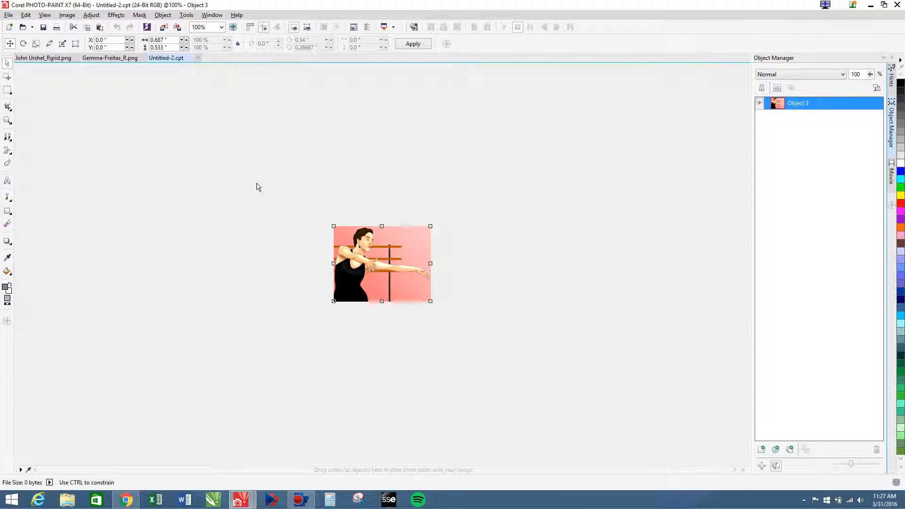
key("ctrl+shift+Down")
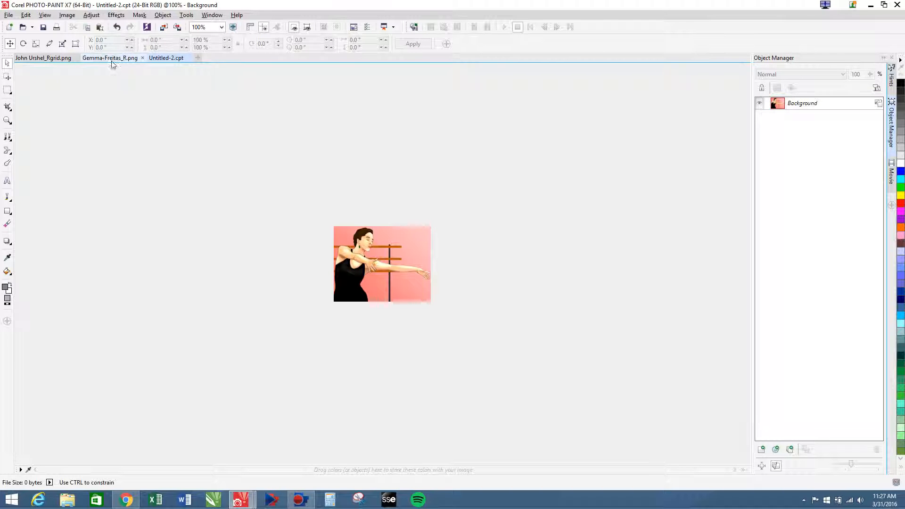
left_click(9, 14)
left_click(38, 103)
type("ge")
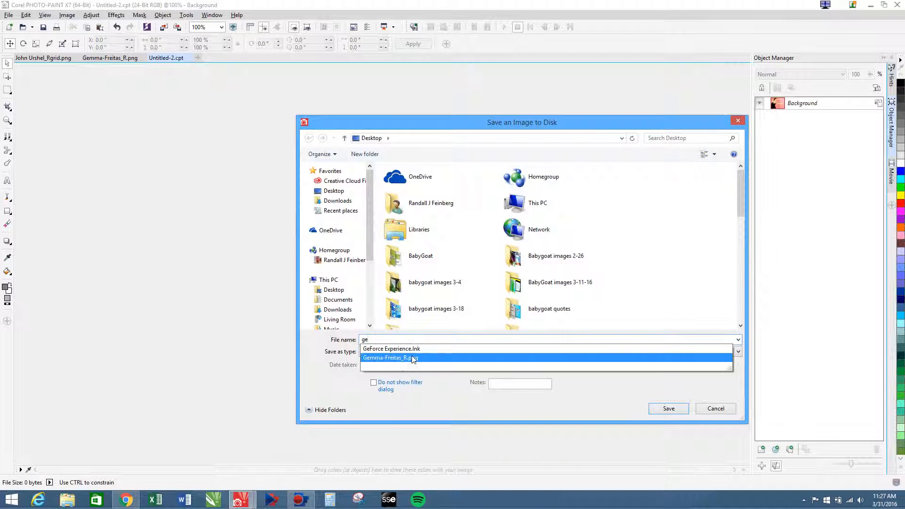
left_click(414, 359)
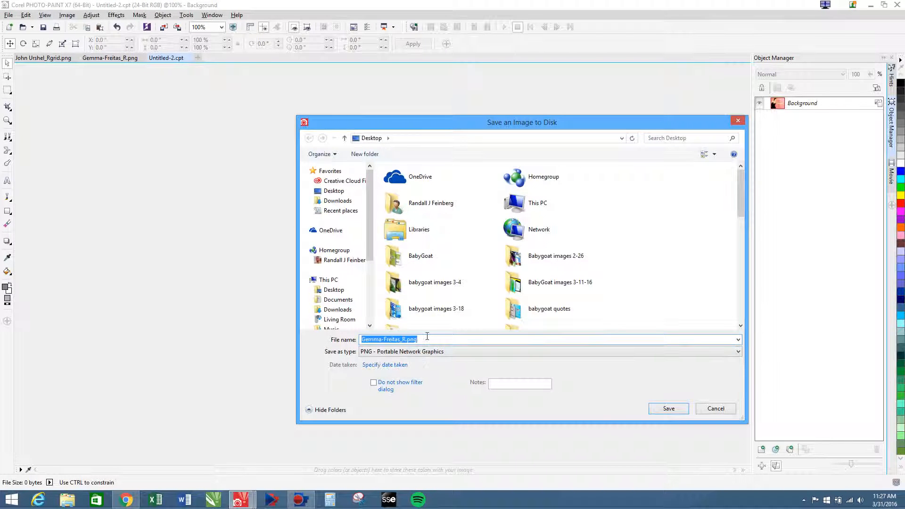
left_click(426, 338)
key("BackSpace")
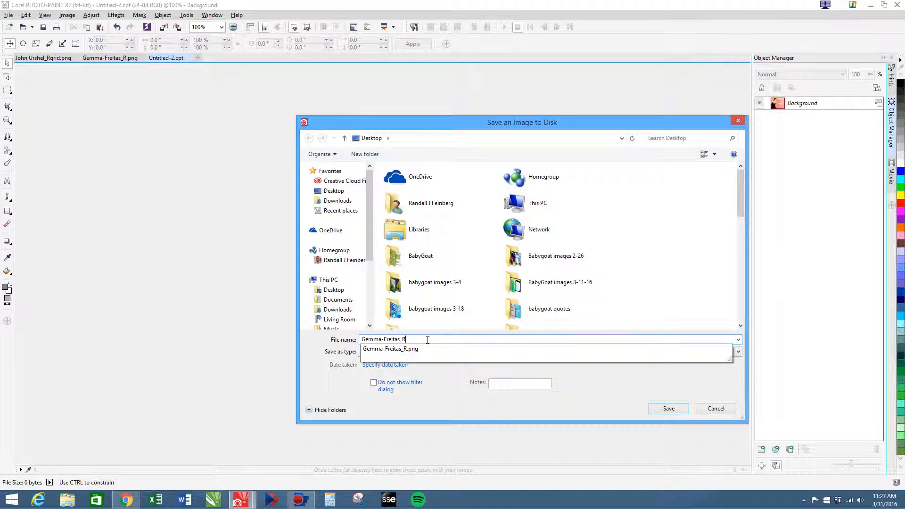
type("grid")
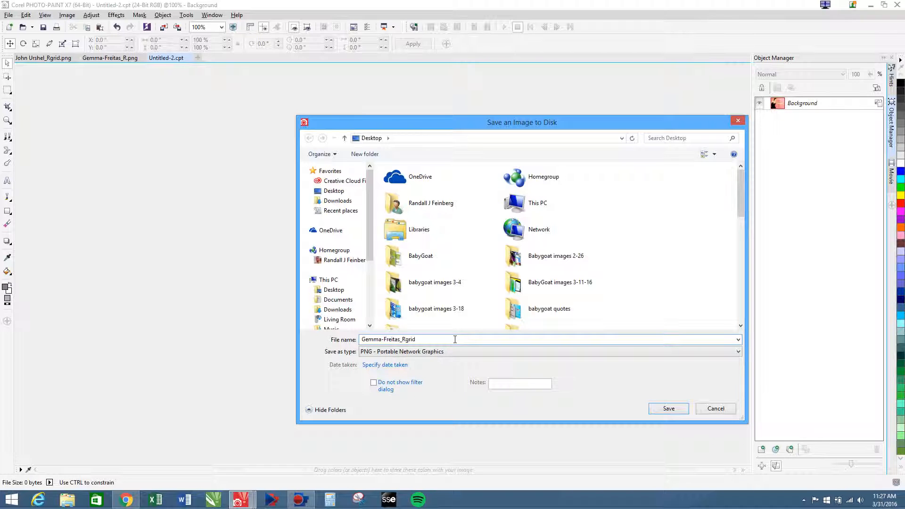
left_click(669, 409)
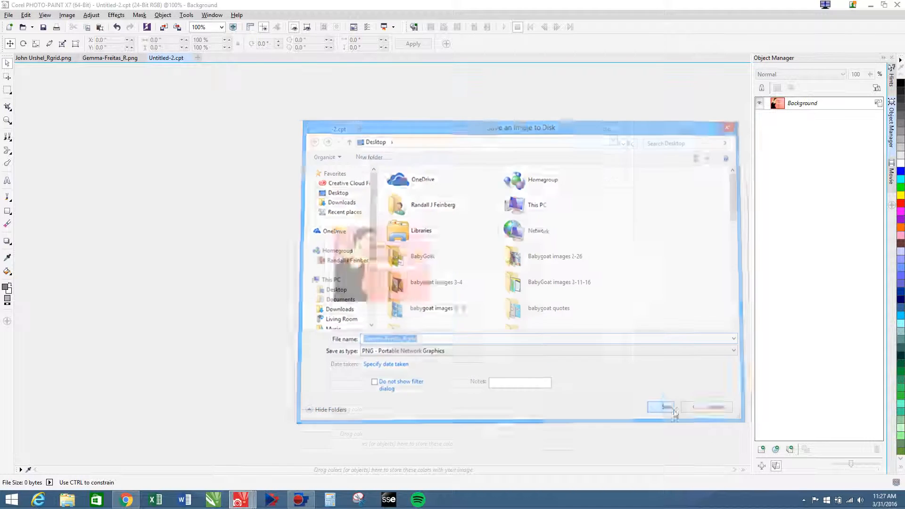
left_click(594, 436)
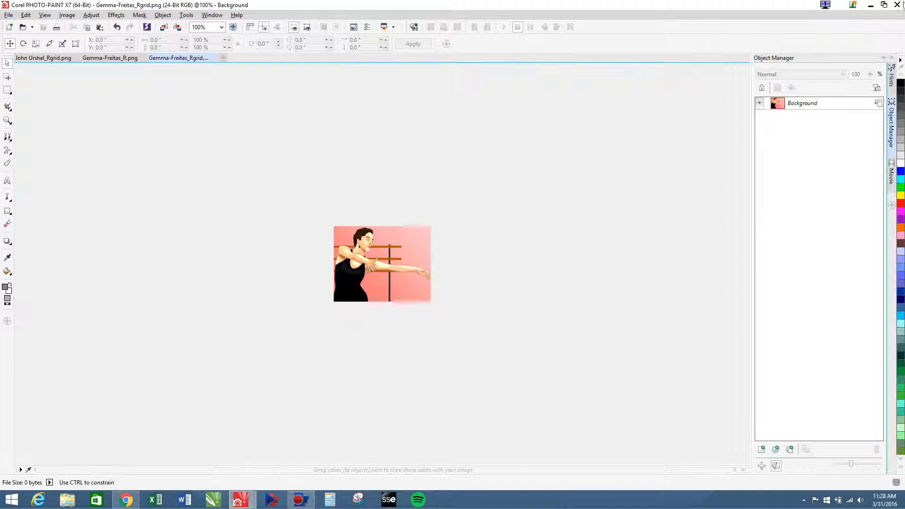
left_click(871, 5)
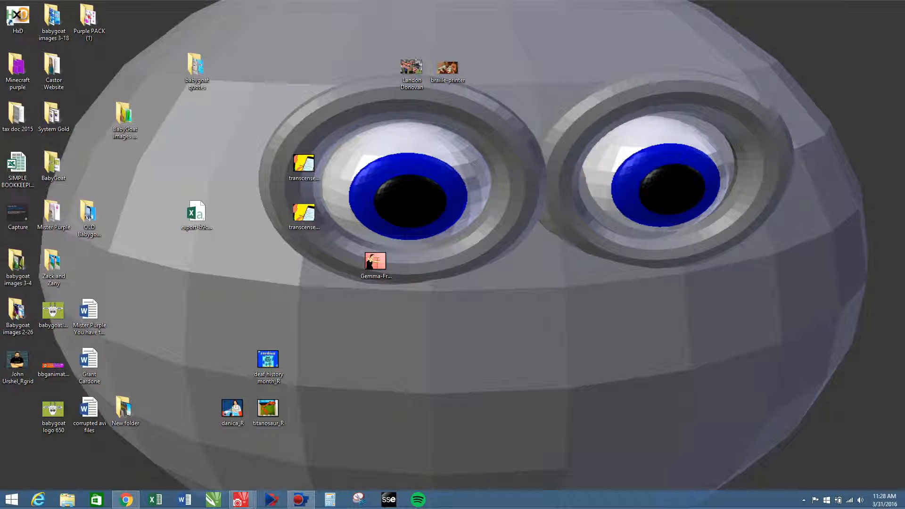
left_click_drag(17, 408, 416, 272)
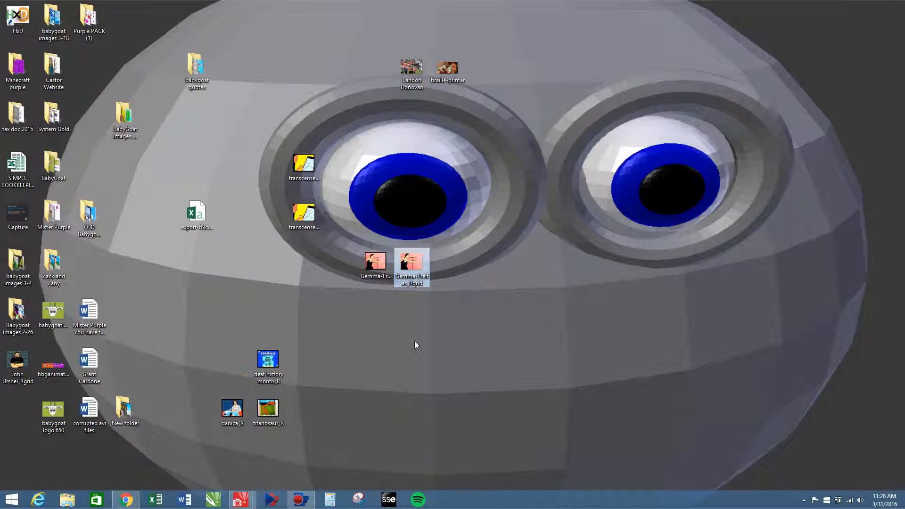
left_click(126, 499)
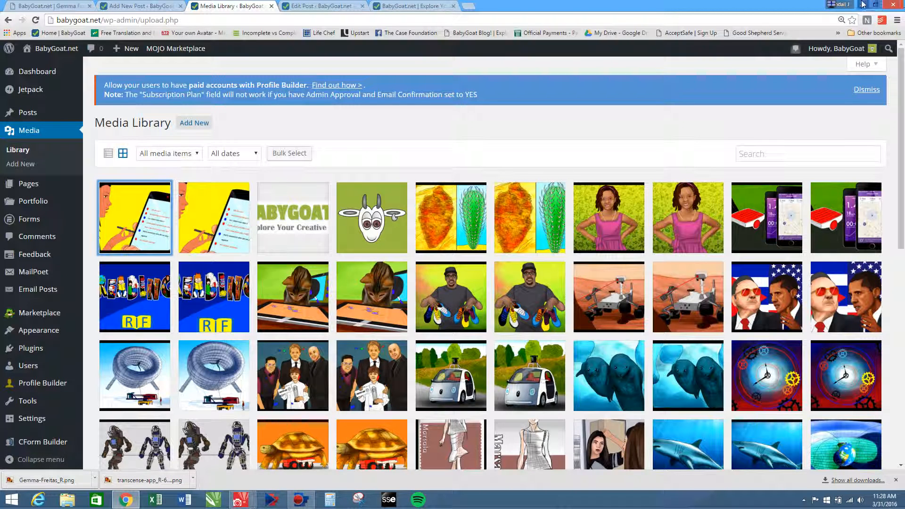
left_click(863, 4)
left_click_drag(346, 228, 455, 289)
left_click_drag(411, 262, 448, 360)
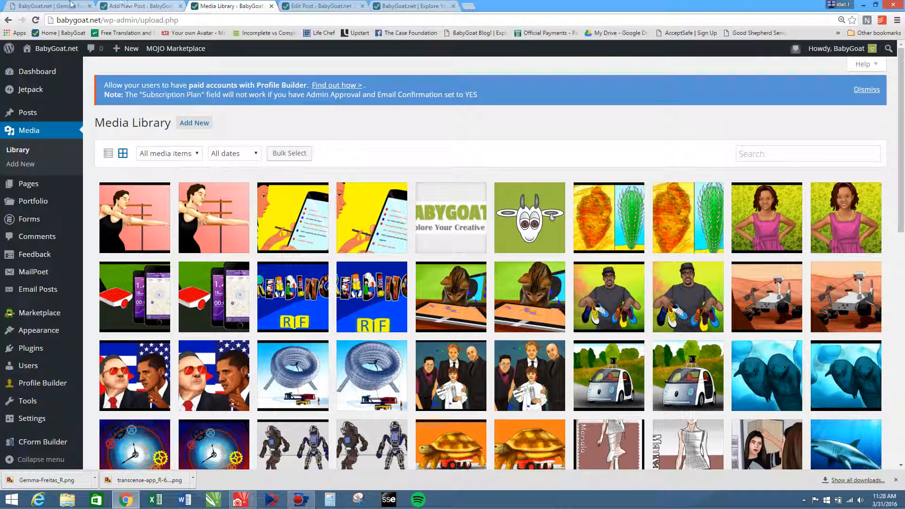
- Copy the headline of the original Gemma Freitas article on babygoatblog.net and return to the media library
left_click(57, 5)
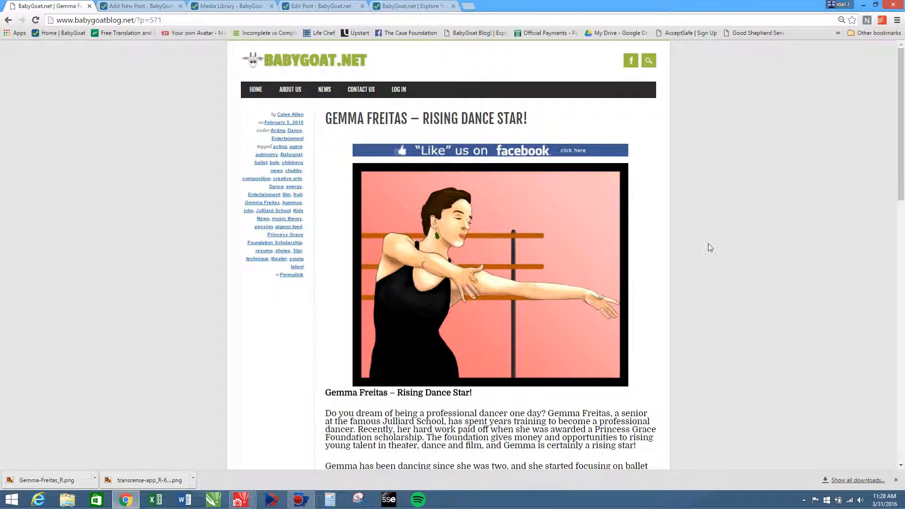
scroll(705, 244, "down", 4)
scroll(705, 245, "up", 4)
left_click_drag(528, 118, 327, 121)
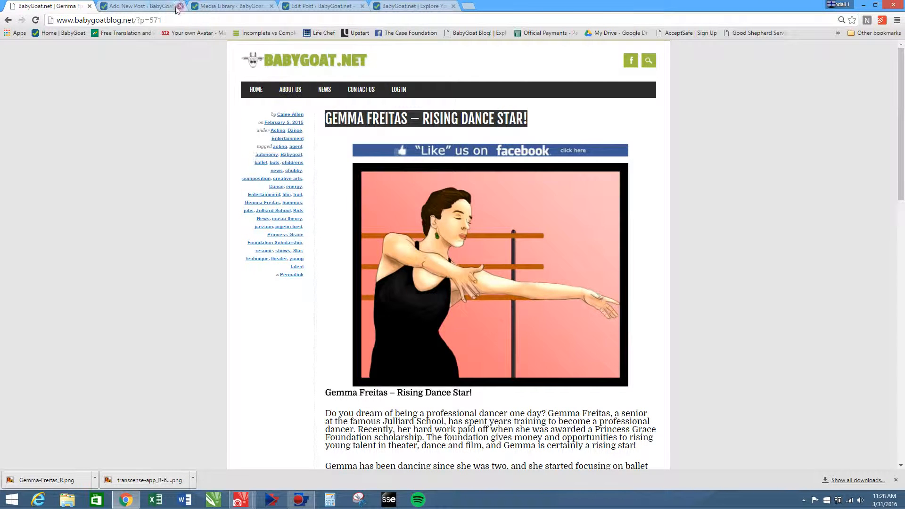
left_click(151, 6)
left_click(62, 5)
left_click(245, 5)
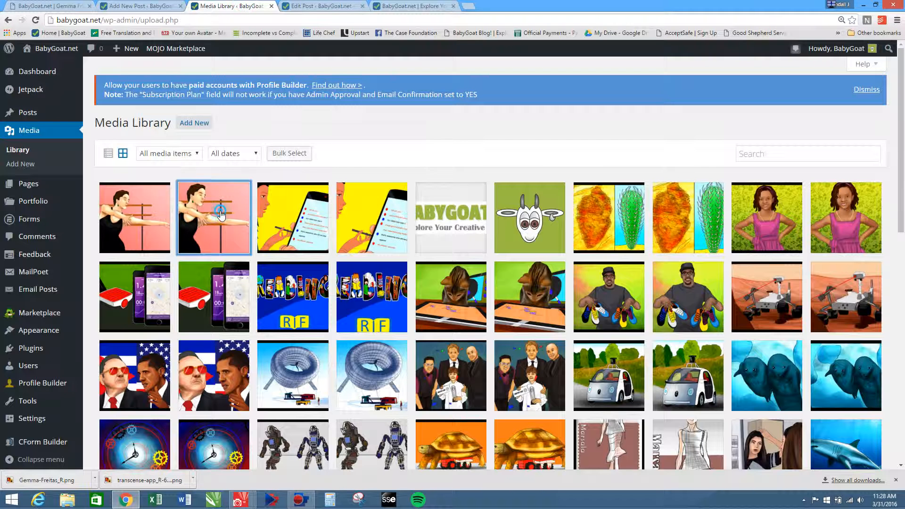
- Give the grid thumbnail the title "GEMMA FREITAS – RISING DANCE STAR!" and a description of the same headline followed by BabyGoat.net
left_click(219, 215)
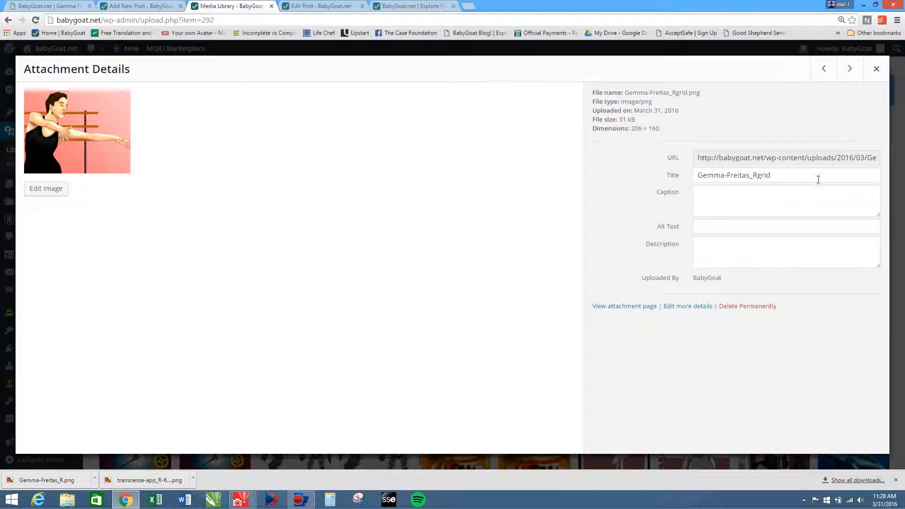
left_click_drag(792, 175, 666, 182)
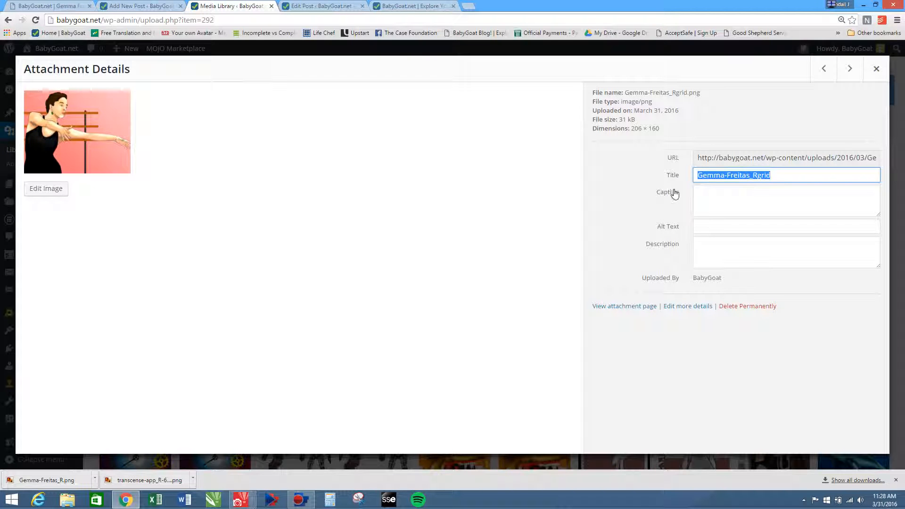
type("GEMMA FREITAS - RISING DANCE STAR!")
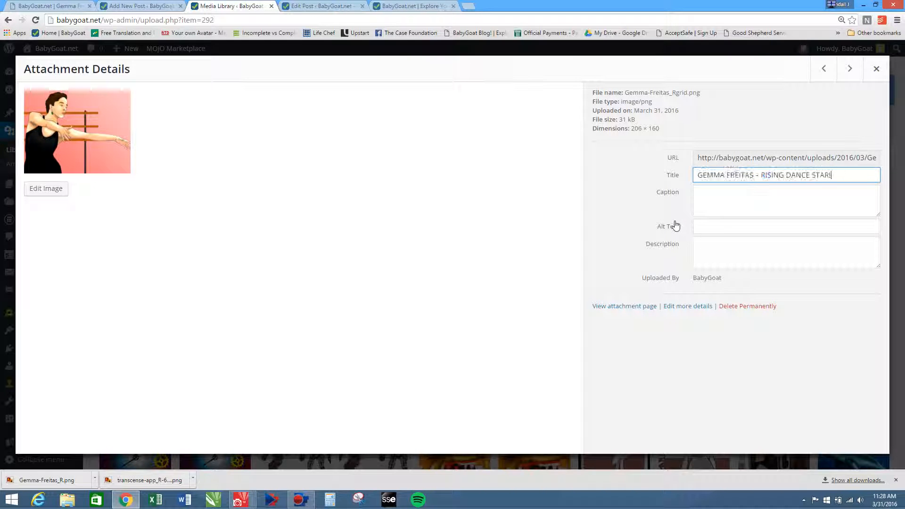
left_click(723, 255)
type("GEMMA FREITAS - RISING DANCE STAR!")
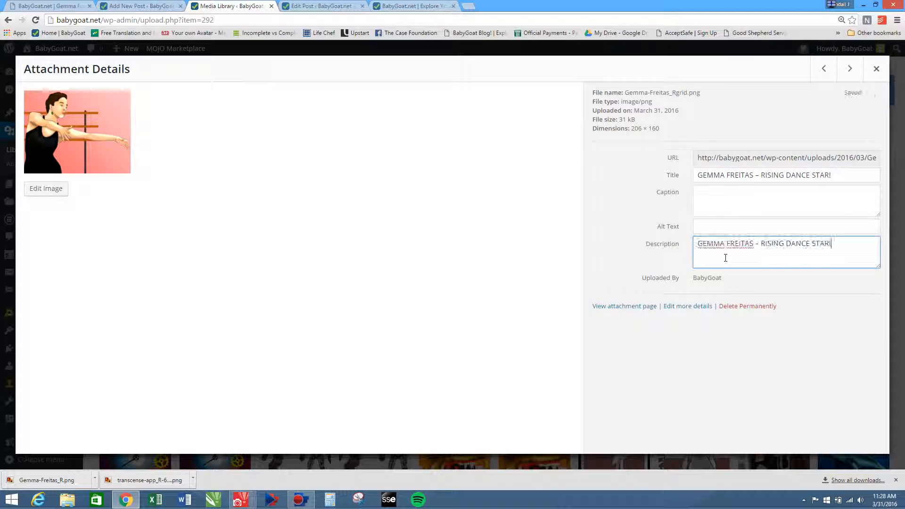
type("BabyGoat.net")
left_click(875, 69)
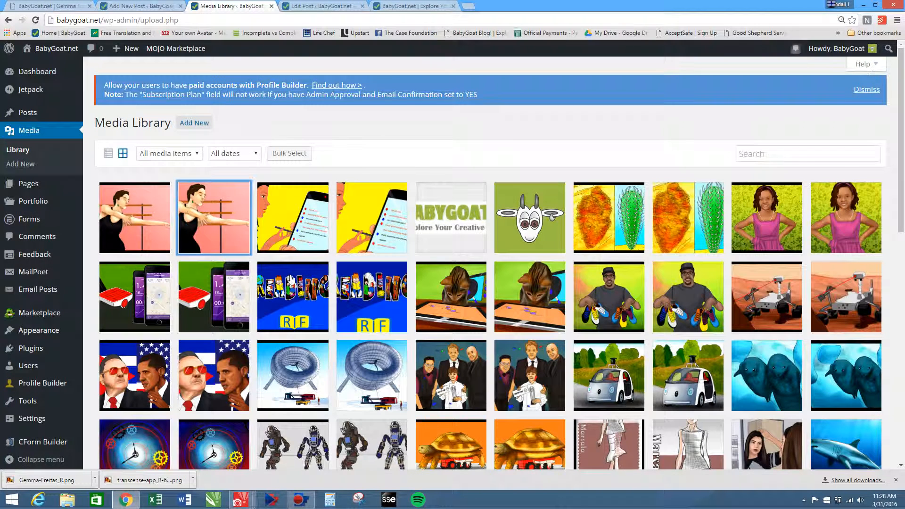
- Copy the original article's bold heading and all its paragraphs into the body of the new post
left_click(120, 6)
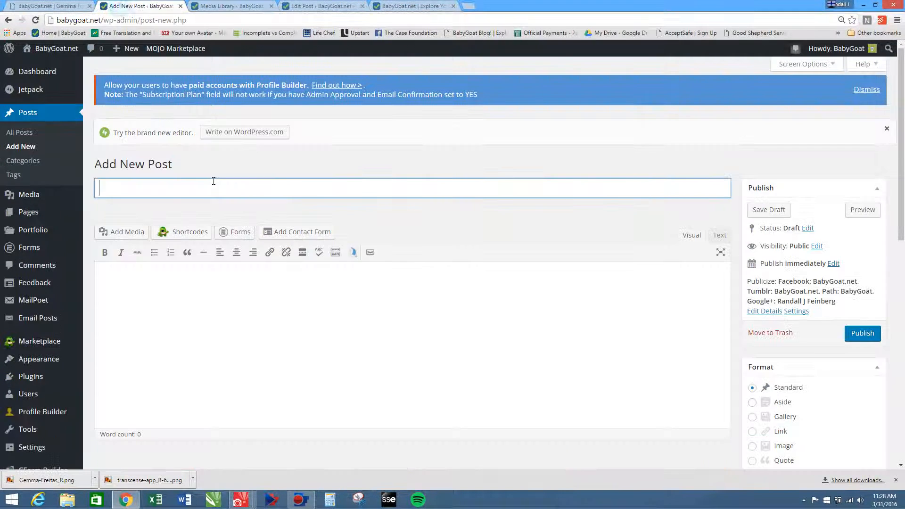
left_click(51, 4)
scroll(415, 259, "down", 5)
left_click_drag(413, 375, 322, 111)
key("ctrl+c")
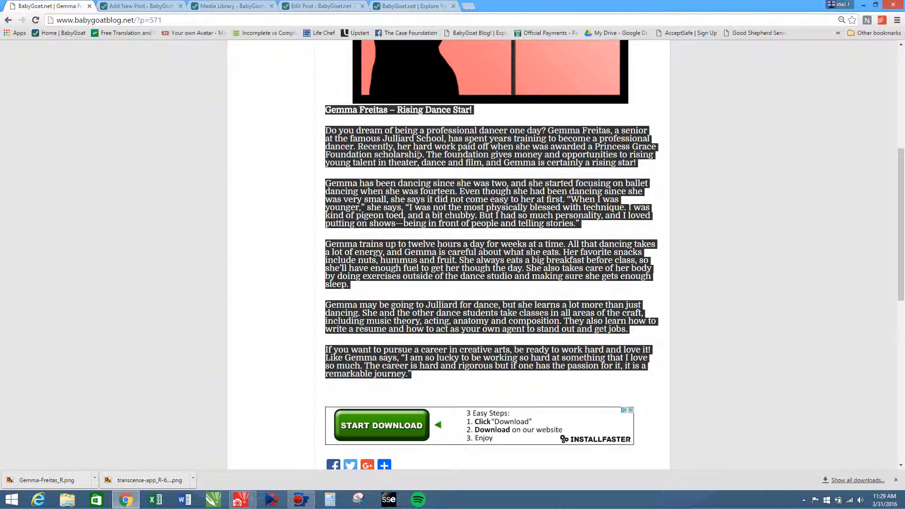
left_click(111, 5)
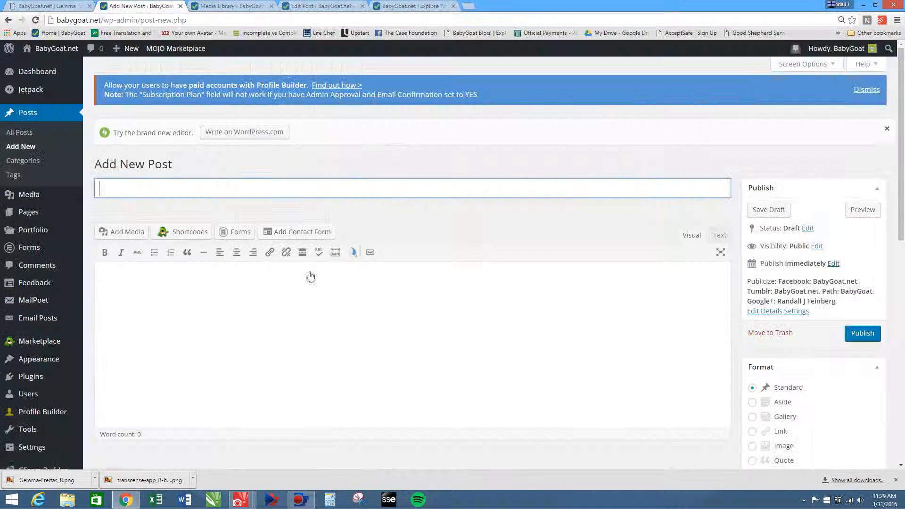
key("ctrl+v")
left_click_drag(236, 231, 79, 231)
key("ctrl+c")
left_click(158, 148)
key("ctrl+v")
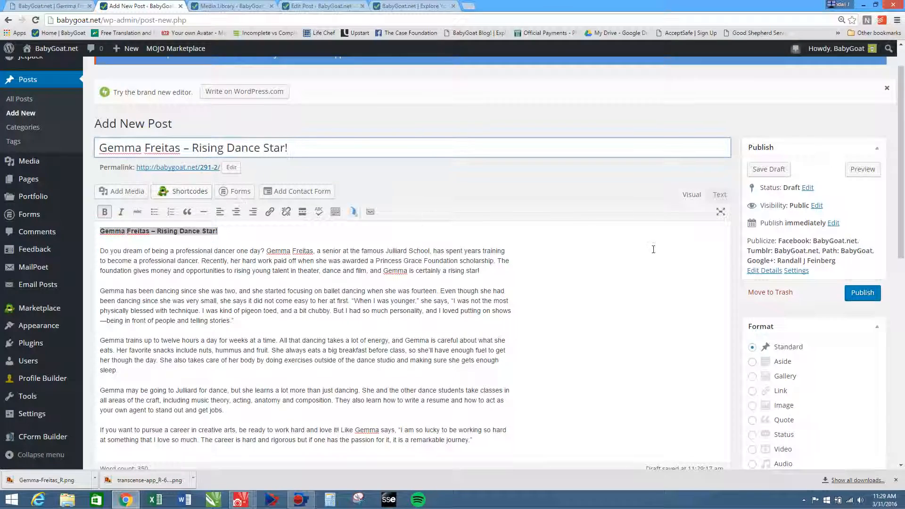
- Show the new post's body as HTML text and fetch the Header Ad script from the end of the existing fossil post
scroll(654, 248, "down", 3)
left_click(719, 77)
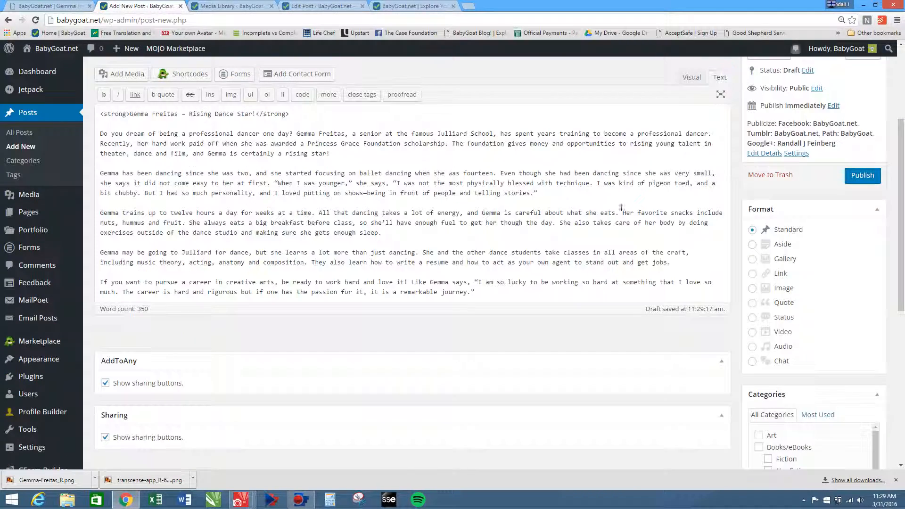
left_click(217, 6)
left_click(325, 6)
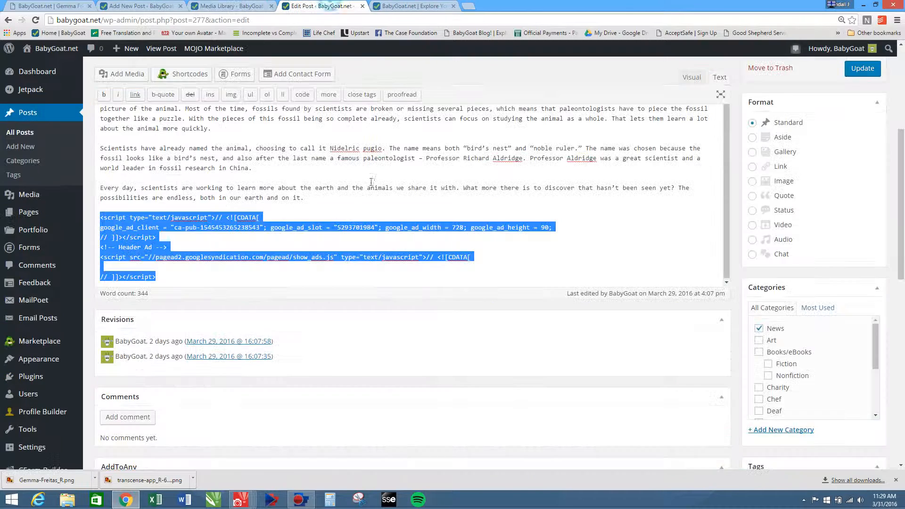
left_click(137, 5)
- Paste the Header Ad script on new lines below the article's last paragraph and return the editor to visual mode
left_click(511, 292)
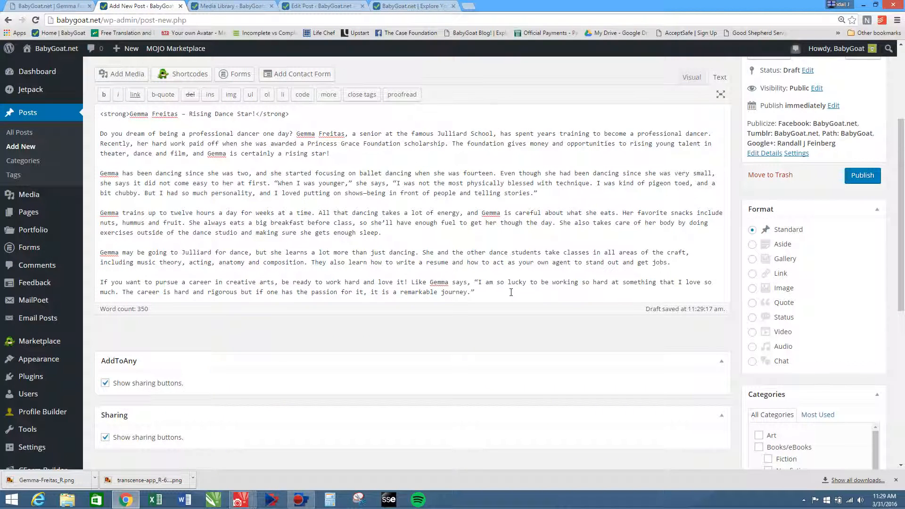
key("Return")
key("Return")
key("Return")
key("Return")
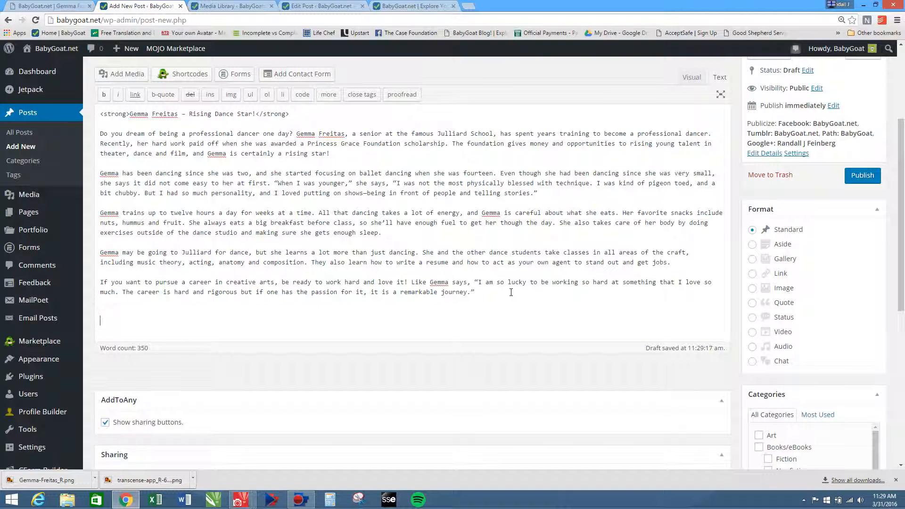
key("ctrl+v")
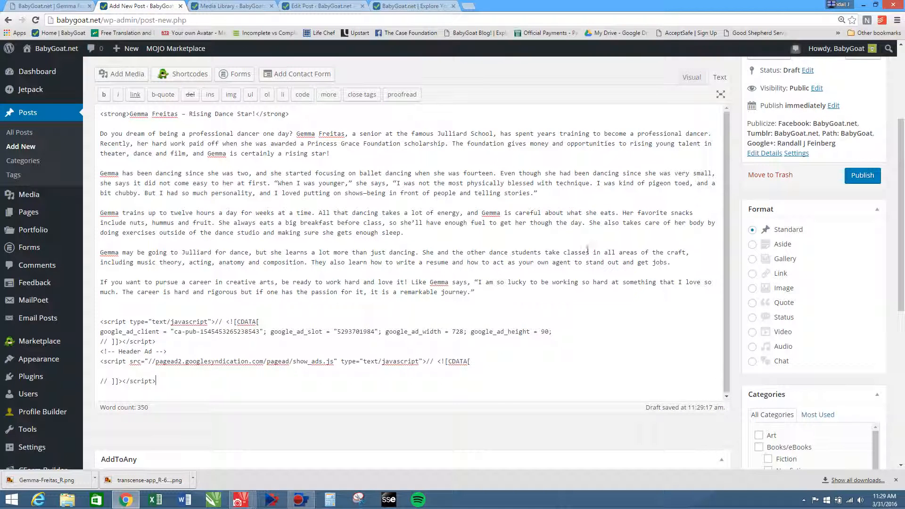
left_click(691, 77)
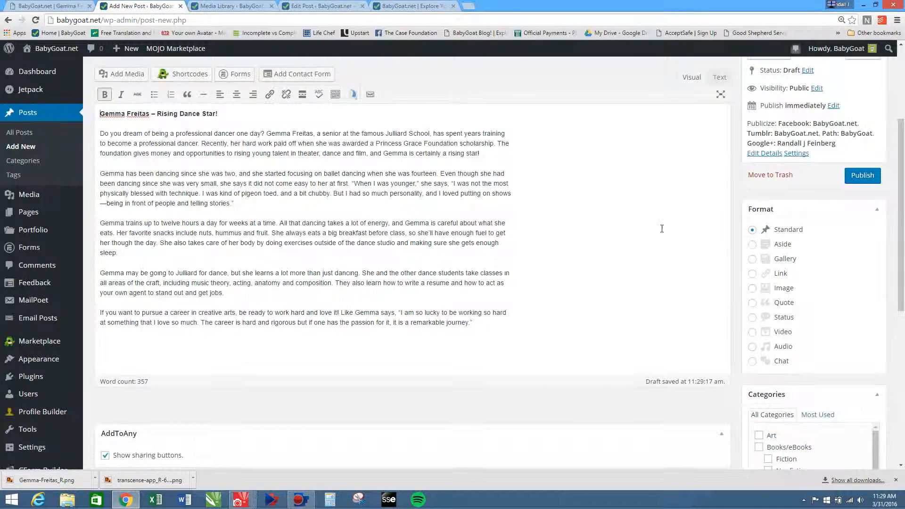
scroll(650, 231, "up", 3)
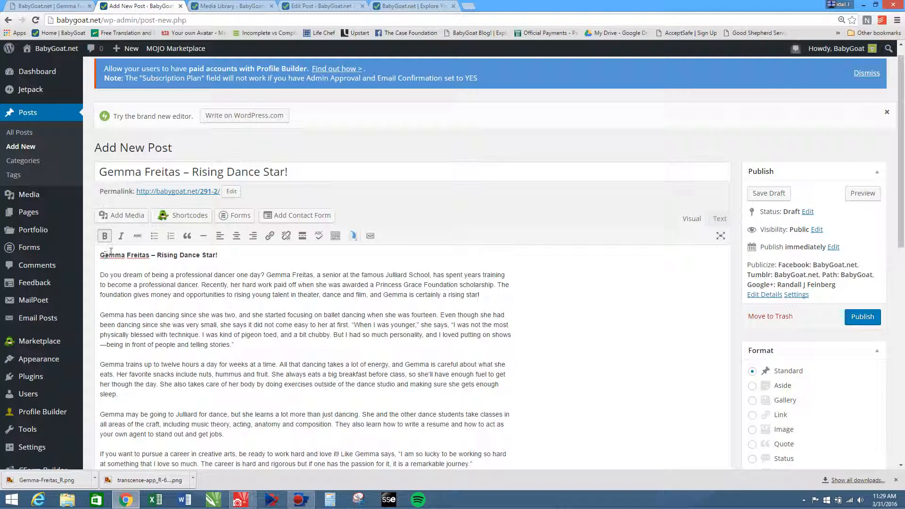
left_click(122, 215)
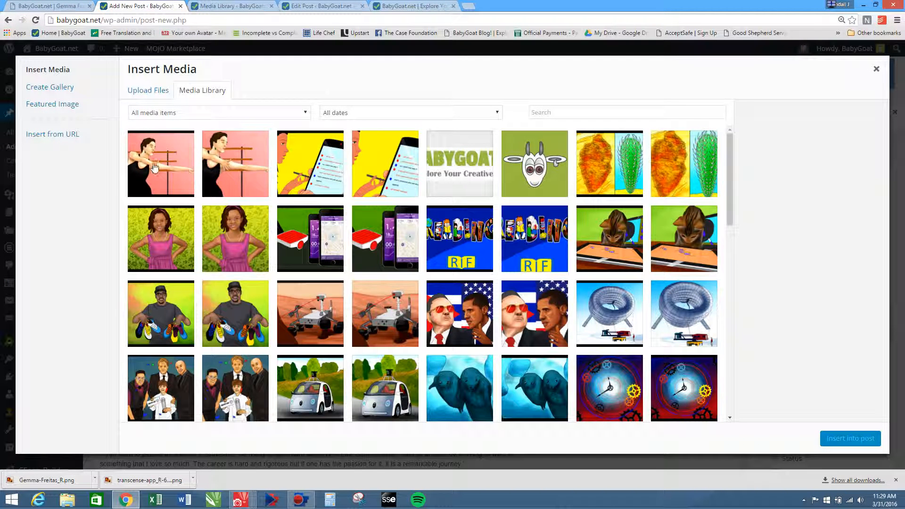
left_click(193, 195)
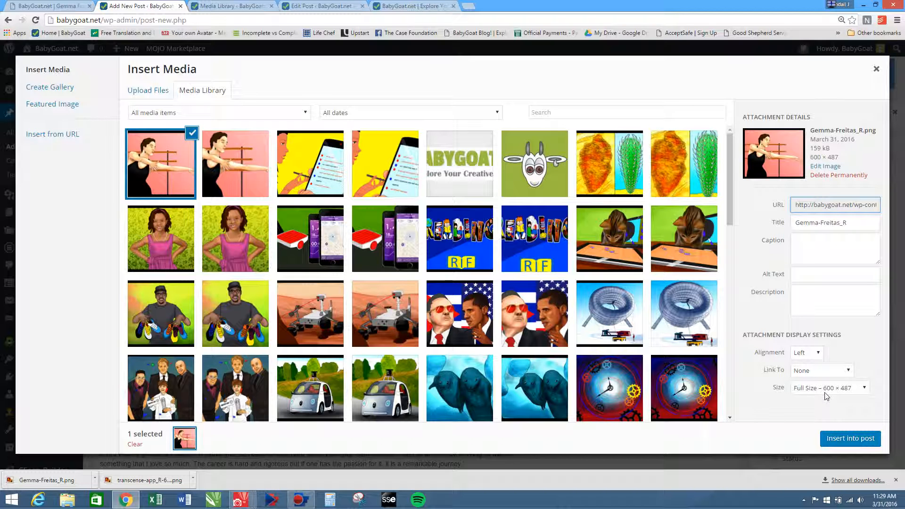
left_click(864, 389)
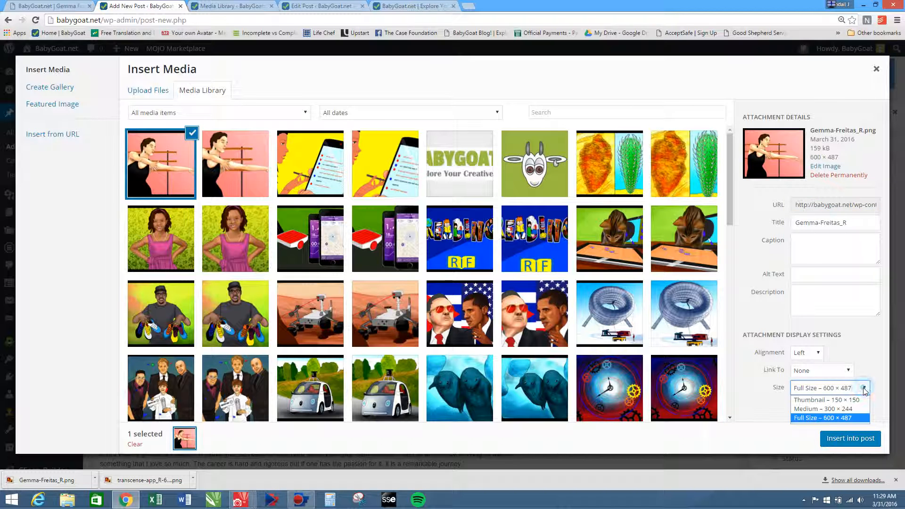
left_click(863, 387)
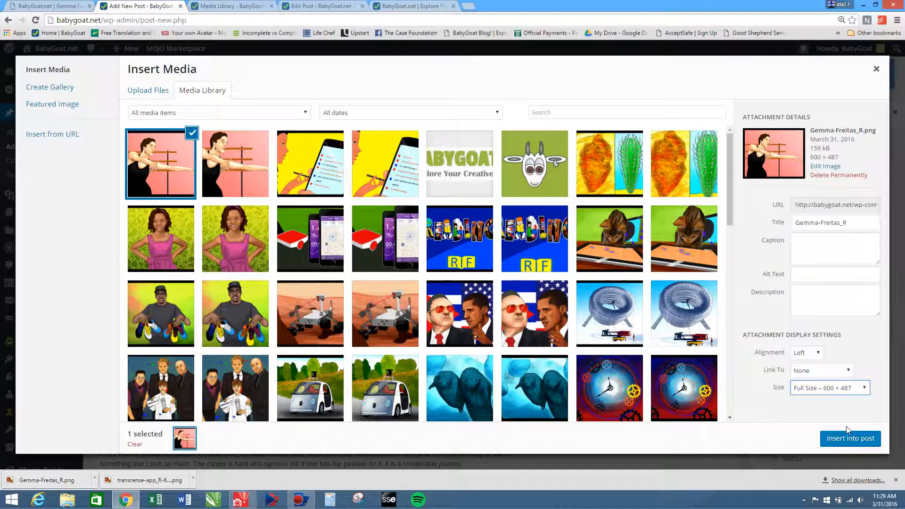
left_click(876, 69)
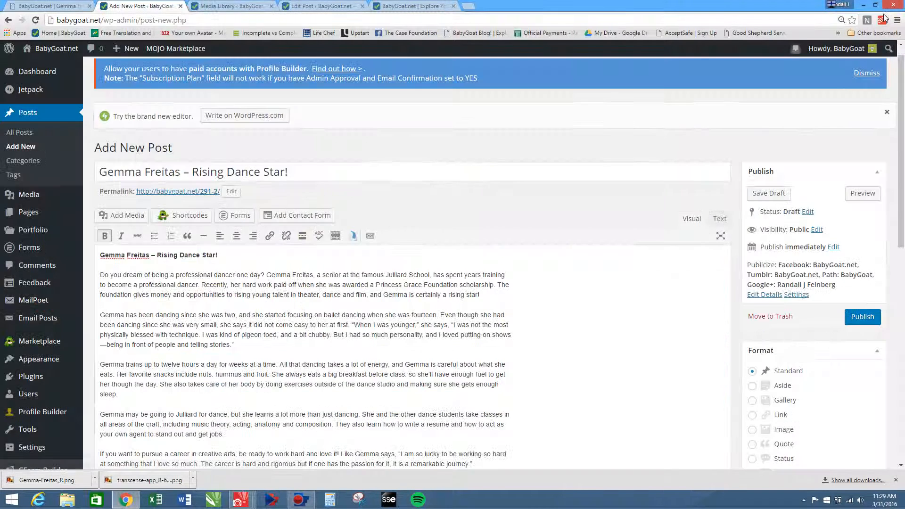
left_click(864, 5)
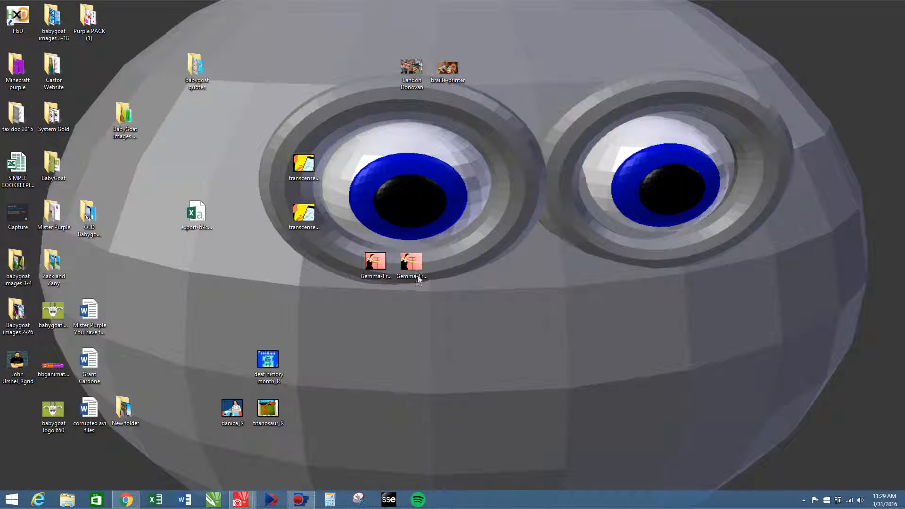
left_click(241, 248)
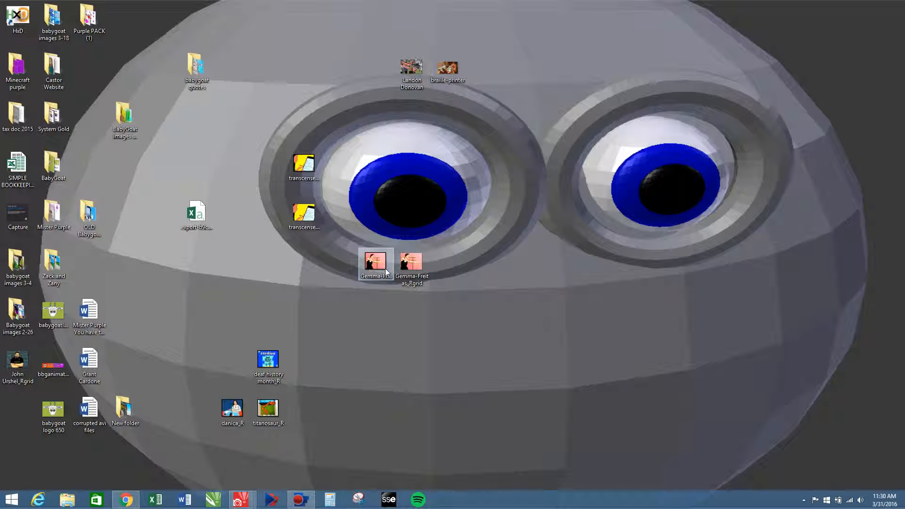
double_click(413, 266)
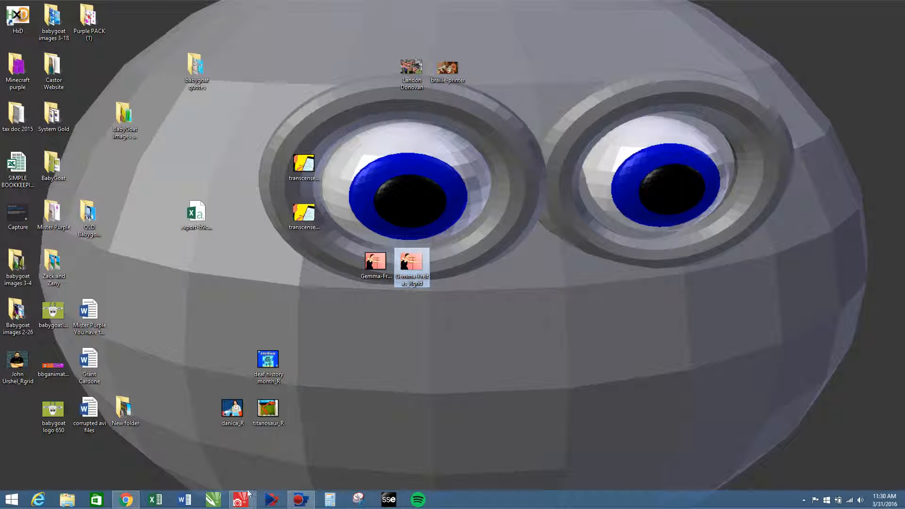
mouse_move(251, 492)
mouse_move(326, 455)
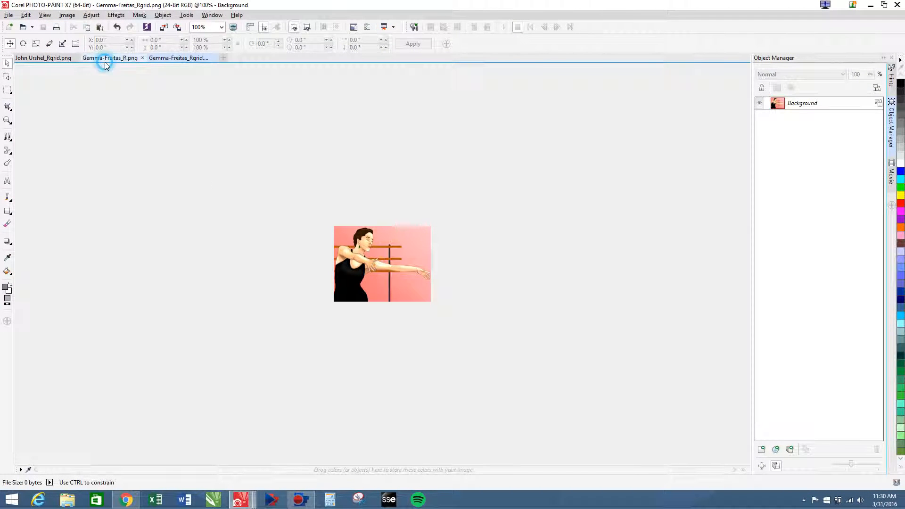
left_click(105, 63)
scroll(281, 284, "down", 2)
scroll(281, 284, "up", 1)
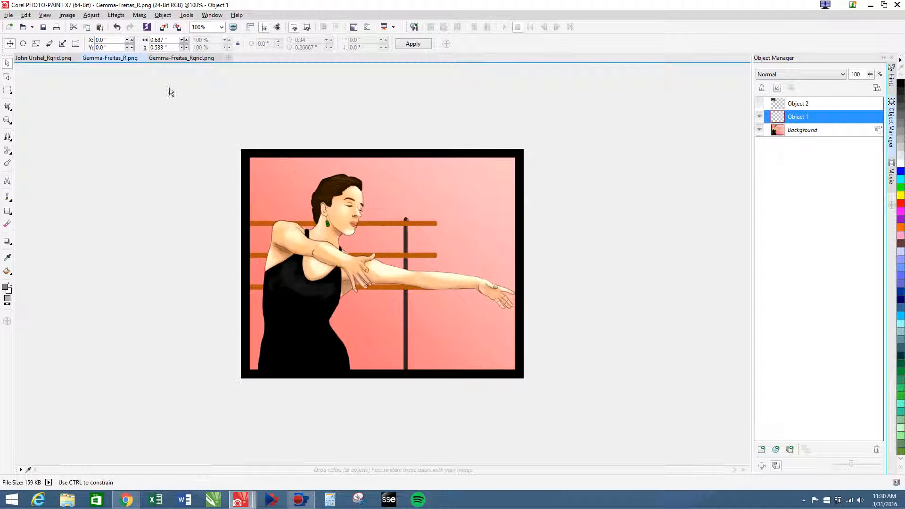
left_click(67, 15)
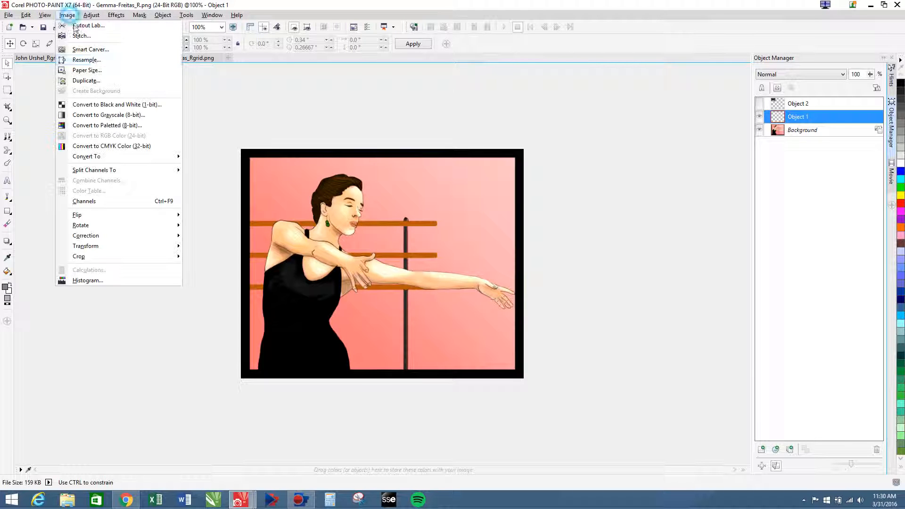
left_click(93, 61)
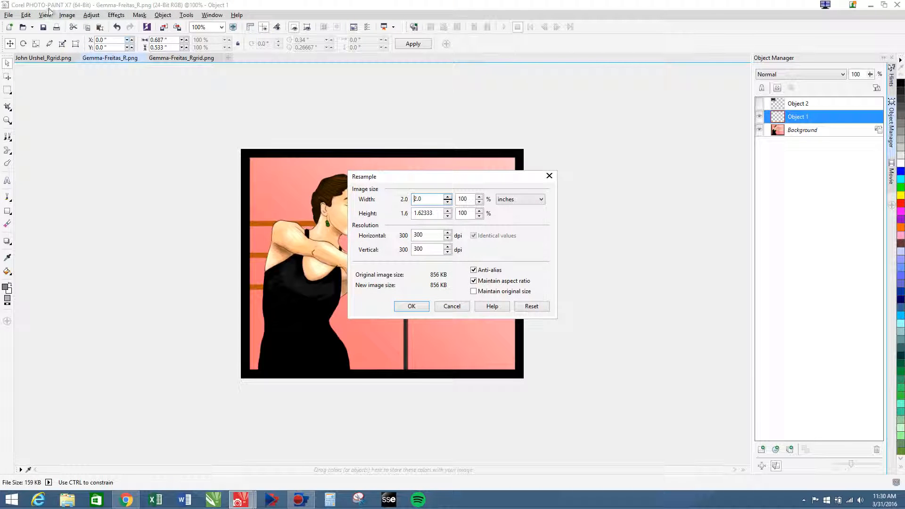
left_click(534, 197)
left_click(512, 244)
left_click_drag(424, 199, 239, 192)
type("650")
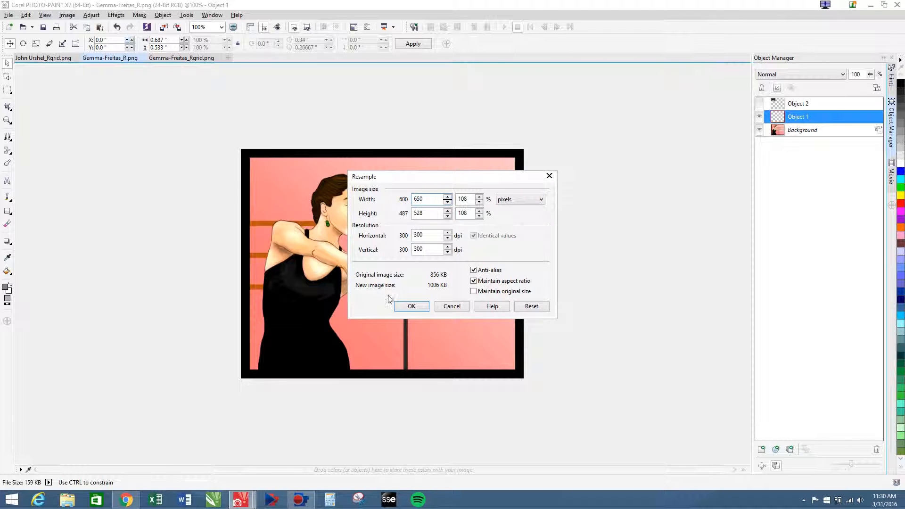
left_click(411, 307)
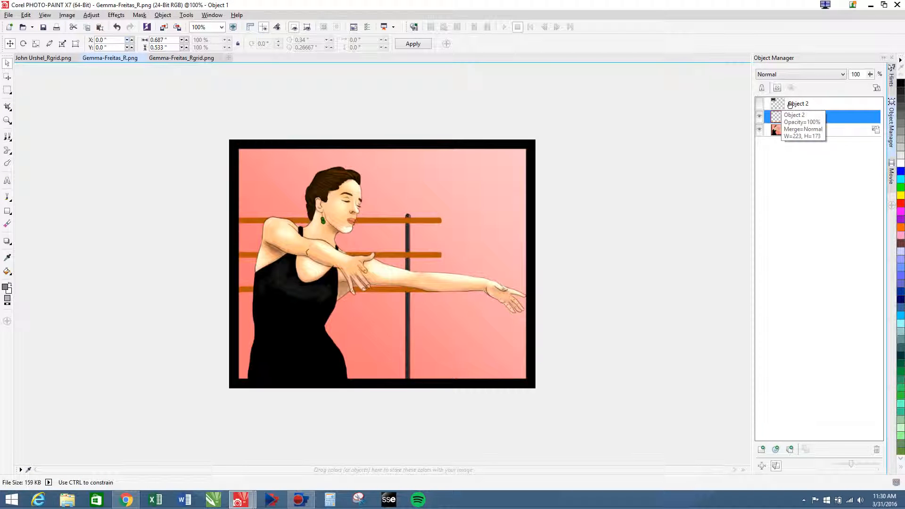
left_click(792, 132)
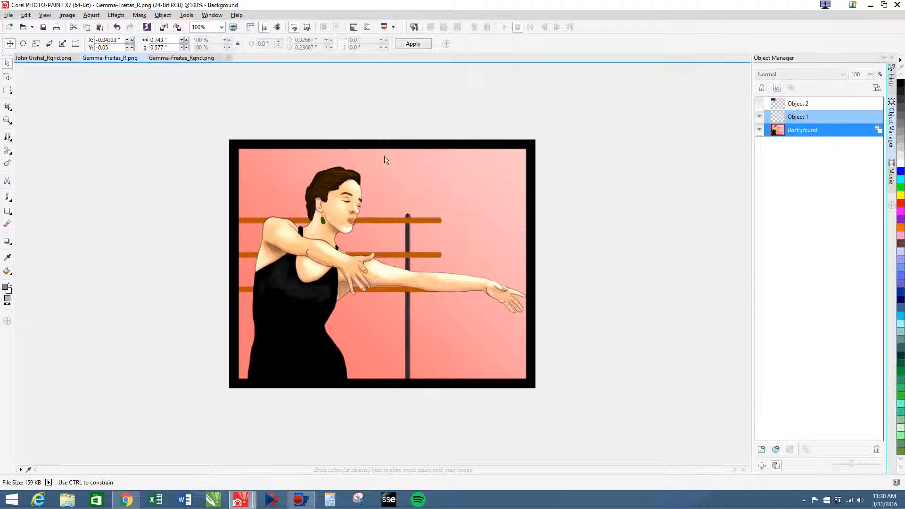
left_click_drag(183, 117, 584, 466)
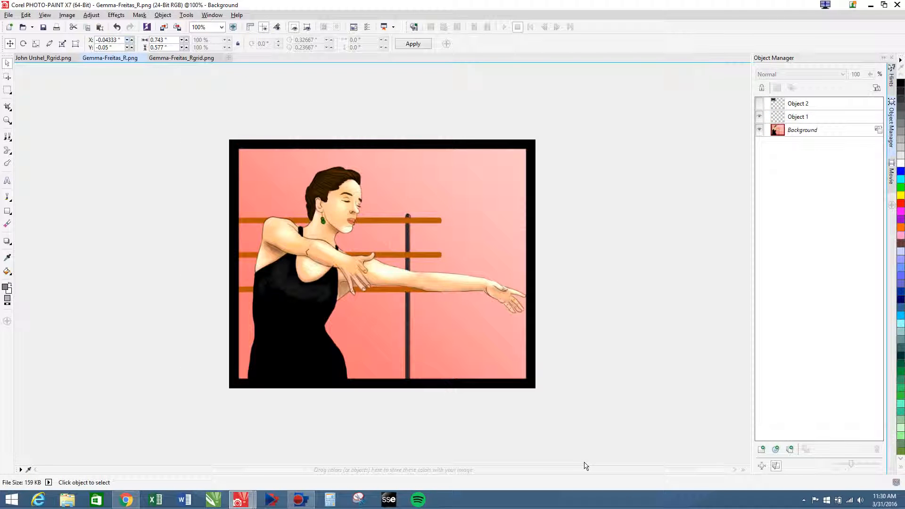
scroll(740, 396, "down", 3)
left_click_drag(145, 184, 548, 457)
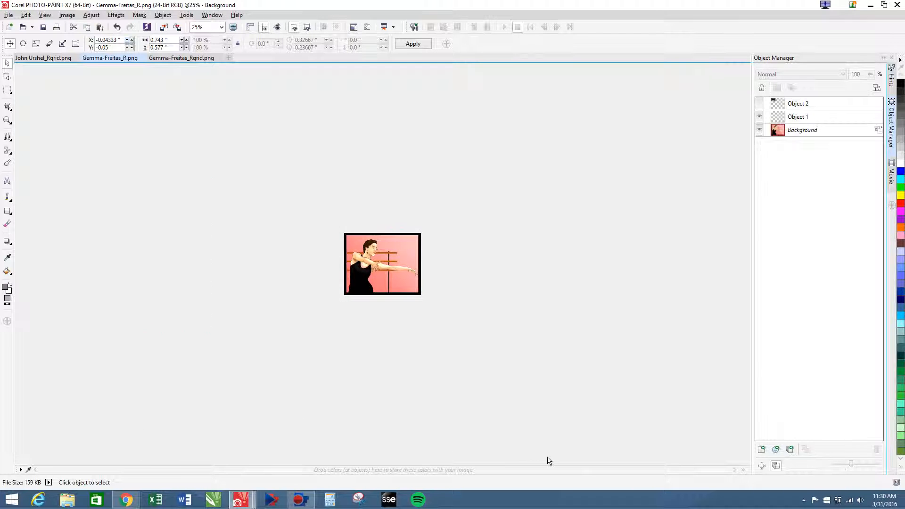
left_click(794, 118)
key("Delete")
left_click(796, 102)
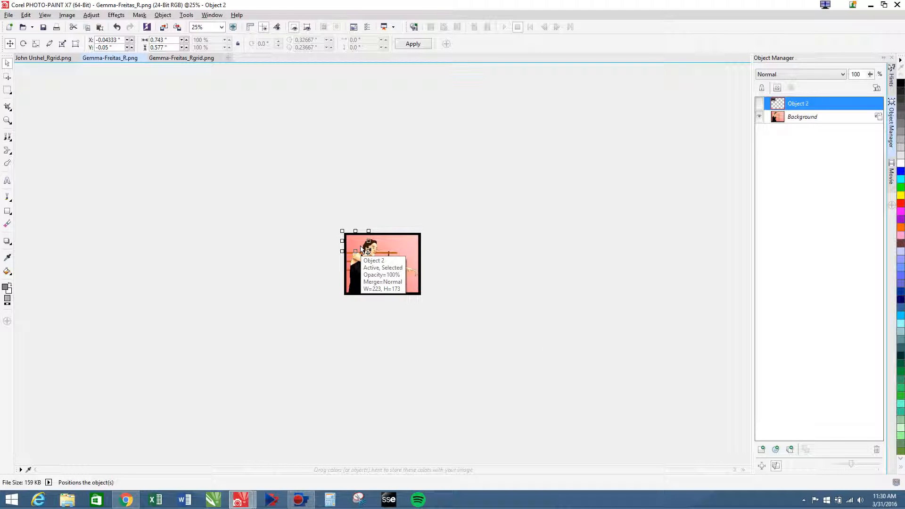
key("Delete")
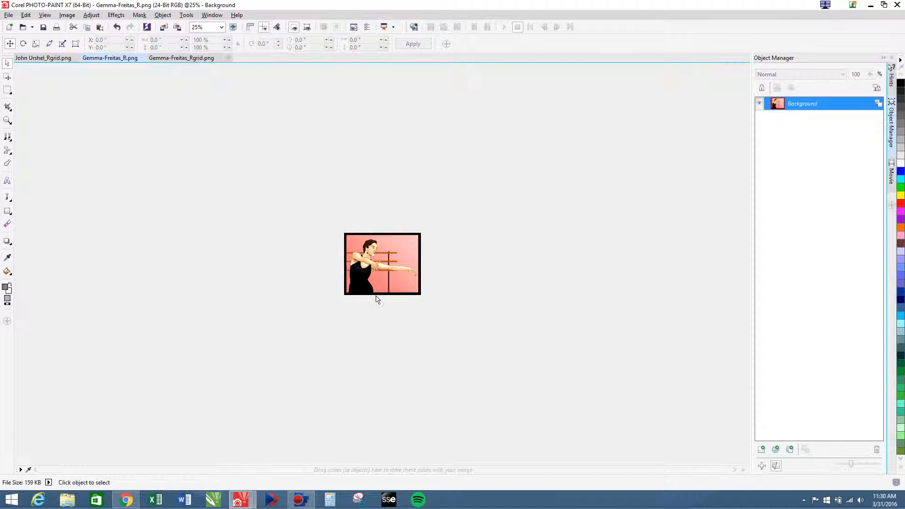
scroll(456, 322, "up", 5)
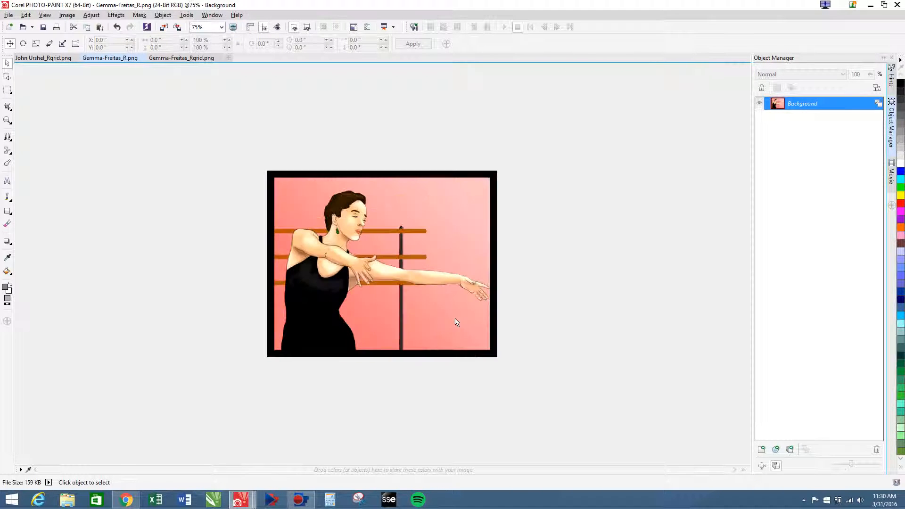
scroll(456, 322, "down", 1)
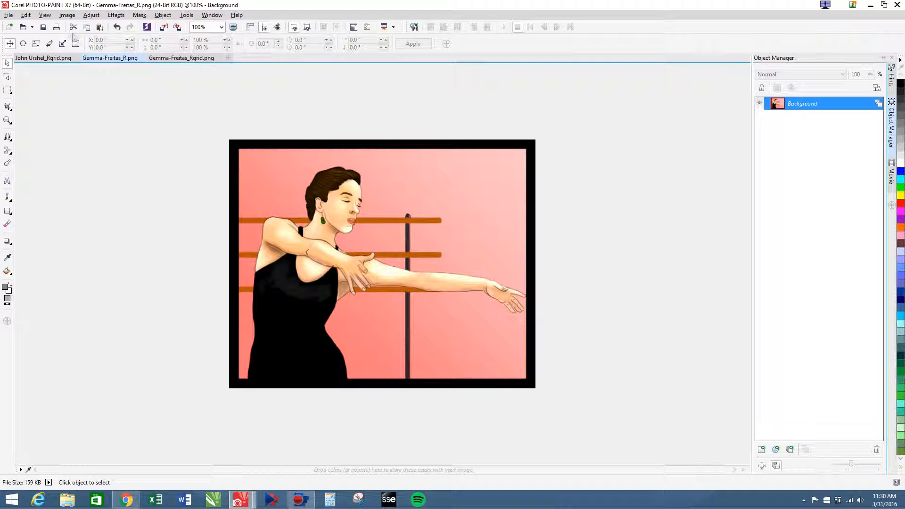
left_click(8, 15)
left_click(30, 103)
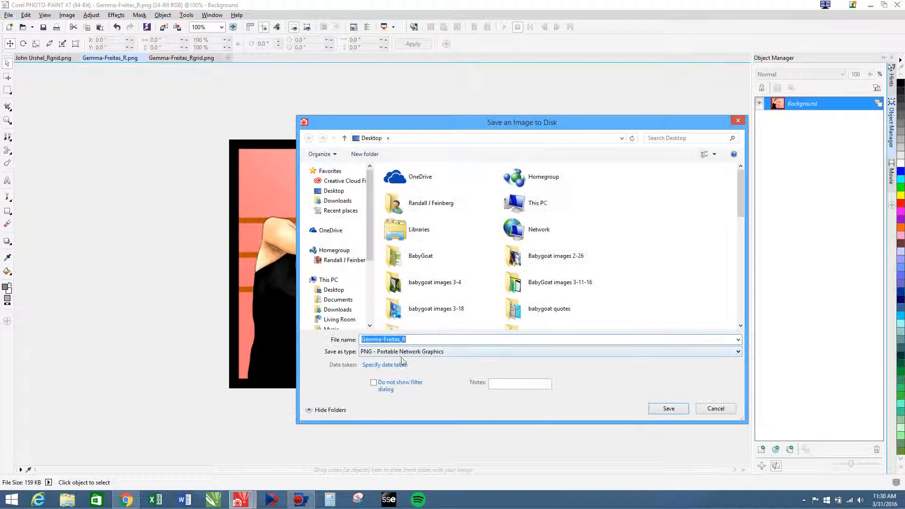
left_click(659, 409)
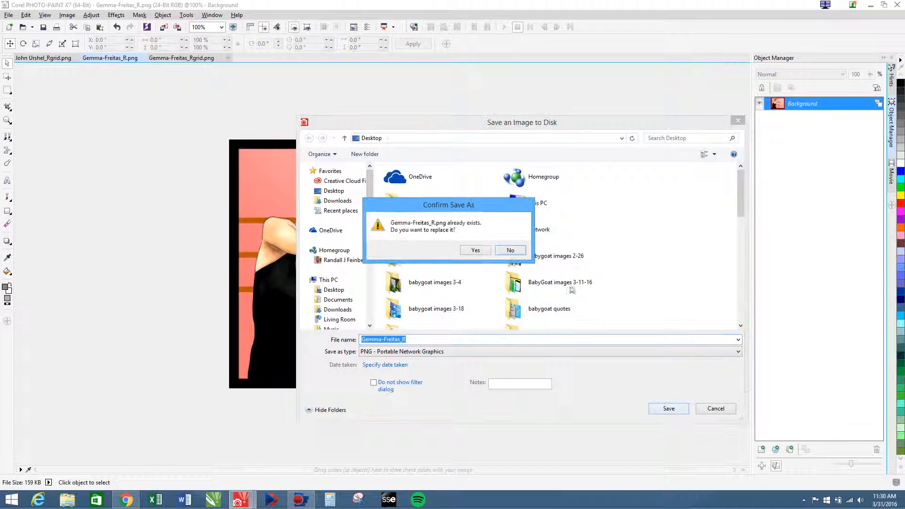
left_click(478, 251)
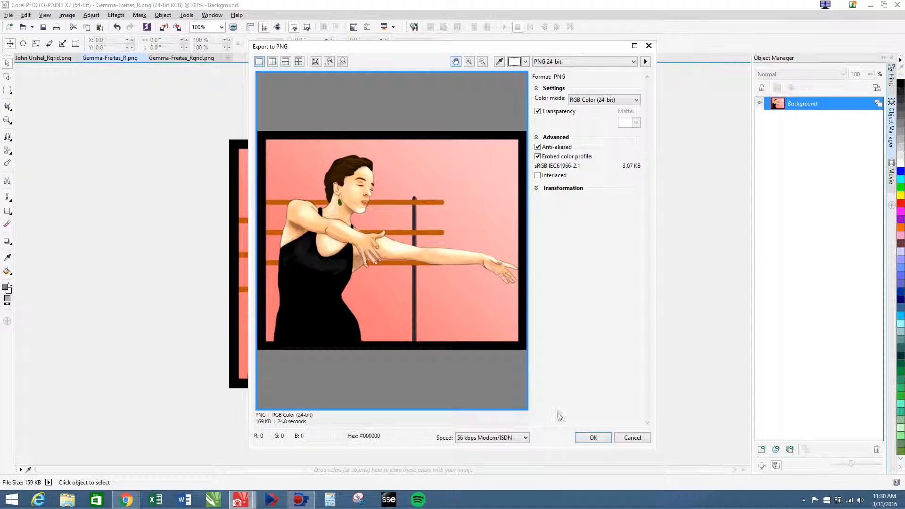
left_click(592, 438)
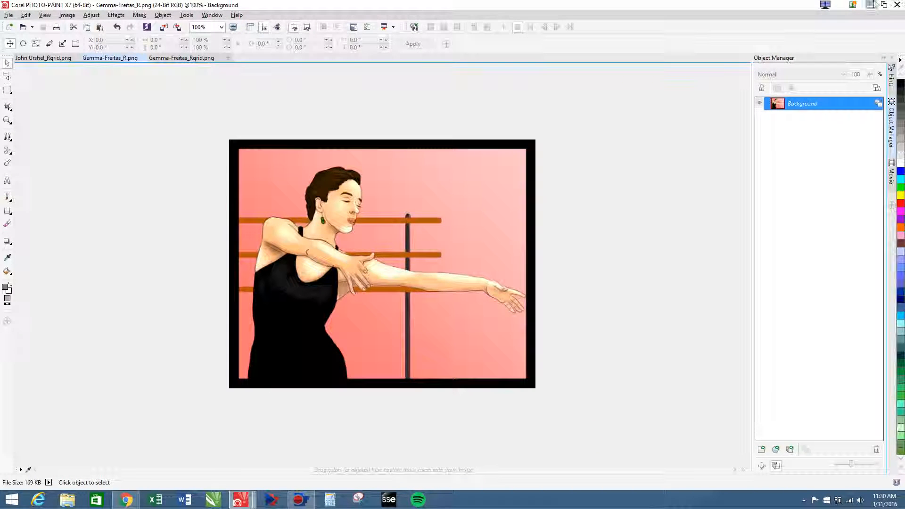
left_click(871, 5)
left_click(136, 498)
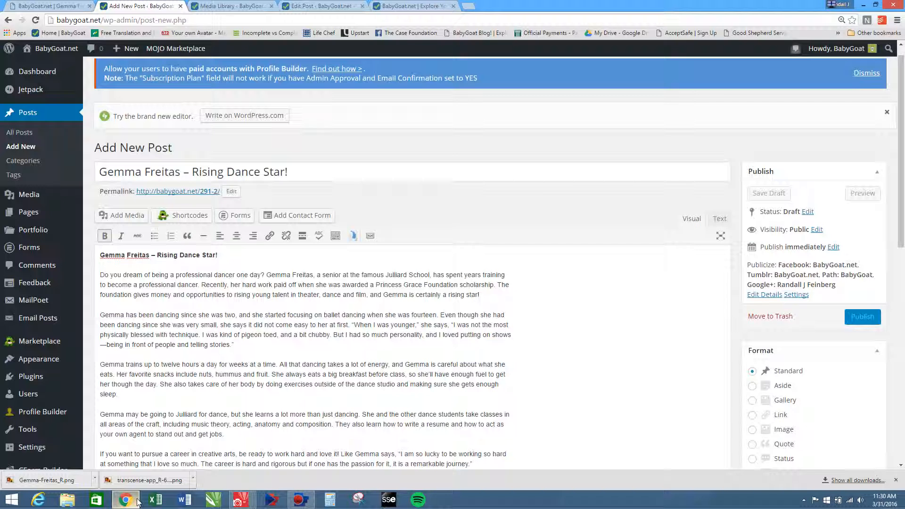
left_click(221, 6)
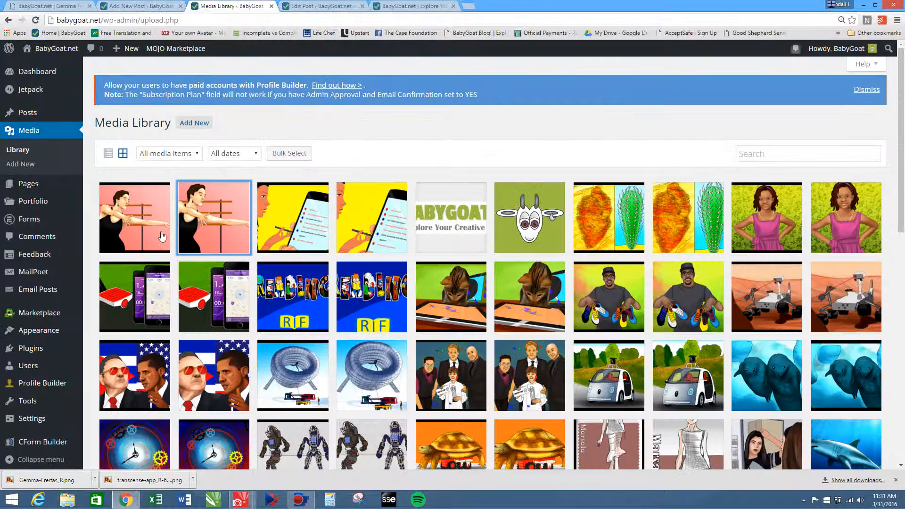
left_click(159, 235)
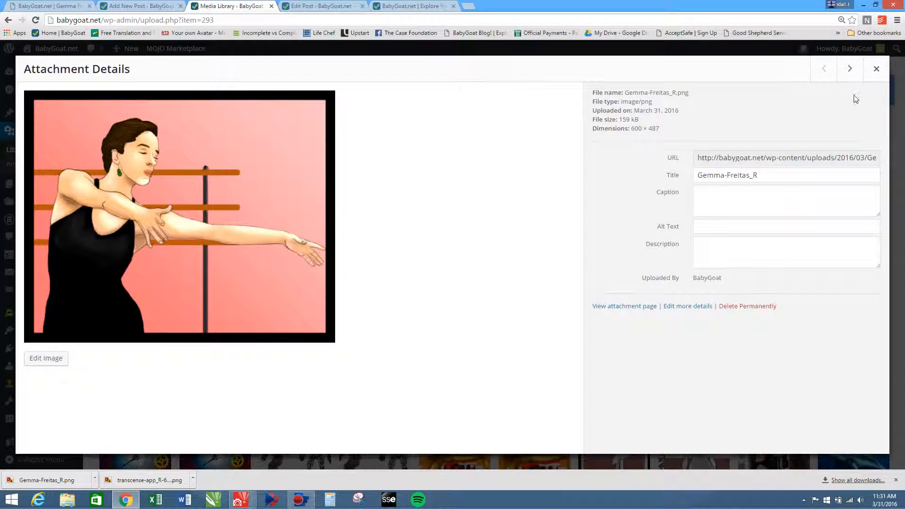
left_click(732, 307)
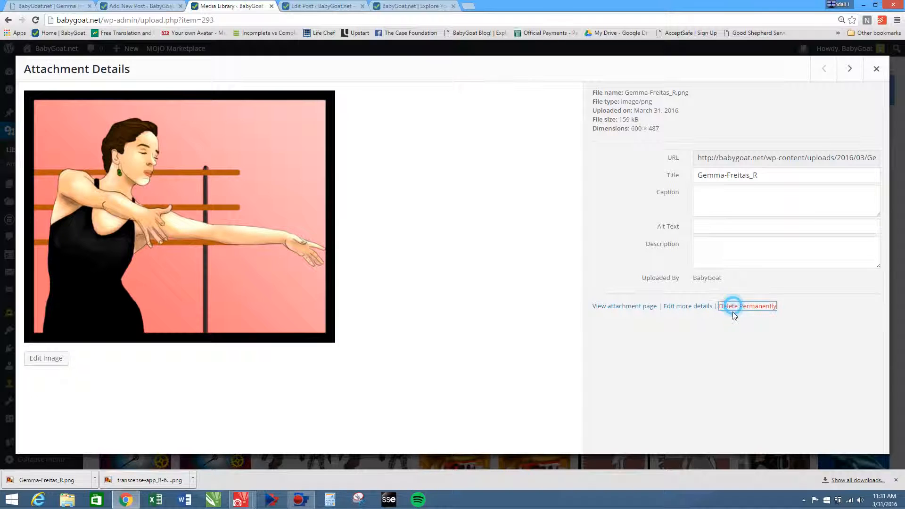
left_click(490, 87)
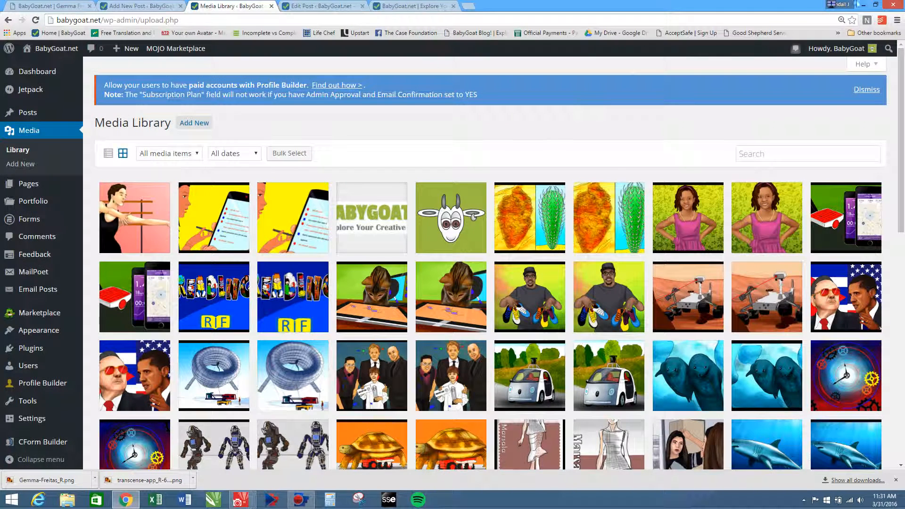
left_click(863, 4)
left_click_drag(402, 274, 224, 262)
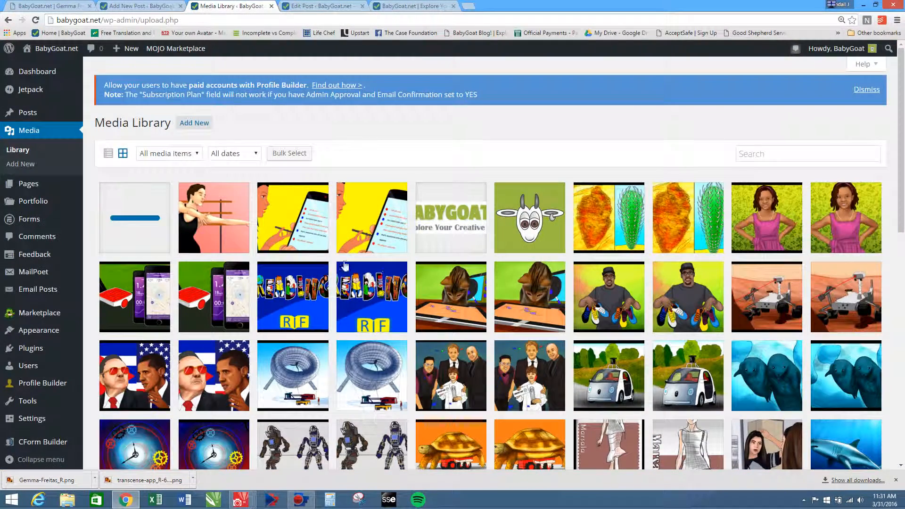
left_click(244, 241)
left_click(848, 177)
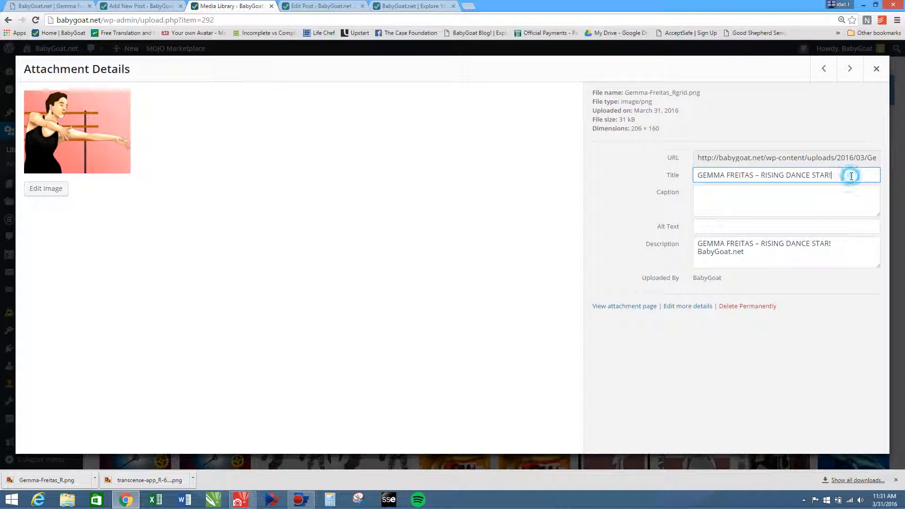
left_click_drag(765, 257, 709, 246)
key("ctrl+c")
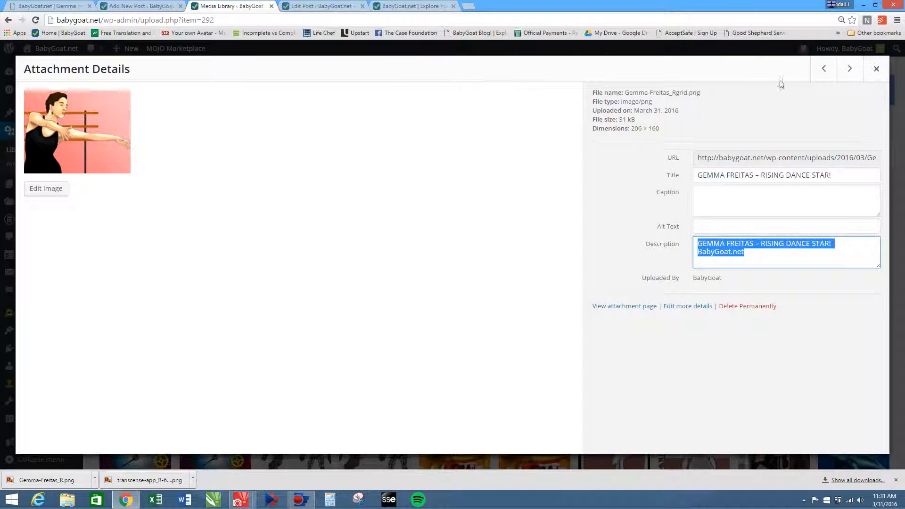
left_click(876, 68)
left_click(147, 208)
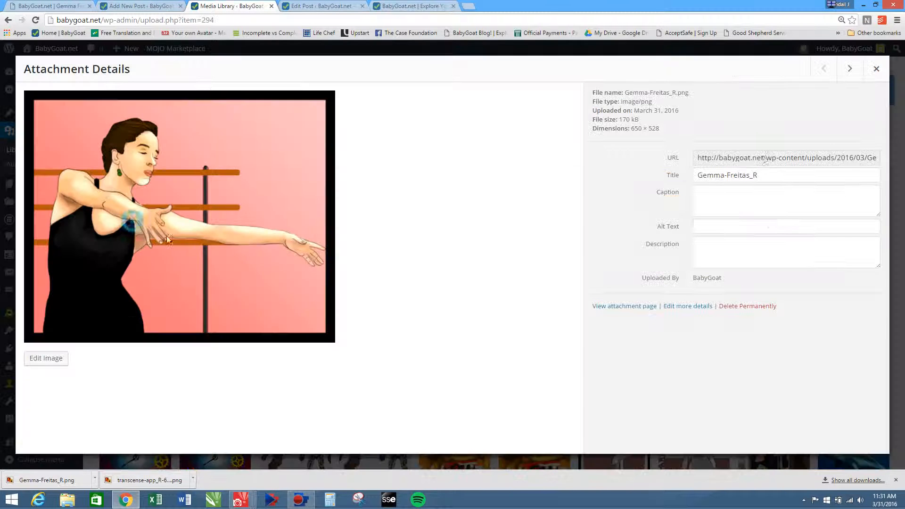
left_click_drag(773, 175, 695, 175)
key("ctrl+v")
left_click(780, 254)
key("ctrl+v")
left_click_drag(835, 174, 903, 185)
key("BackSpace")
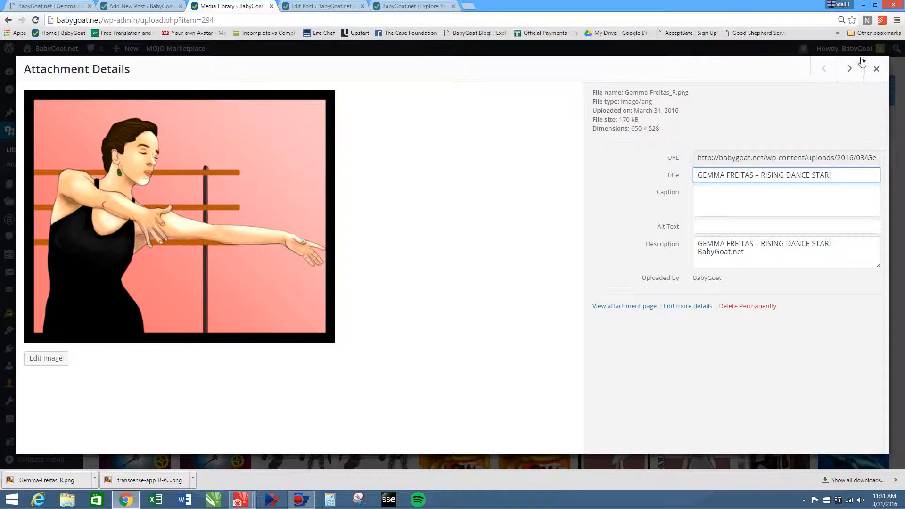
left_click(876, 69)
- Open the media picker at the start of the new post's body, deselect the old dancer image and reload the page
left_click(139, 5)
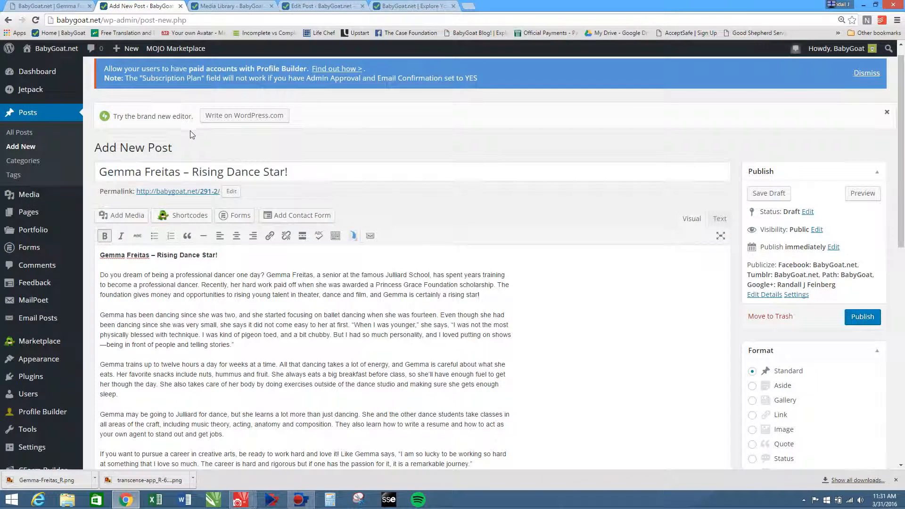
left_click(101, 255)
left_click(121, 216)
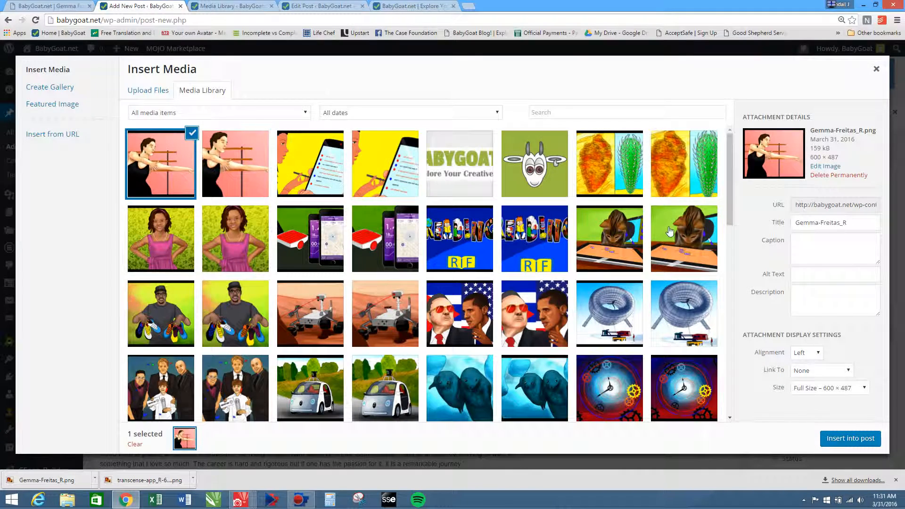
left_click(191, 136)
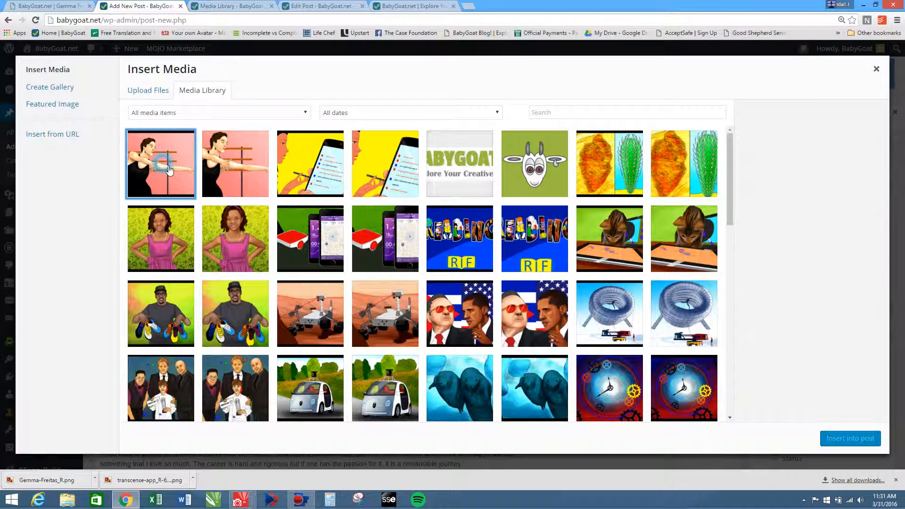
left_click(36, 21)
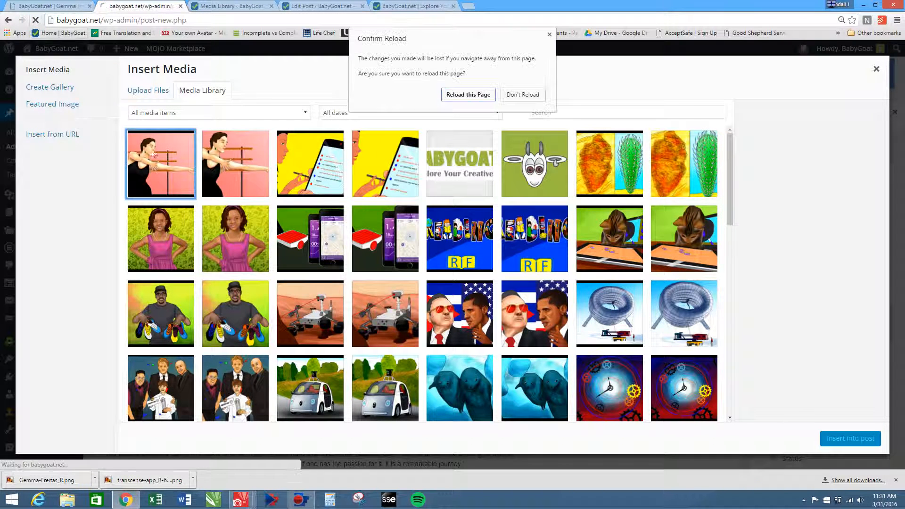
left_click(468, 96)
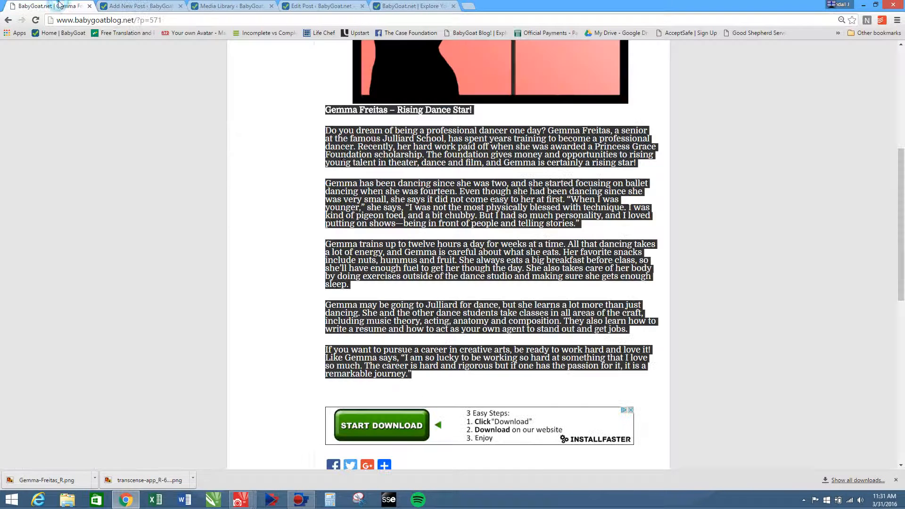
- Paste the article text copied from the old BabyGoat blog into the empty body of the new post
left_click(57, 6)
left_click(148, 6)
left_click(253, 333)
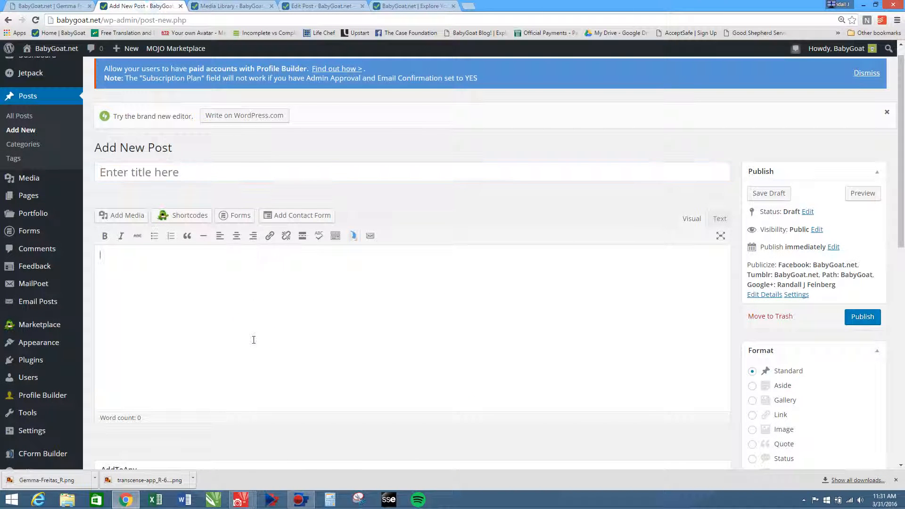
key("ctrl+v")
left_click_drag(232, 241, 98, 231)
left_click_drag(243, 238, 104, 232)
key("ctrl+c")
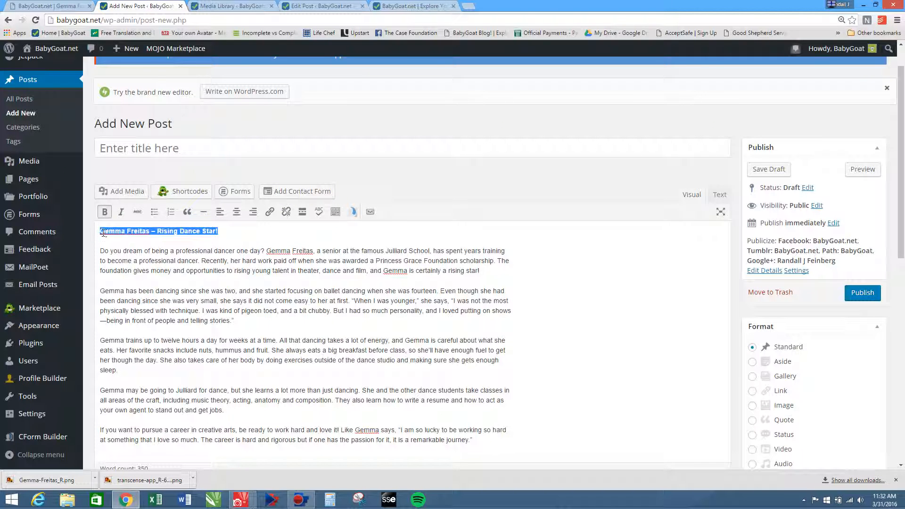
left_click(158, 148)
key("ctrl+v")
left_click(104, 232)
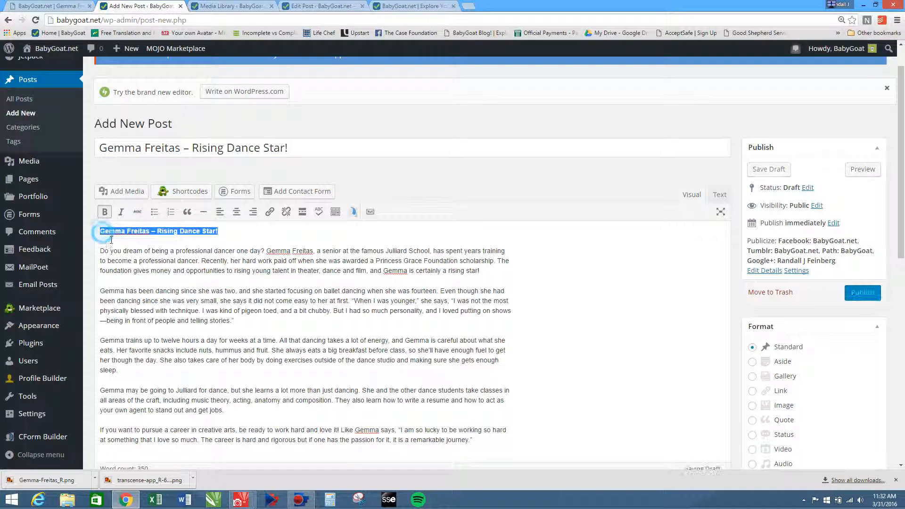
left_click(120, 193)
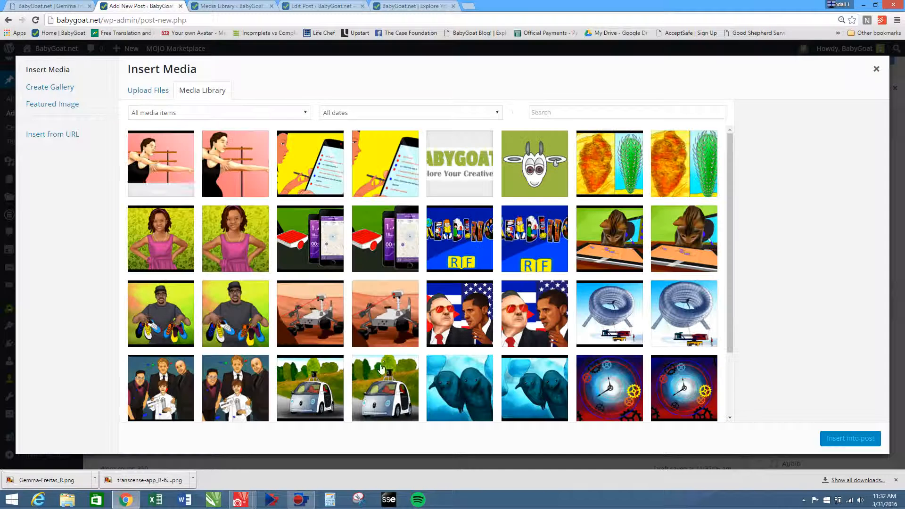
left_click(165, 151)
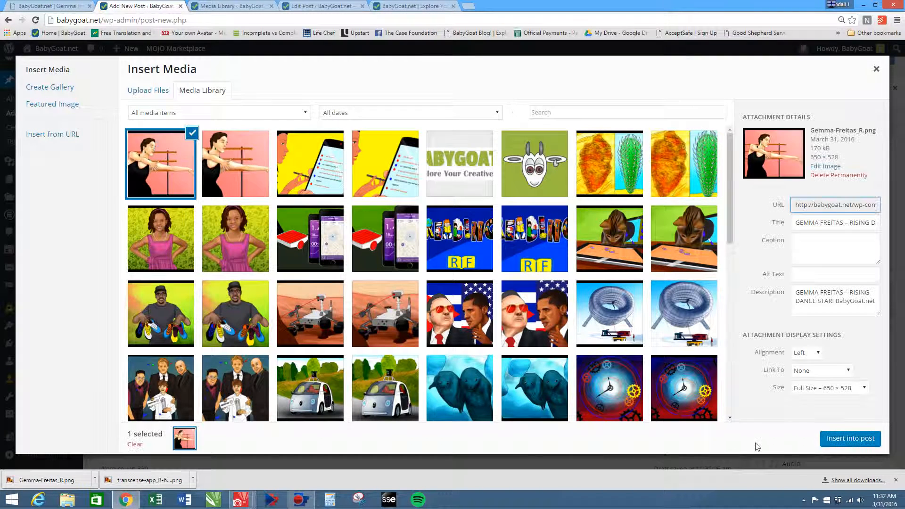
left_click(842, 440)
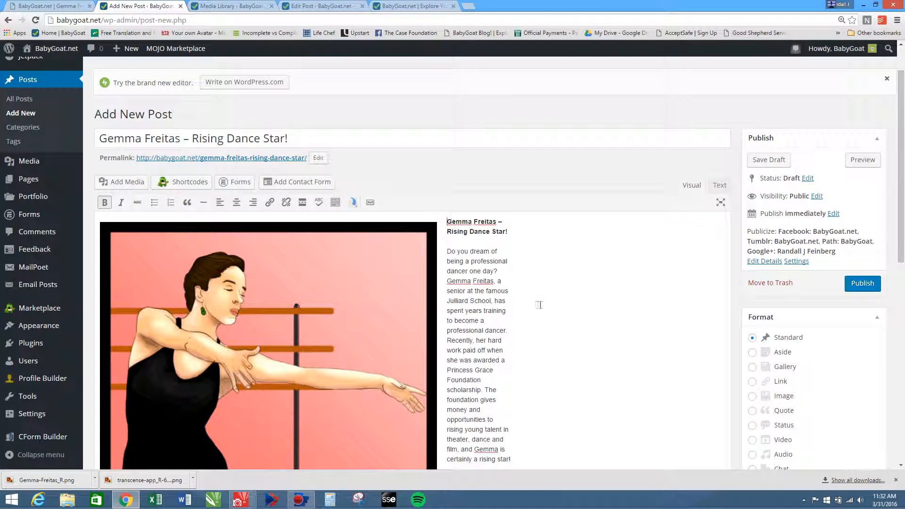
scroll(581, 300, "down", 2)
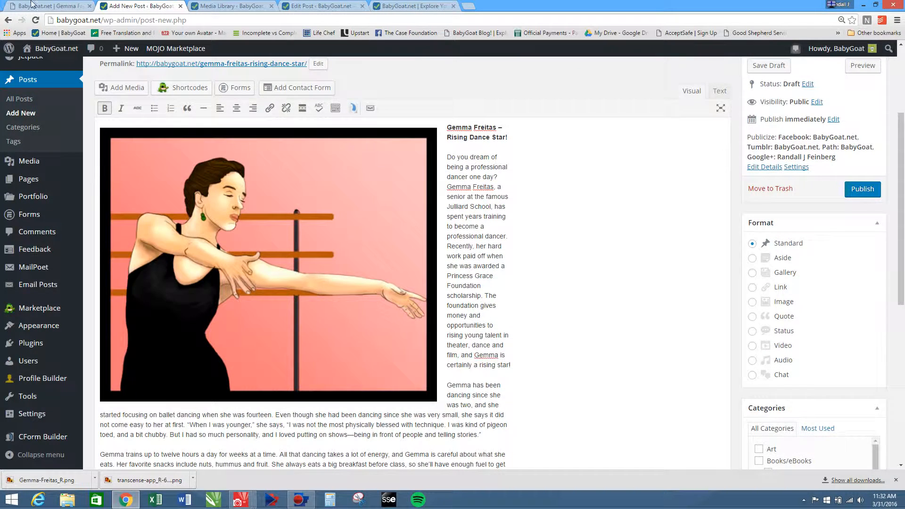
- Examine the article thumbnails on the old BabyGoat blog's home page and on the second page of its grid
left_click(16, 4)
scroll(316, 196, "up", 6)
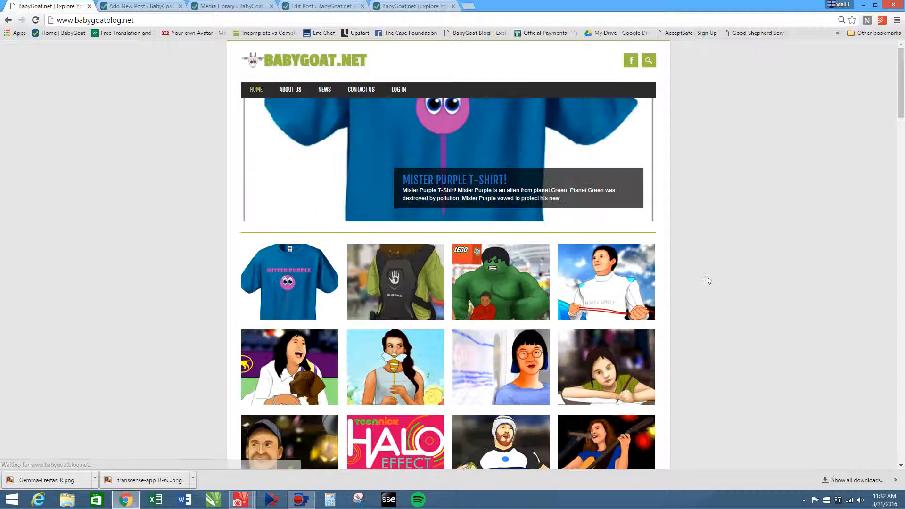
scroll(704, 278, "down", 7)
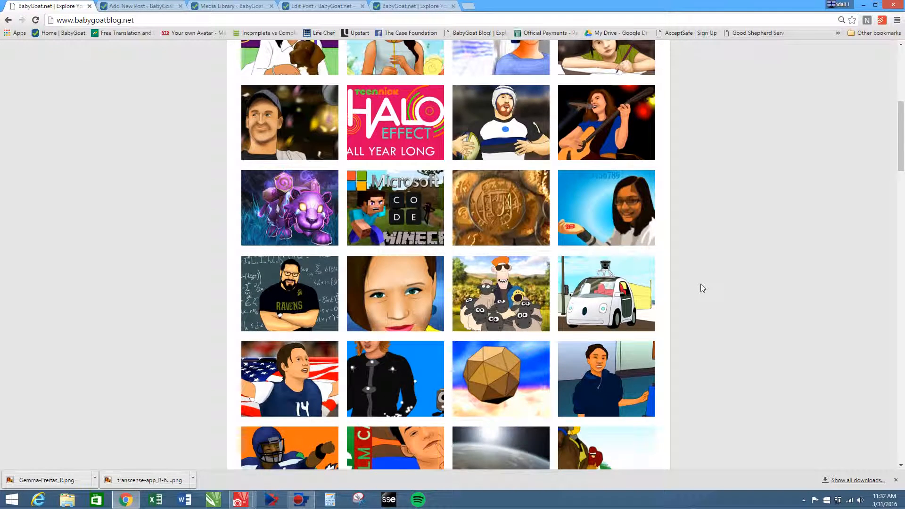
scroll(700, 284, "up", 6)
scroll(700, 285, "down", 18)
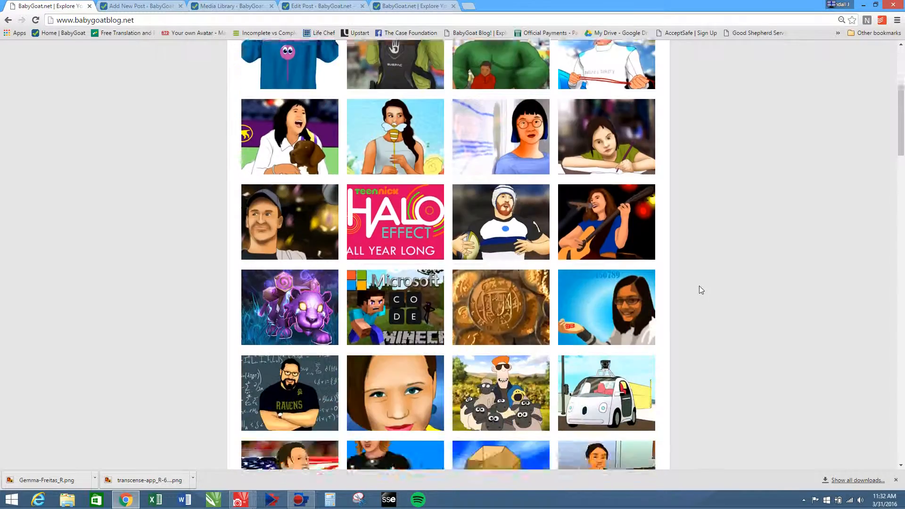
scroll(680, 306, "down", 20)
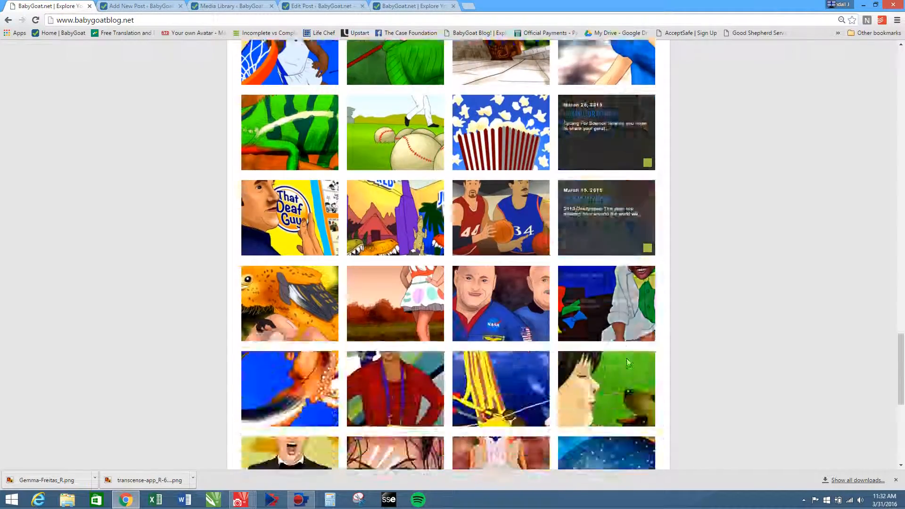
scroll(615, 357, "up", 1)
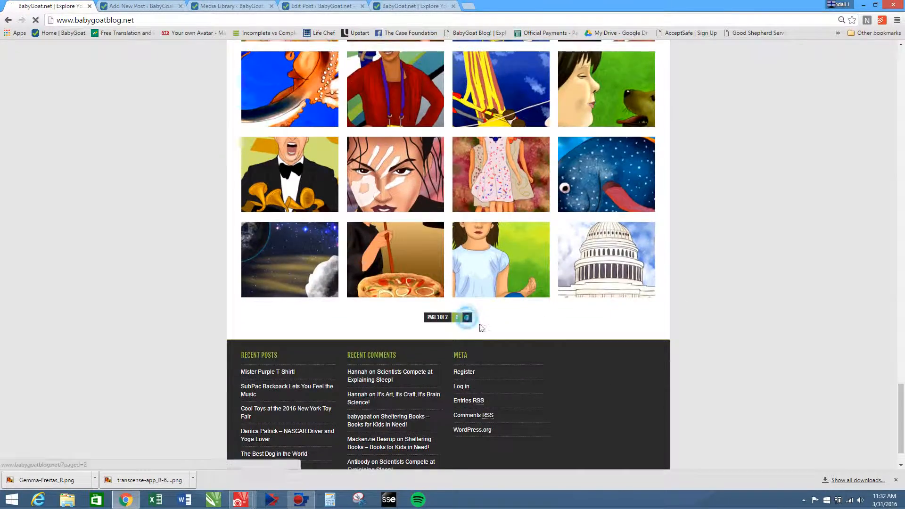
left_click(466, 318)
scroll(499, 326, "down", 5)
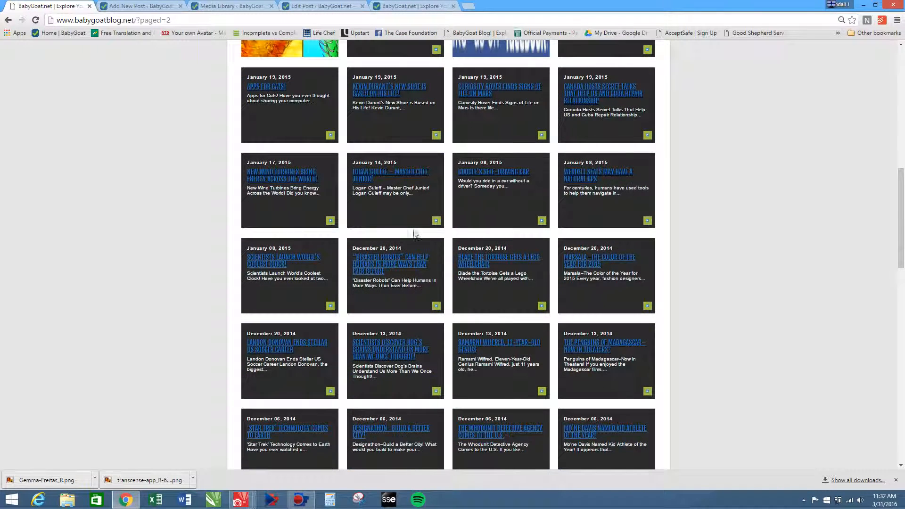
scroll(673, 300, "up", 2)
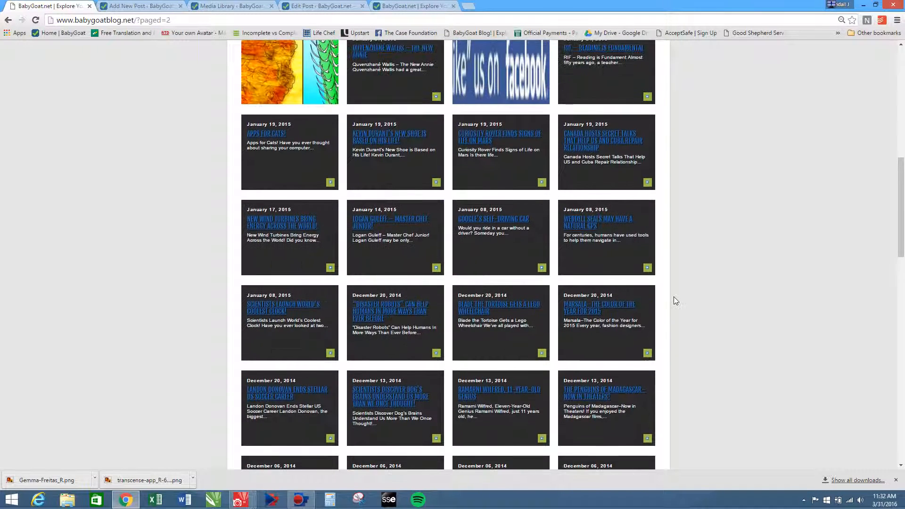
left_click(148, 5)
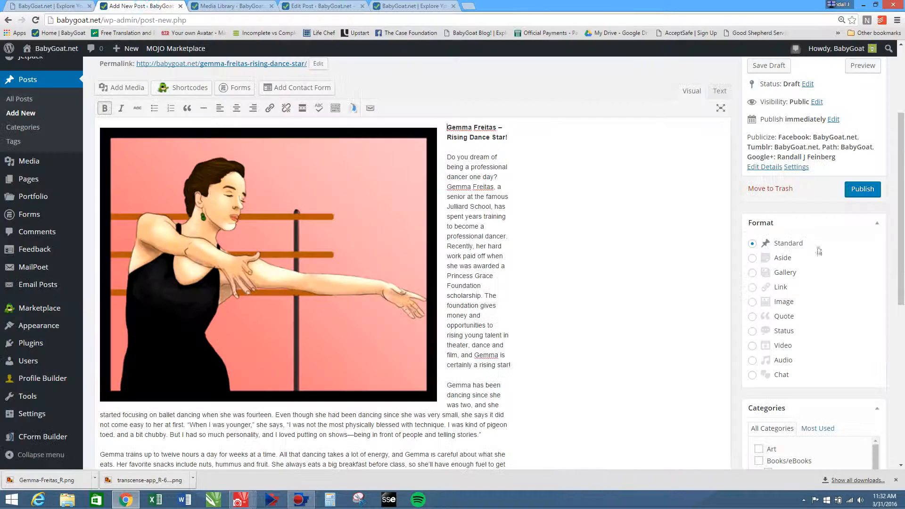
left_click_drag(898, 302, 899, 462)
left_click(798, 354)
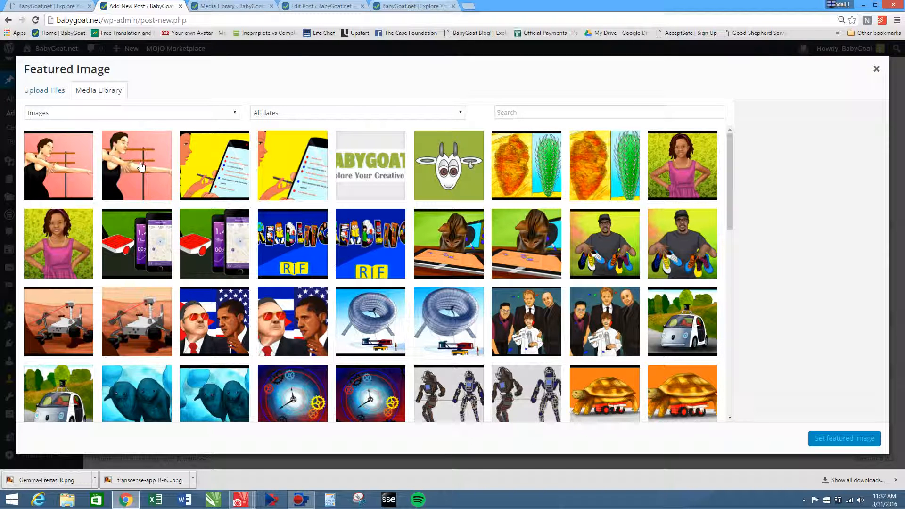
left_click(57, 162)
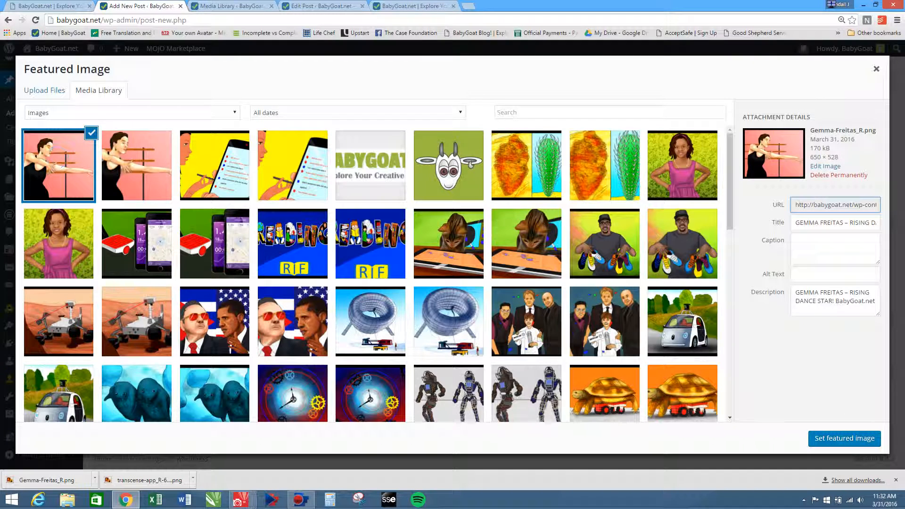
left_click(860, 442)
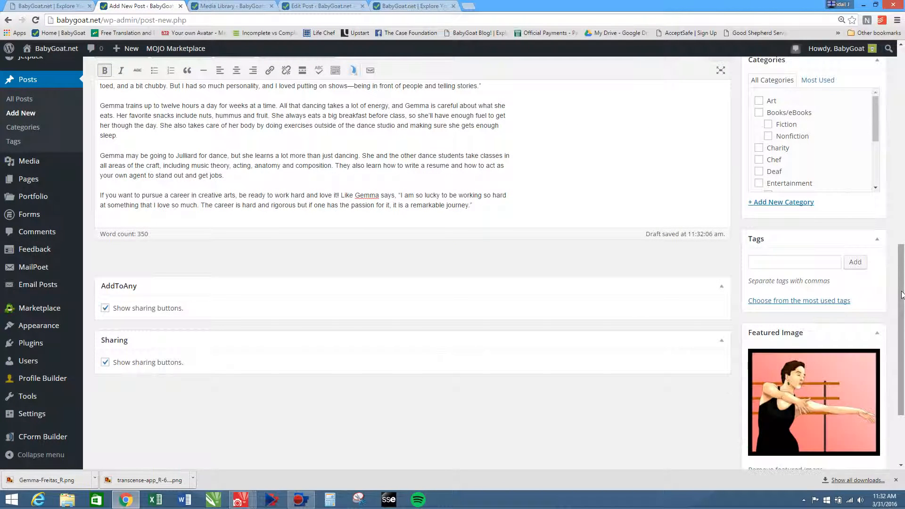
scroll(901, 294, "down", 3)
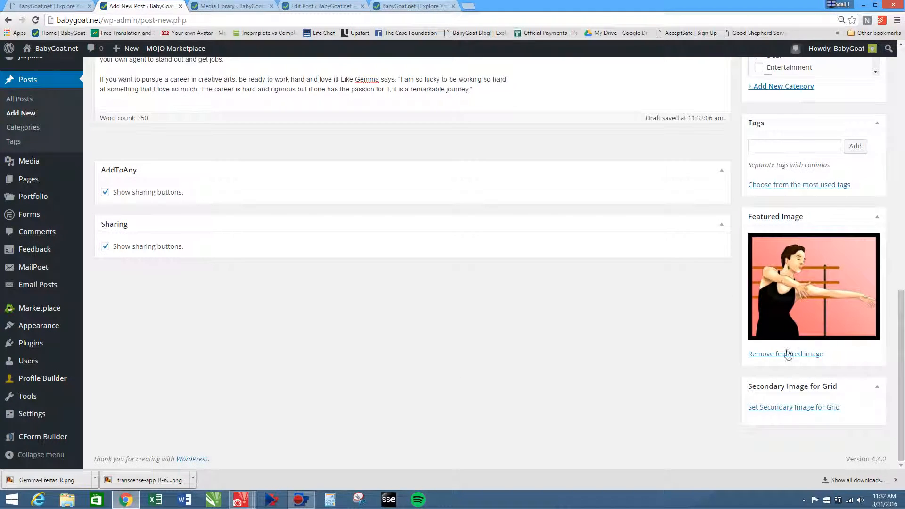
left_click(767, 408)
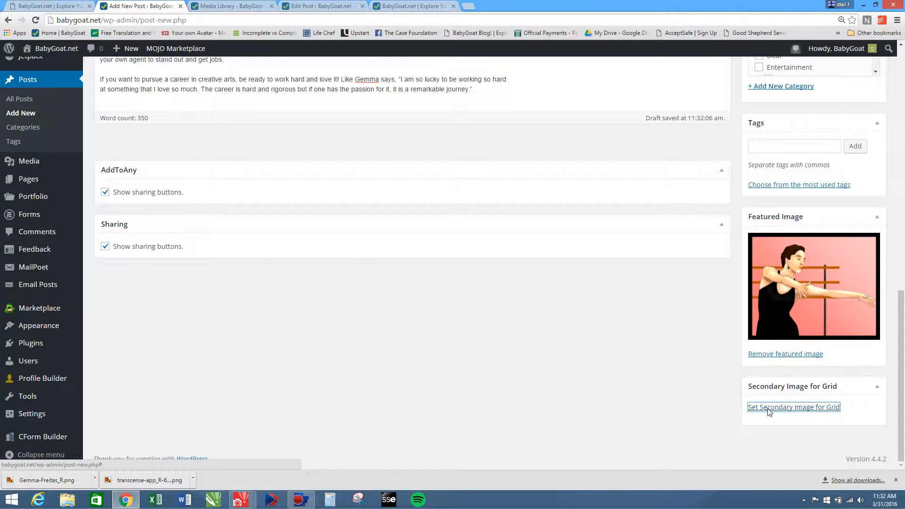
left_click(144, 165)
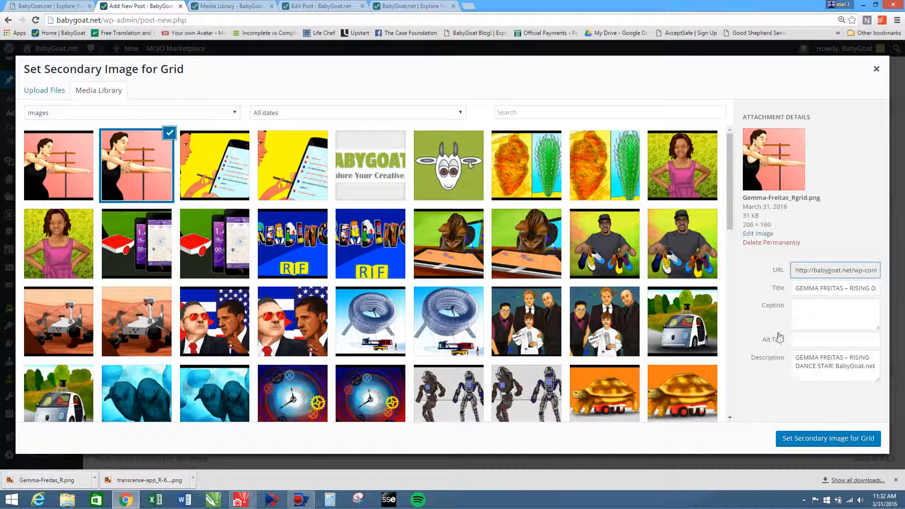
left_click(812, 439)
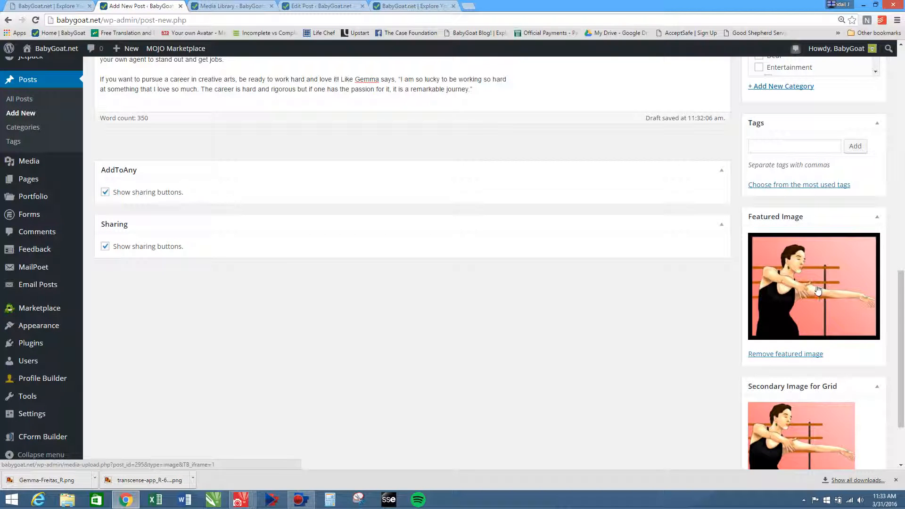
- Check the live BabyGoat.net home page, review the new post's contents and save the post as a draft
left_click(439, 9)
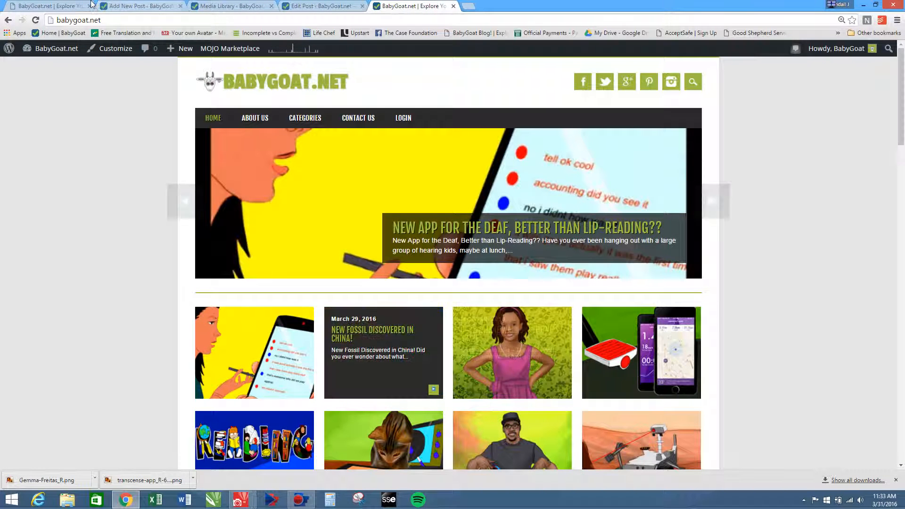
left_click(120, 6)
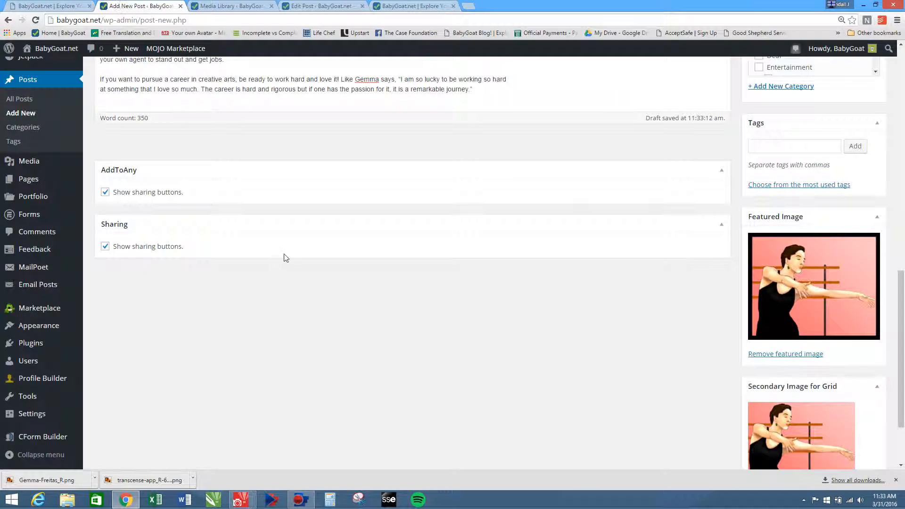
scroll(296, 247, "up", 15)
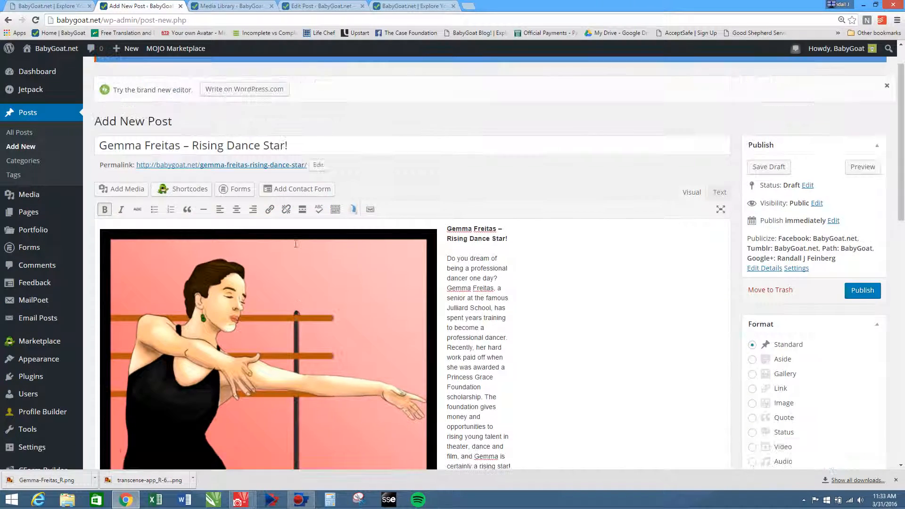
scroll(296, 243, "down", 6)
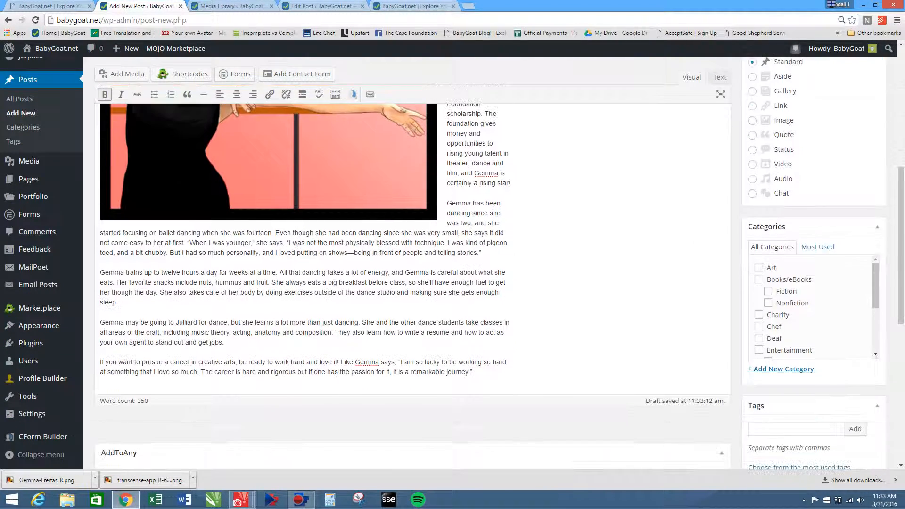
scroll(552, 258, "up", 6)
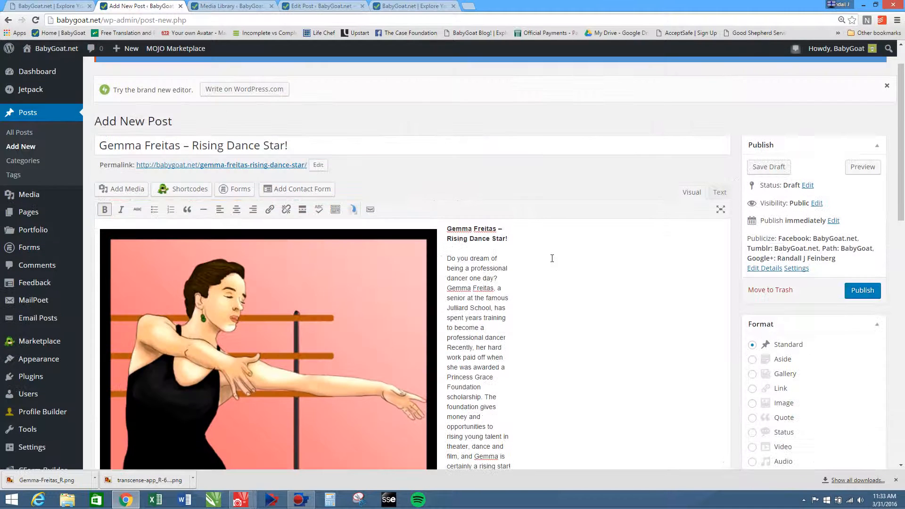
left_click(766, 167)
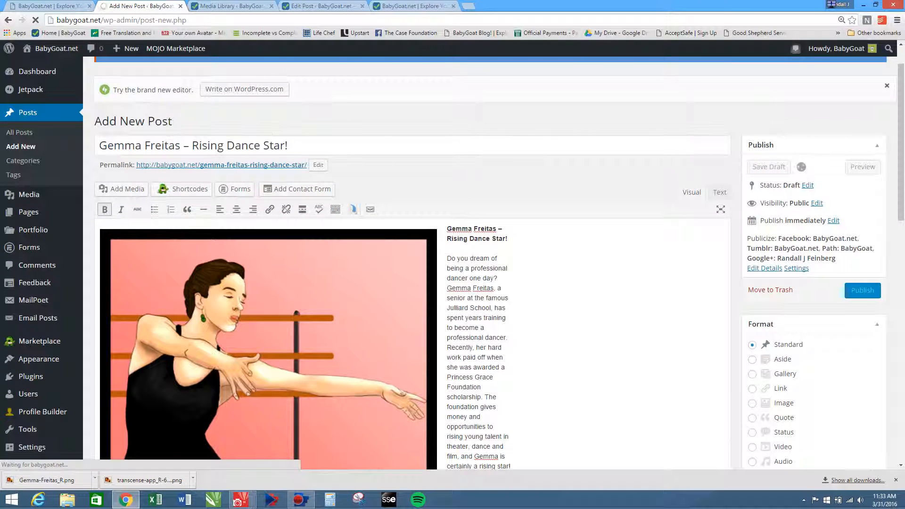
- Look through the site's installed plugins, including Multiple Post Thumbnails, and return to editing the dancer post
scroll(40, 398, "down", 3)
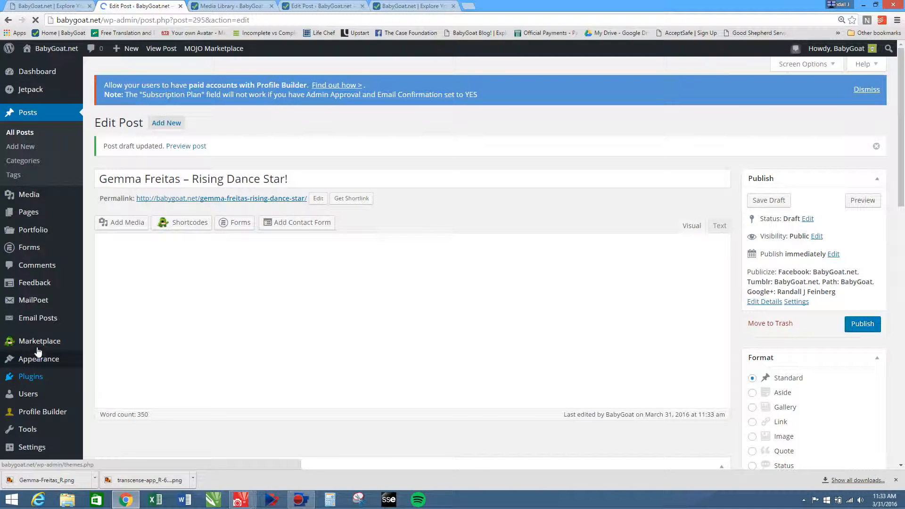
left_click(40, 376)
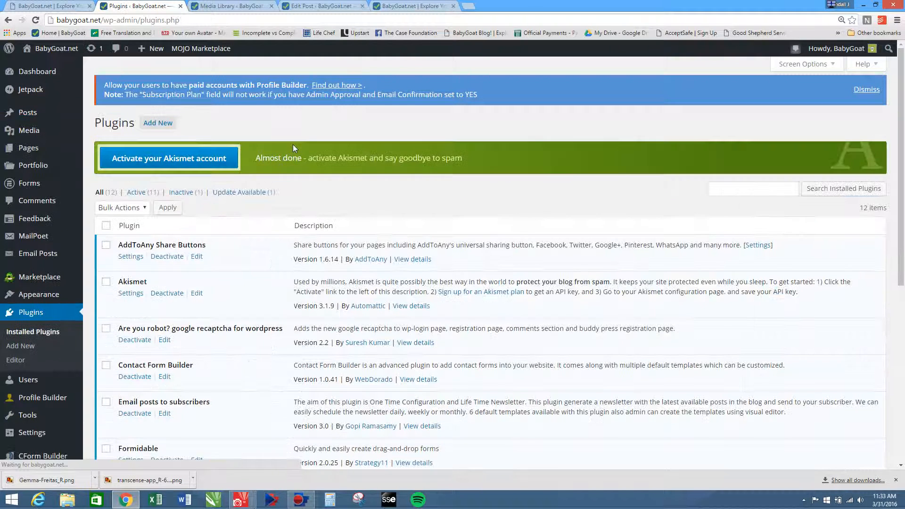
scroll(330, 222, "down", 2)
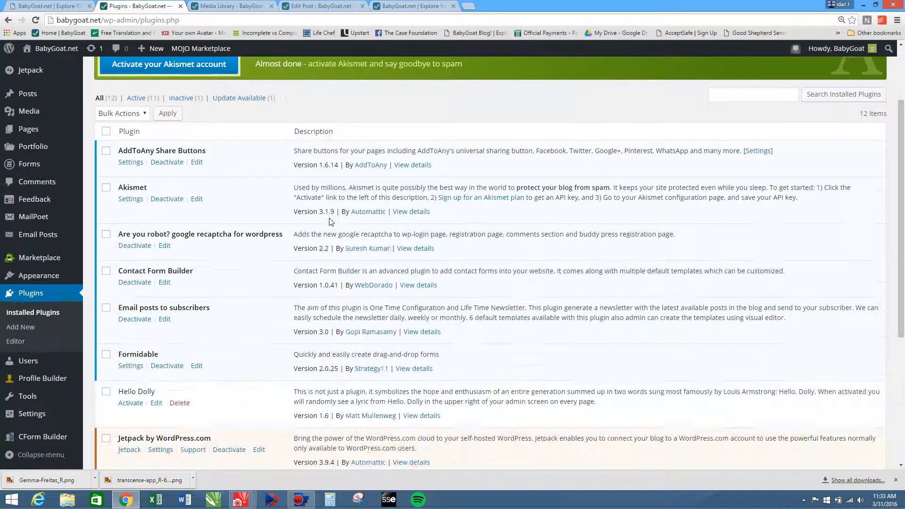
scroll(329, 217, "down", 1)
scroll(329, 218, "down", 4)
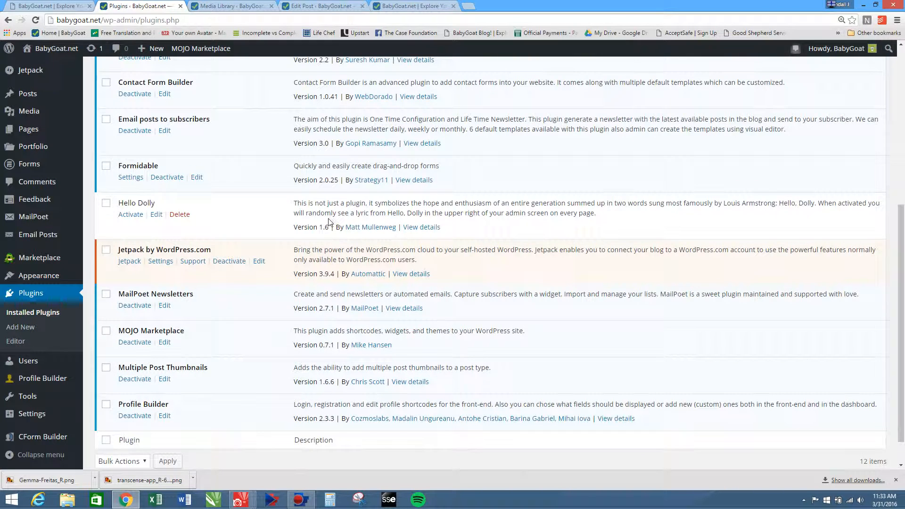
scroll(328, 221, "down", 1)
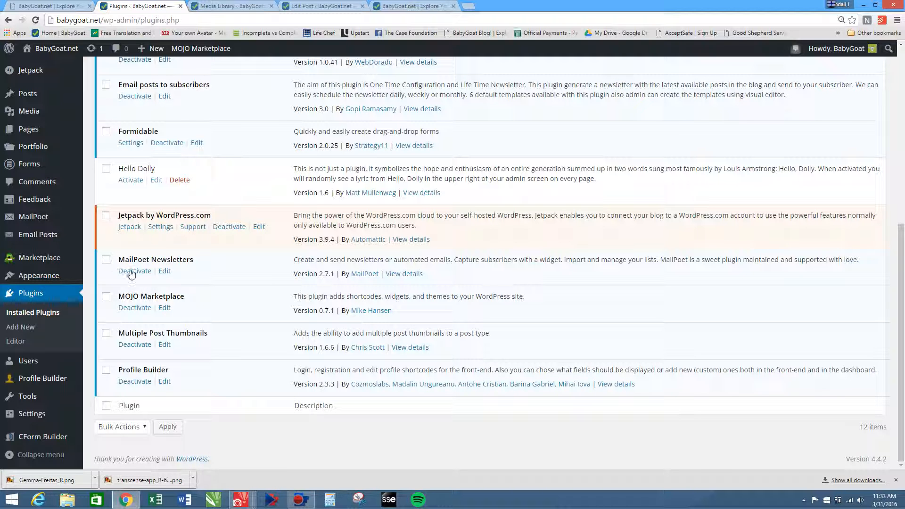
scroll(241, 224, "up", 6)
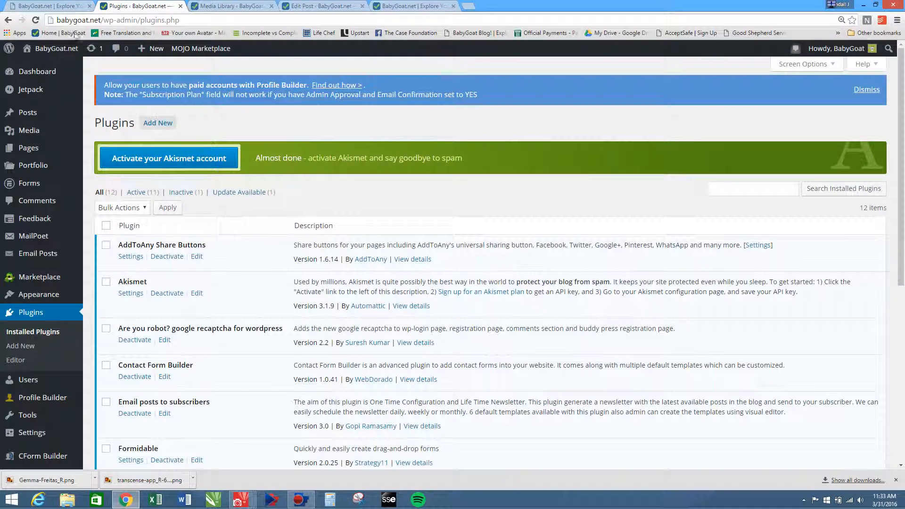
left_click(8, 20)
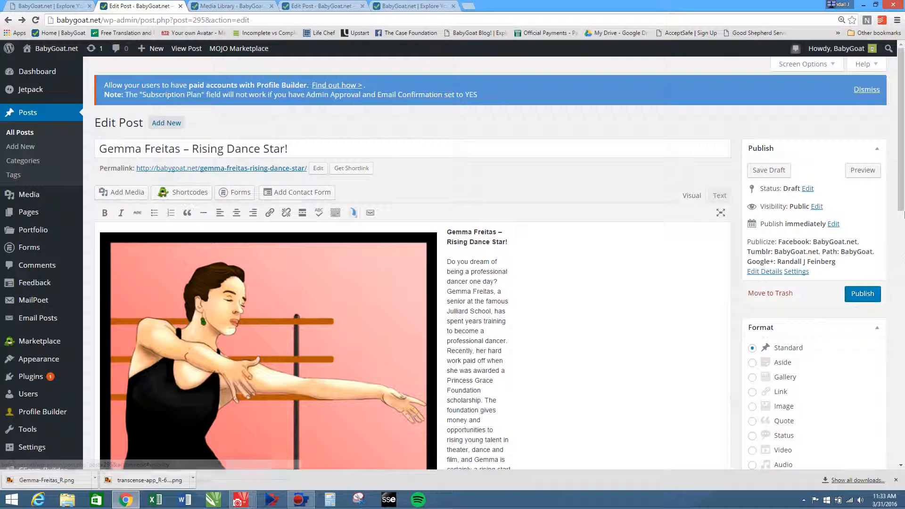
- Add several blank lines after the article's last paragraph in the dancer post's HTML source
left_click_drag(903, 229, 887, 183)
scroll(888, 183, "down", 1)
left_click(719, 130)
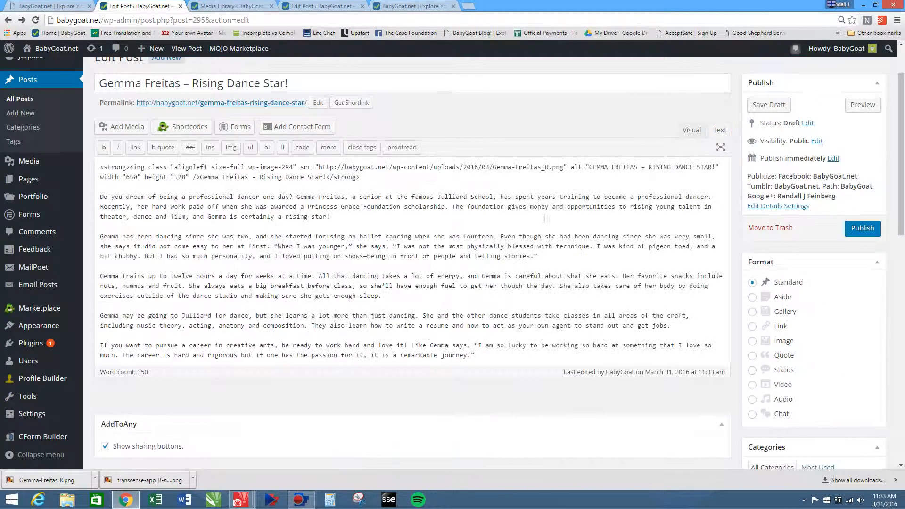
left_click(505, 358)
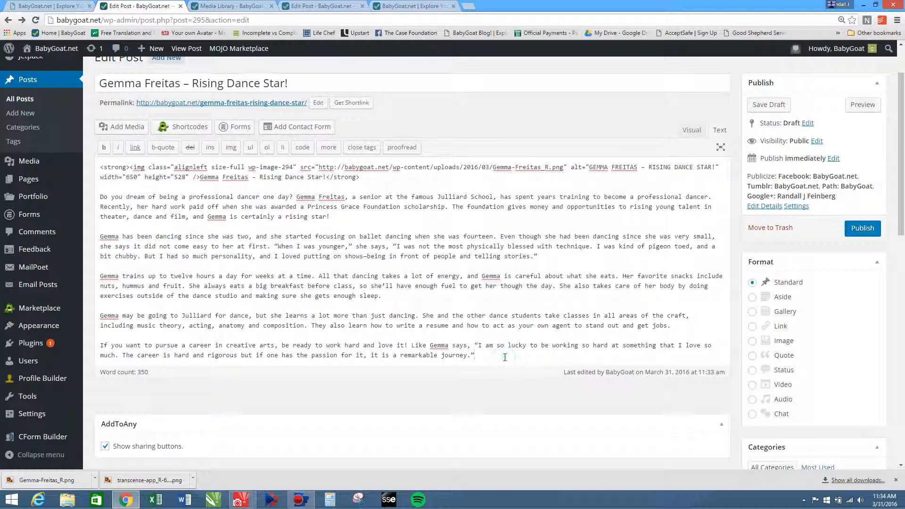
key("Return")
key("Return")
key("Return")
key("Return")
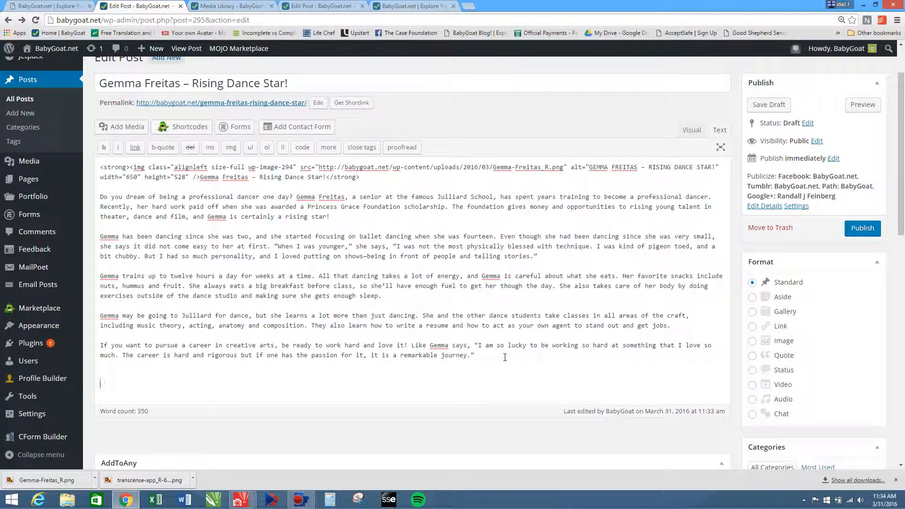
- Paste the Header Ad script from the fossil post at the end of the dancer post, save the draft and return to the visual view
left_click(322, 5)
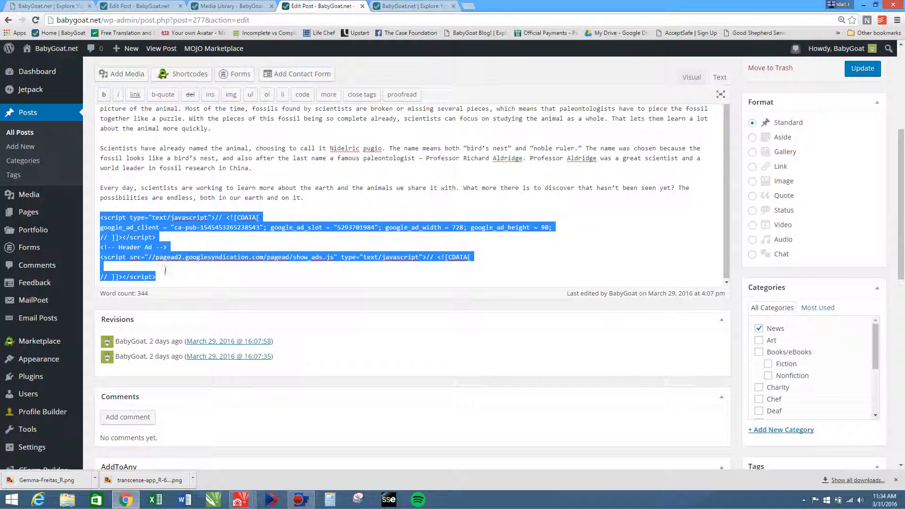
left_click(131, 5)
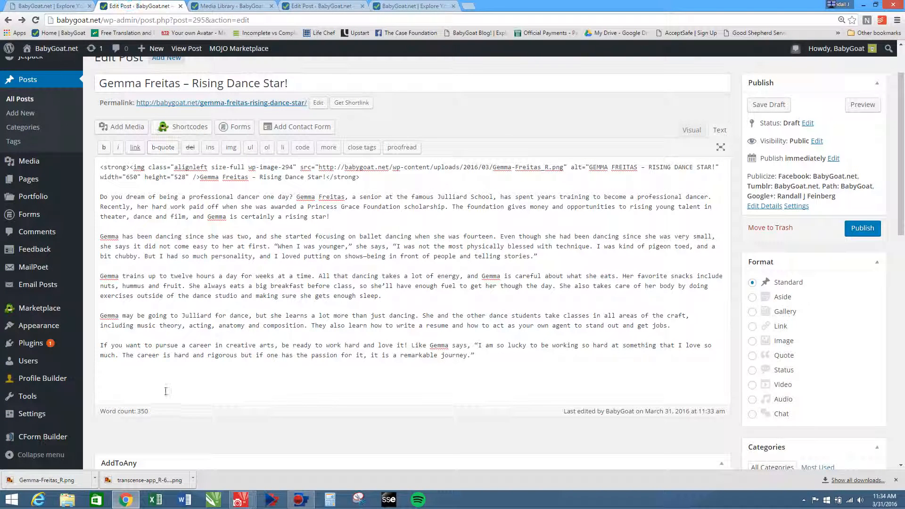
key("ctrl+v")
left_click(769, 105)
left_click(691, 130)
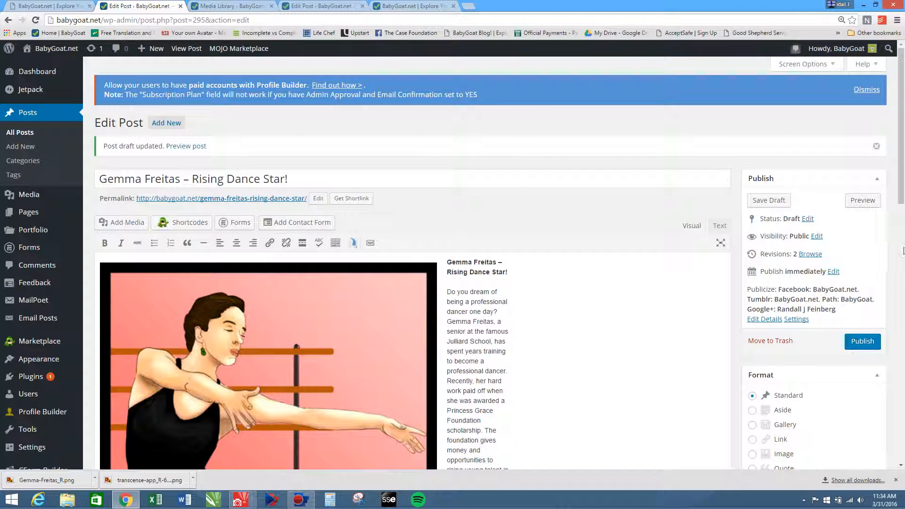
- Assign the post to the Entertainment category as well
left_click_drag(902, 208, 903, 313)
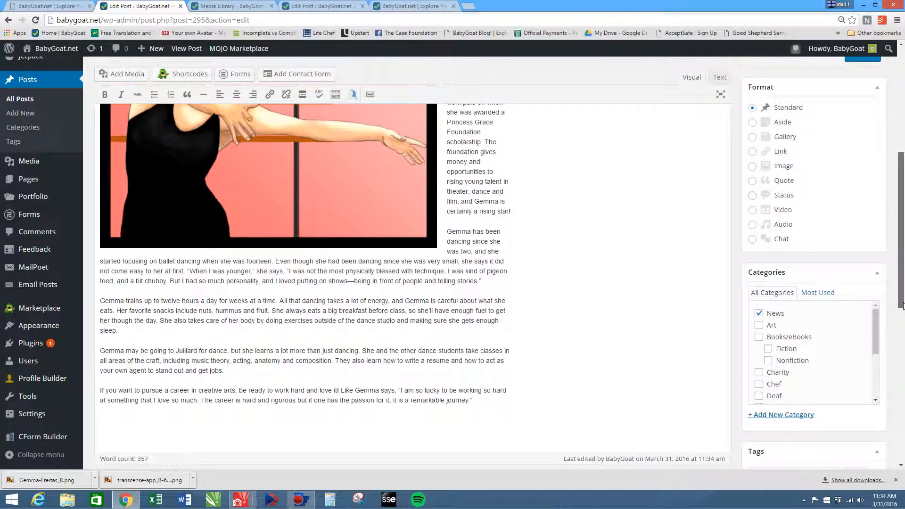
scroll(879, 332, "down", 2)
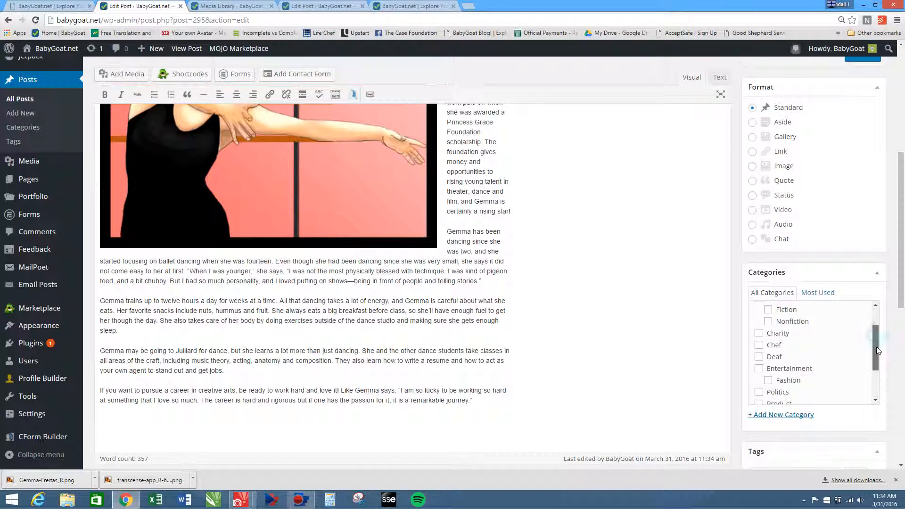
left_click(770, 370)
scroll(874, 357, "down", 1)
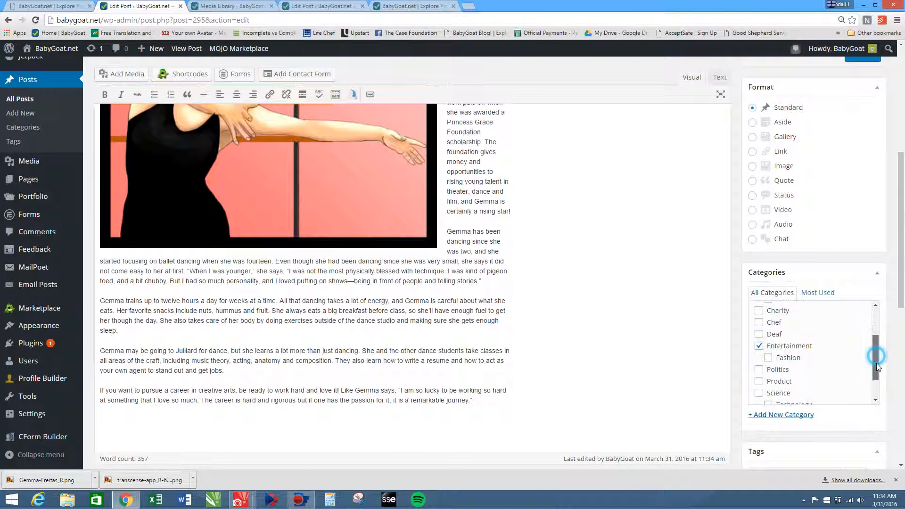
- Create a new category named Dance under the parent category Entertainment and check the post's category selection
left_click(790, 416)
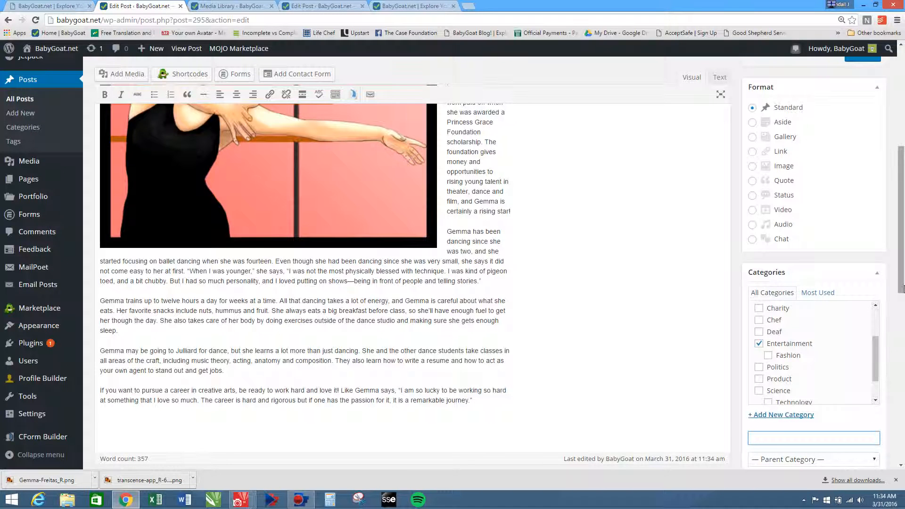
scroll(818, 330, "down", 3)
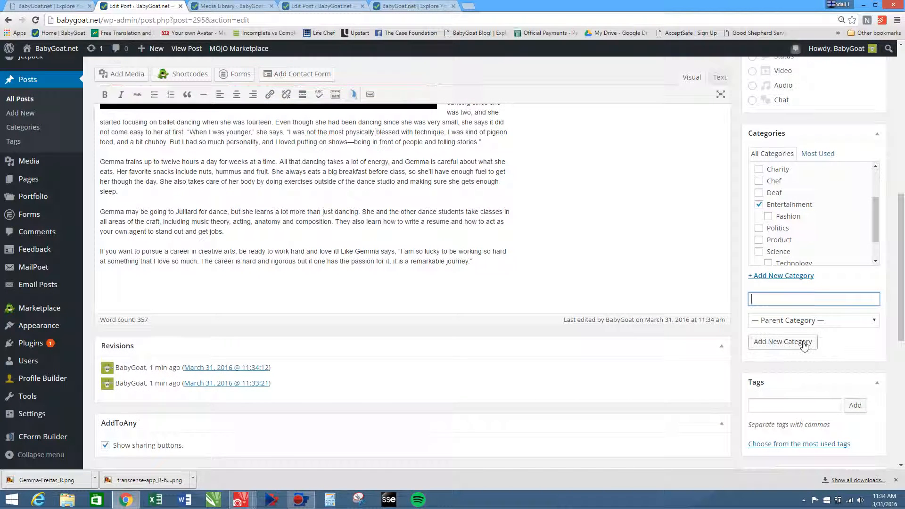
left_click(816, 320)
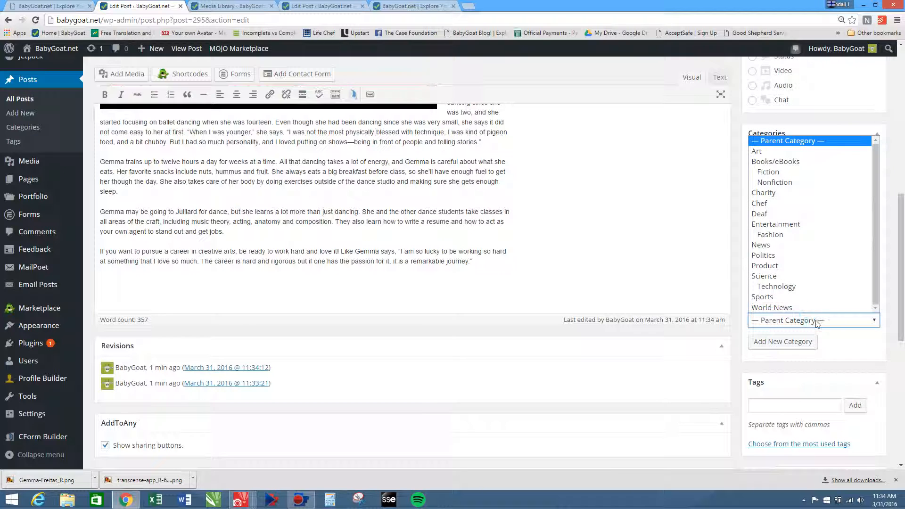
left_click(792, 224)
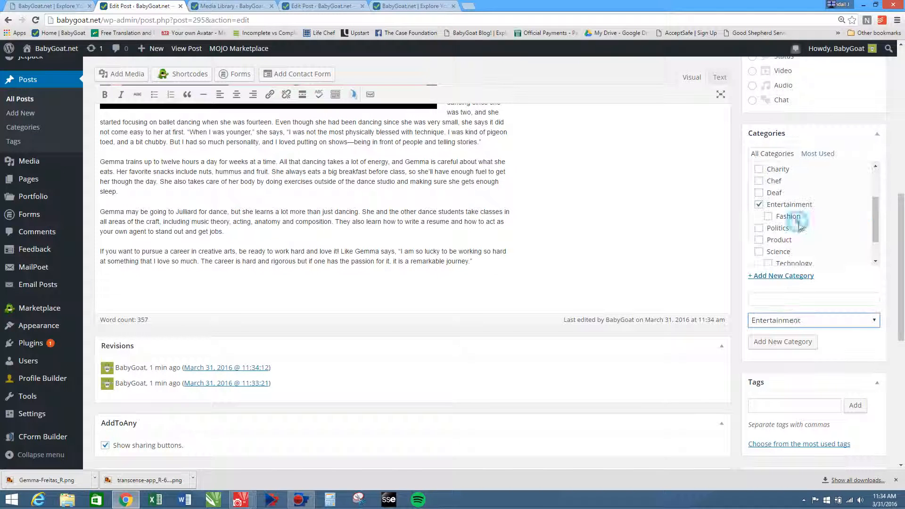
left_click(782, 297)
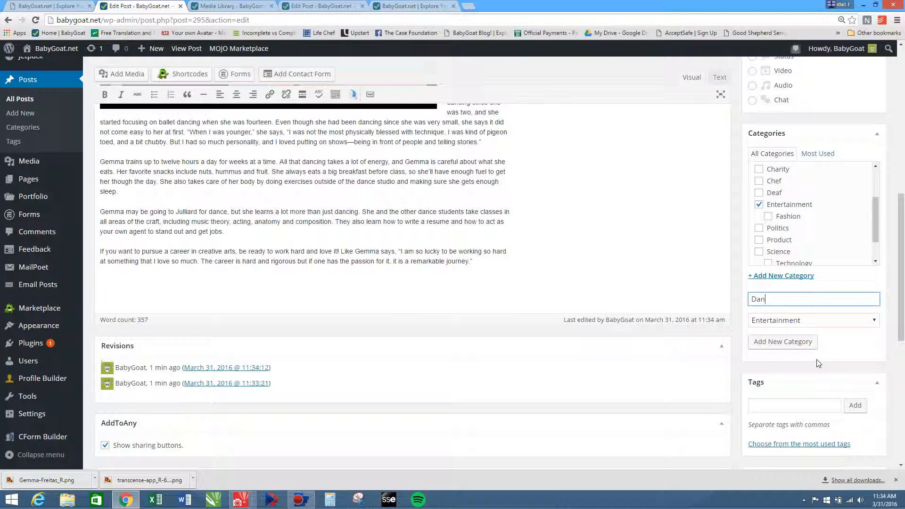
left_click(780, 341)
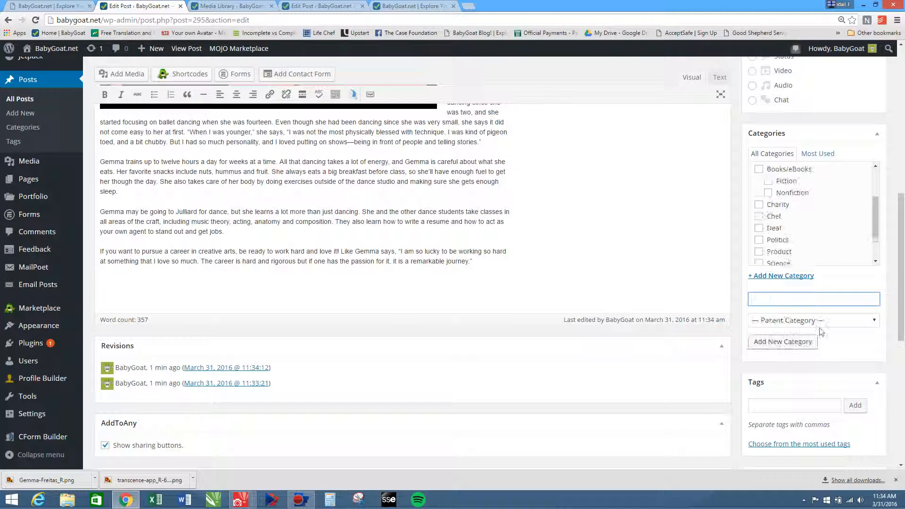
left_click_drag(875, 239, 869, 210)
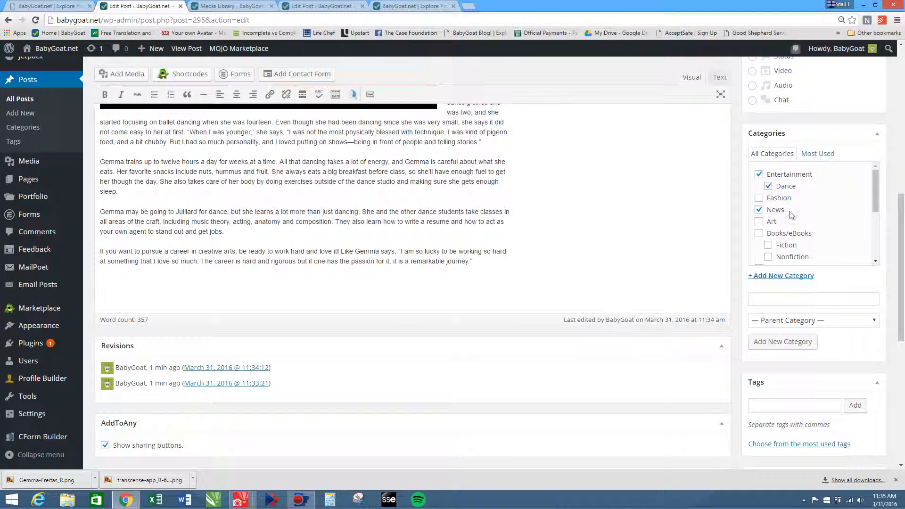
mouse_move(875, 194)
left_mouse_down()
mouse_move(881, 230)
mouse_move(872, 188)
left_mouse_up()
left_click_drag(876, 200, 875, 212)
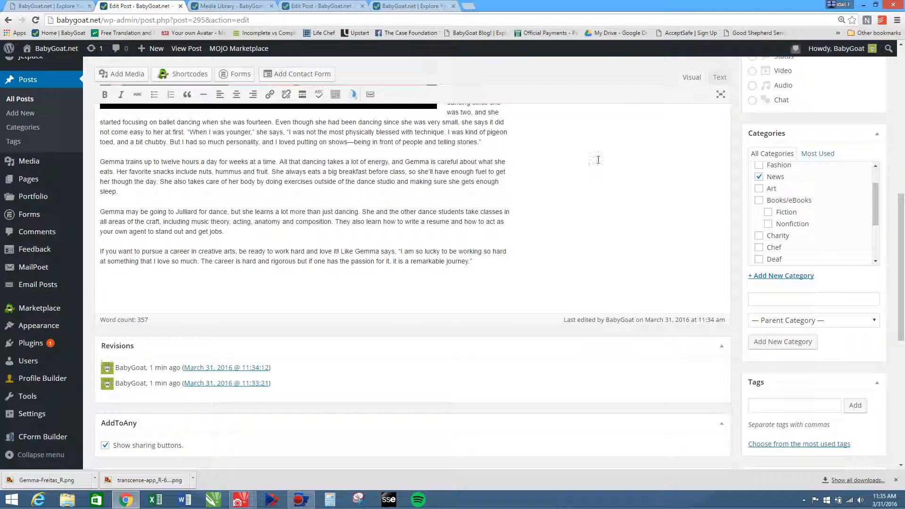
- Add the most used tags BabyGoat.net, Explore Your Creative Dreams, Kids News and Entertainment to the post, plus the tag dance
left_click_drag(874, 210, 894, 300)
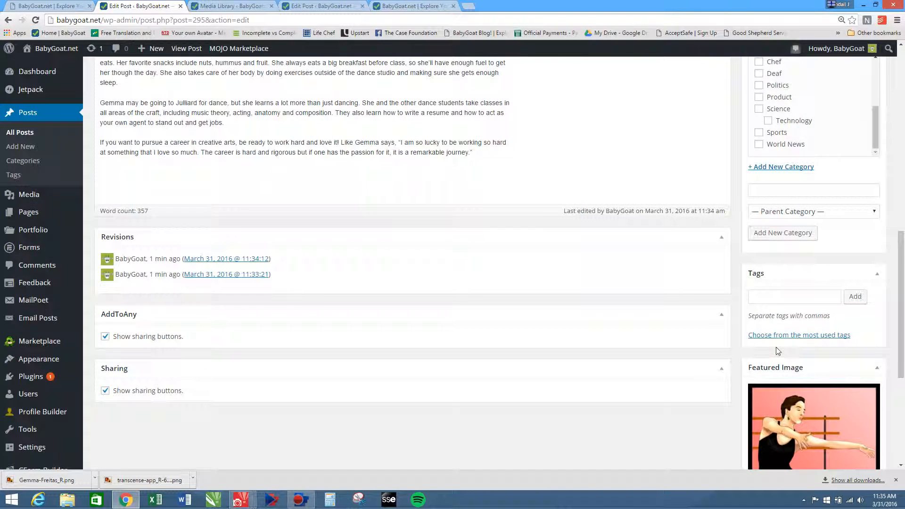
left_click(773, 336)
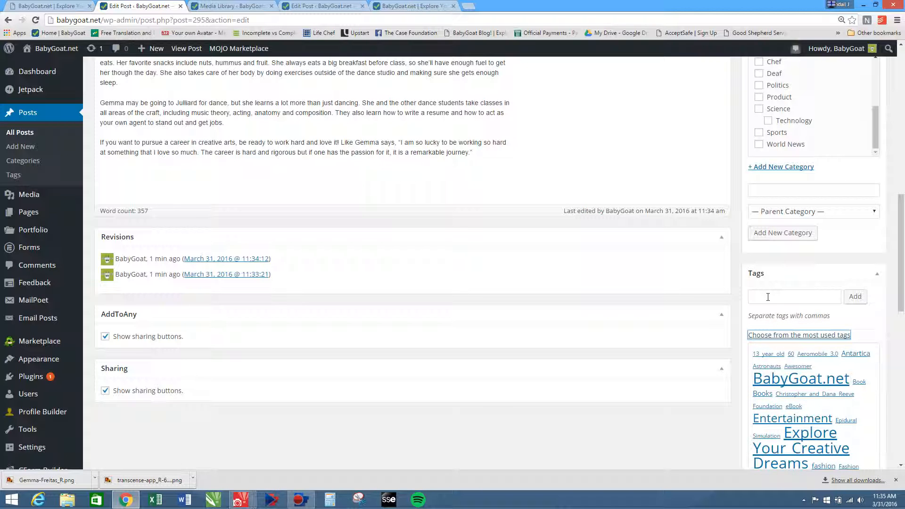
left_click_drag(903, 258, 896, 313)
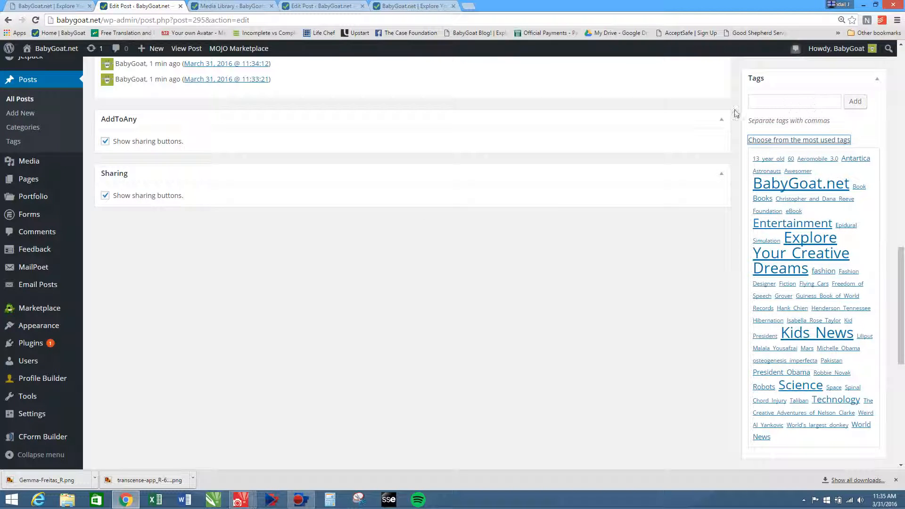
left_click(820, 185)
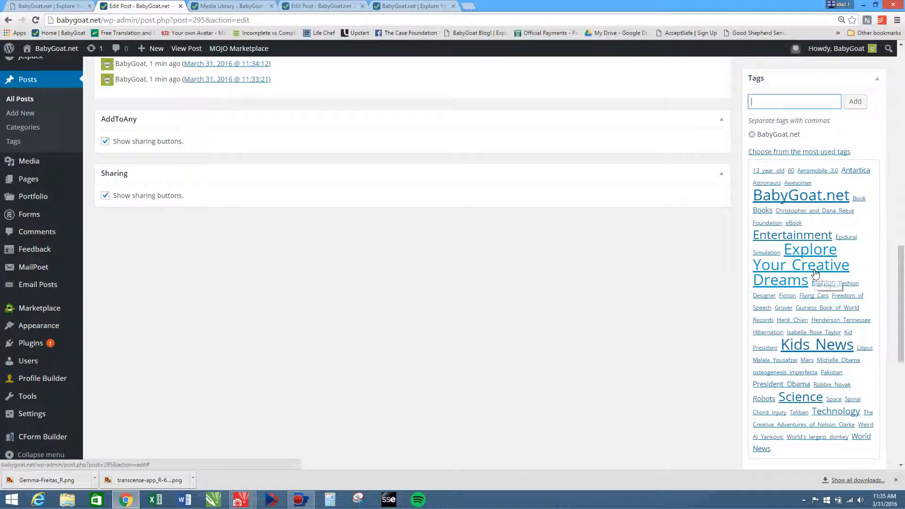
left_click(814, 273)
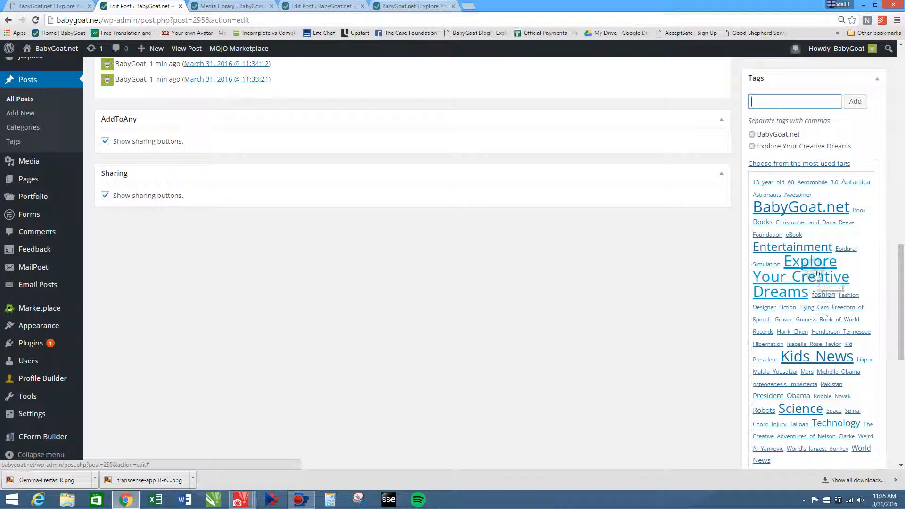
left_click(827, 359)
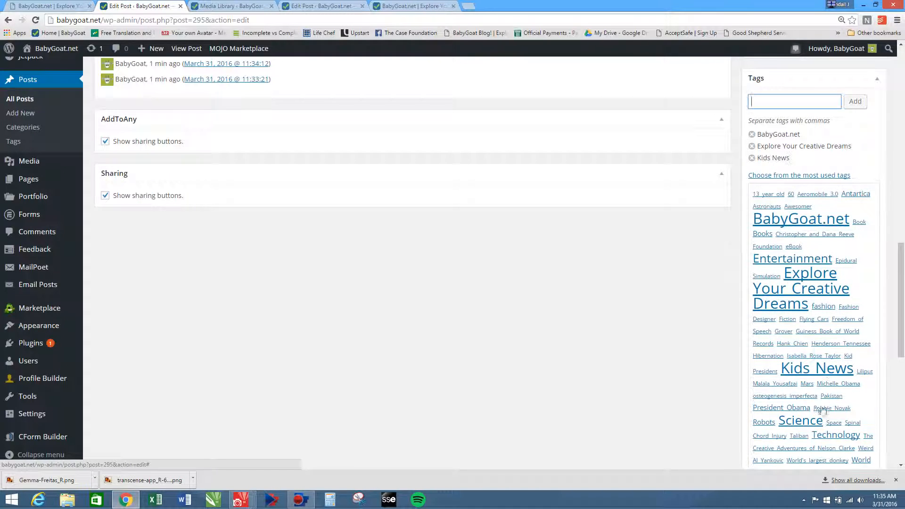
left_click(820, 258)
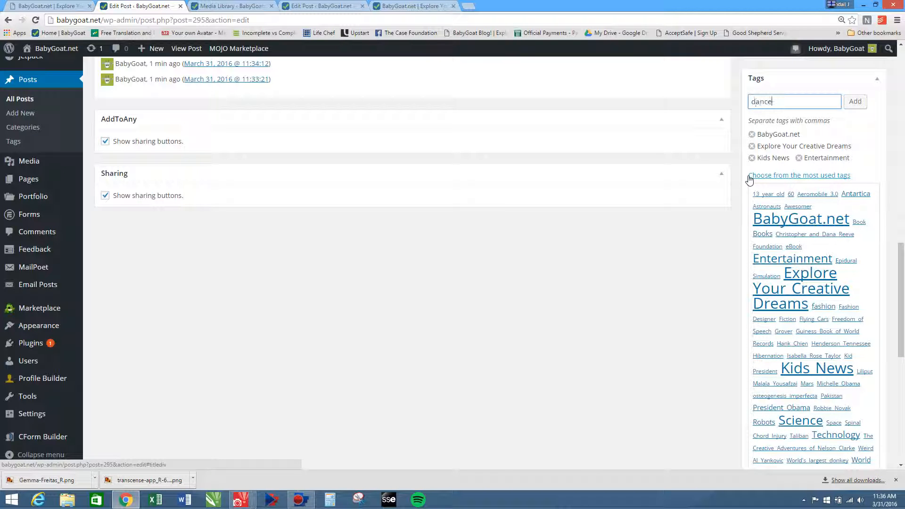
type("dance")
key("Return")
scroll(424, 195, "up", 5)
scroll(425, 195, "up", 3)
scroll(430, 194, "up", 3)
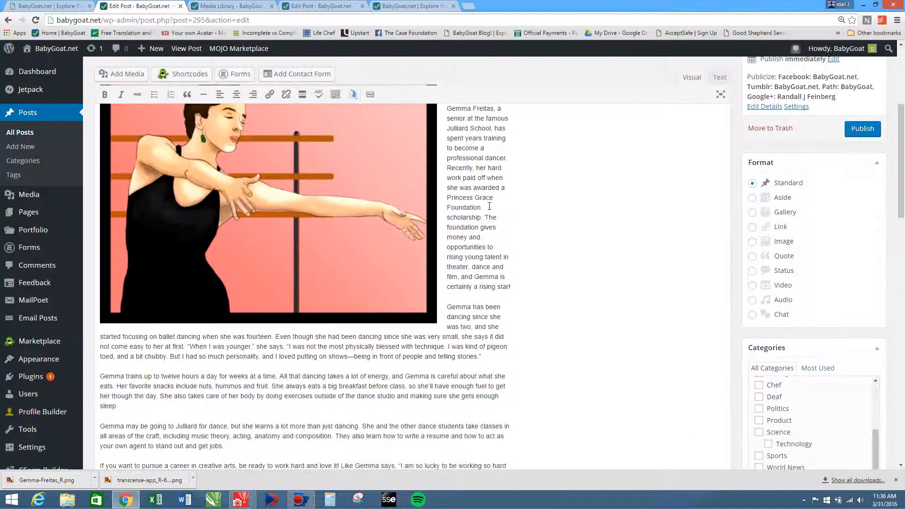
scroll(489, 212, "up", 1)
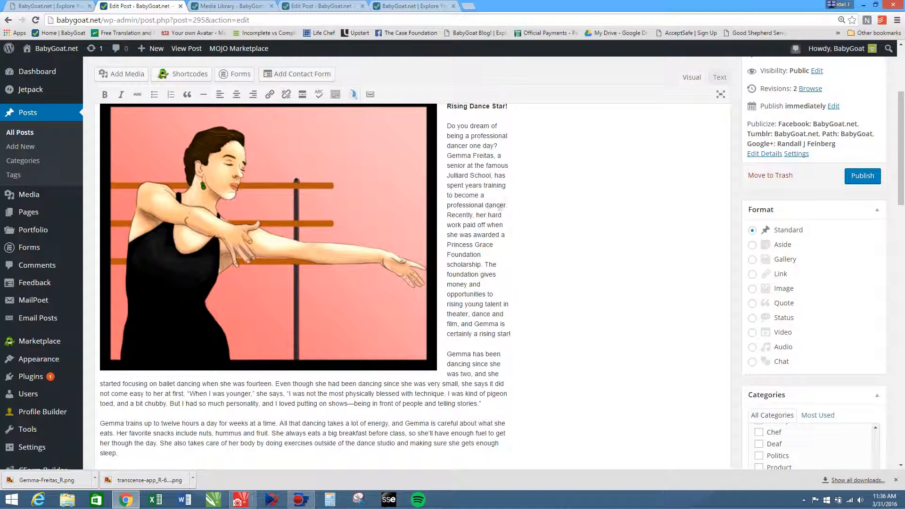
left_click_drag(447, 156, 494, 155)
key("ctrl+c")
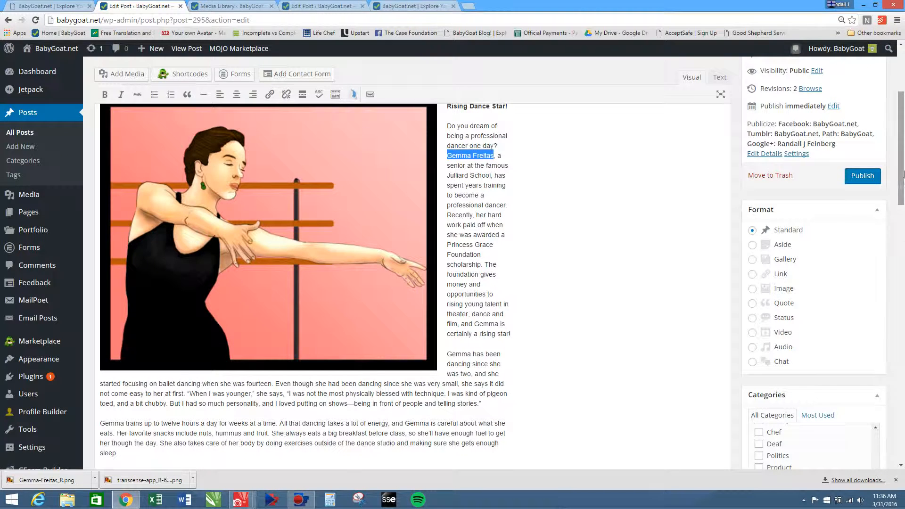
scroll(829, 325, "down", 4)
scroll(798, 405, "down", 3)
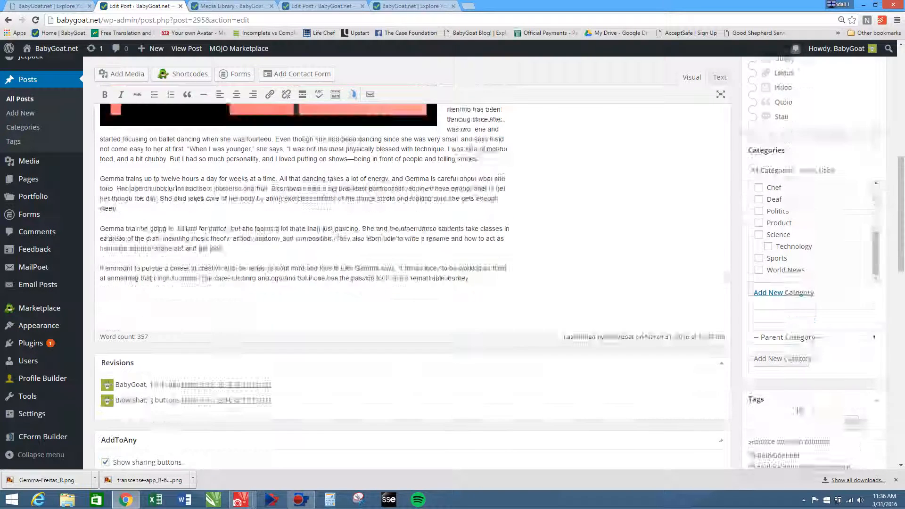
left_click(778, 348)
key("ctrl+v")
left_click(856, 349)
- Copy "Rising Dance Star!" from the article's heading and add it as a tag
left_click_drag(894, 238, 891, 137)
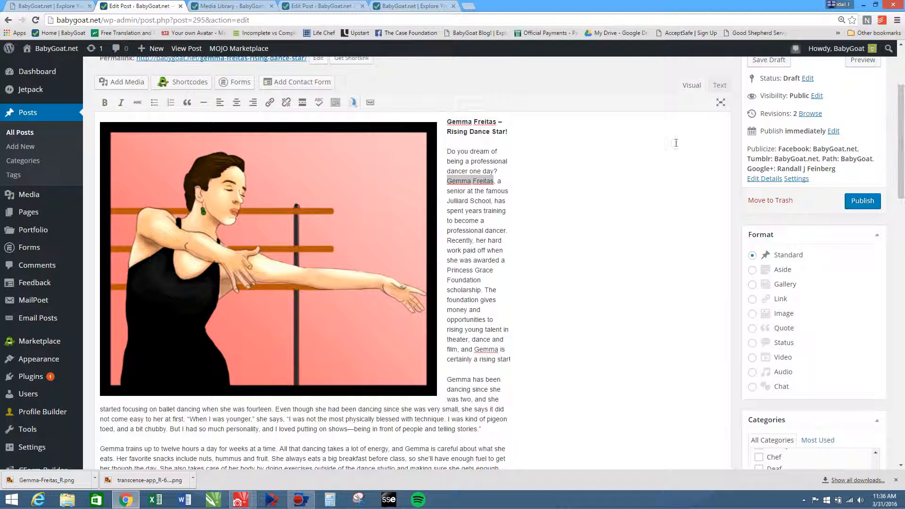
left_click(516, 131)
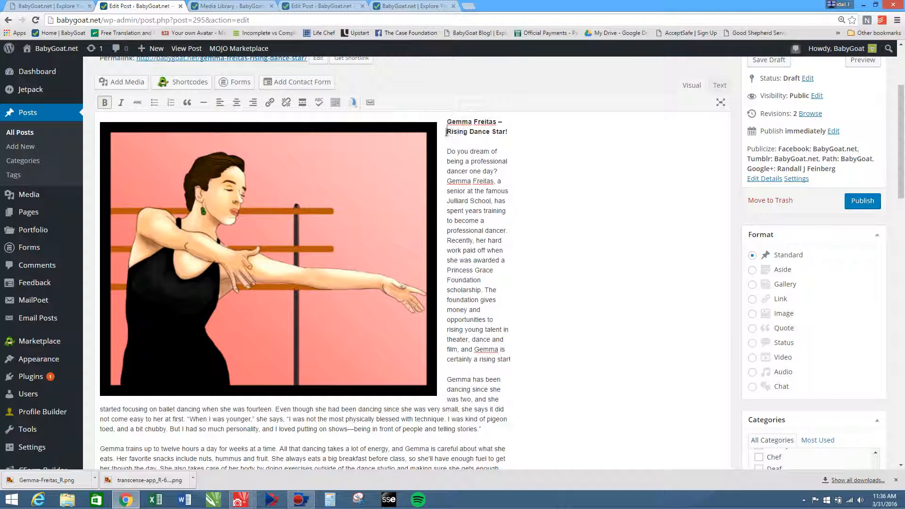
left_click_drag(446, 132, 507, 132)
key("ctrl+c")
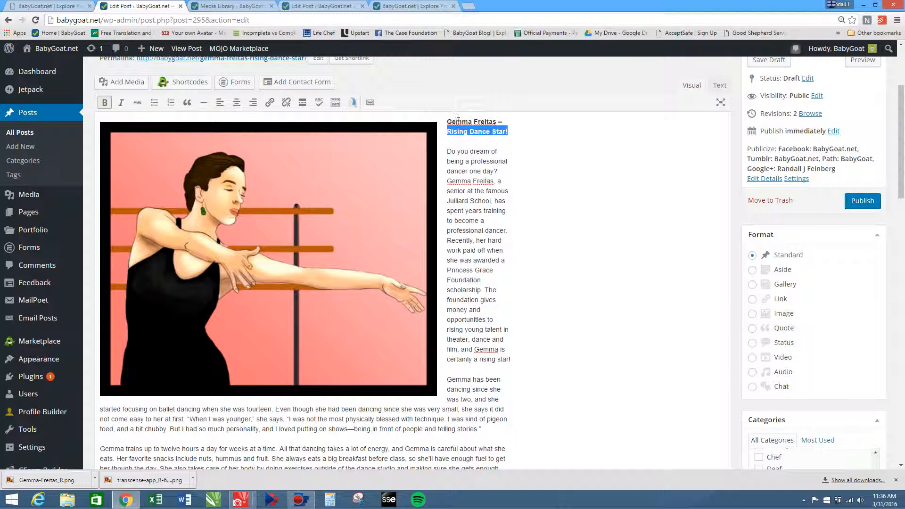
left_click_drag(901, 152, 904, 245)
left_click(777, 341)
key("ctrl+v")
left_click(854, 341)
- Add "Princess Grace Foundation scholarship" from the first paragraph as a tag on the post
left_click_drag(898, 282, 892, 178)
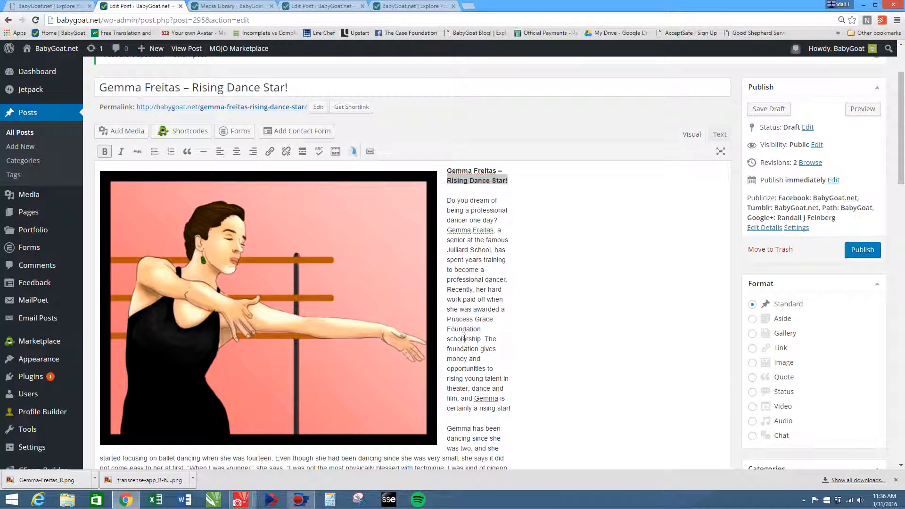
left_click_drag(446, 316, 477, 337)
left_click(505, 322)
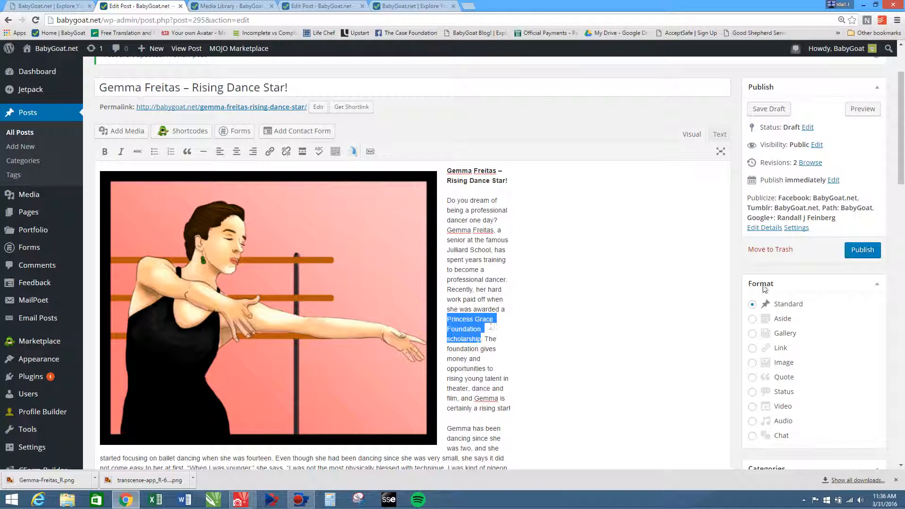
left_click_drag(900, 184, 902, 317)
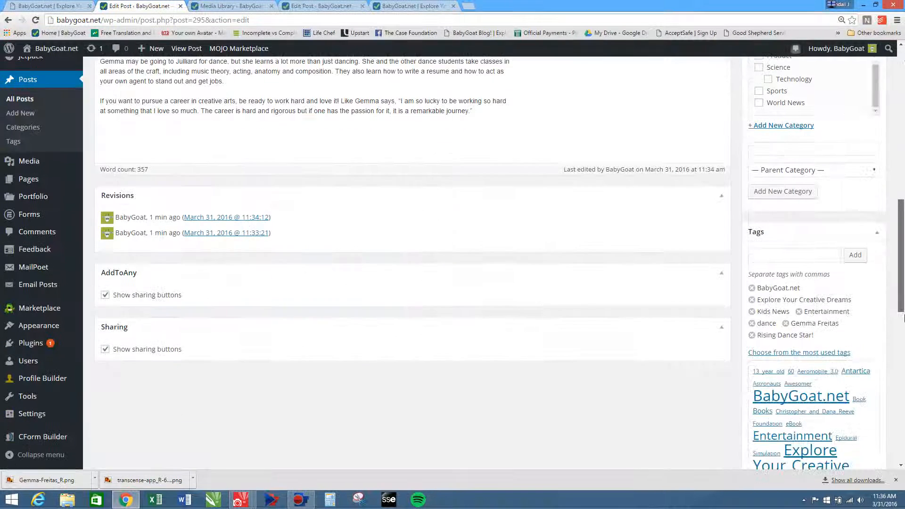
left_click(775, 233)
type("Princess Grace Foundation scholarship")
left_click(855, 229)
left_click_drag(901, 237, 901, 128)
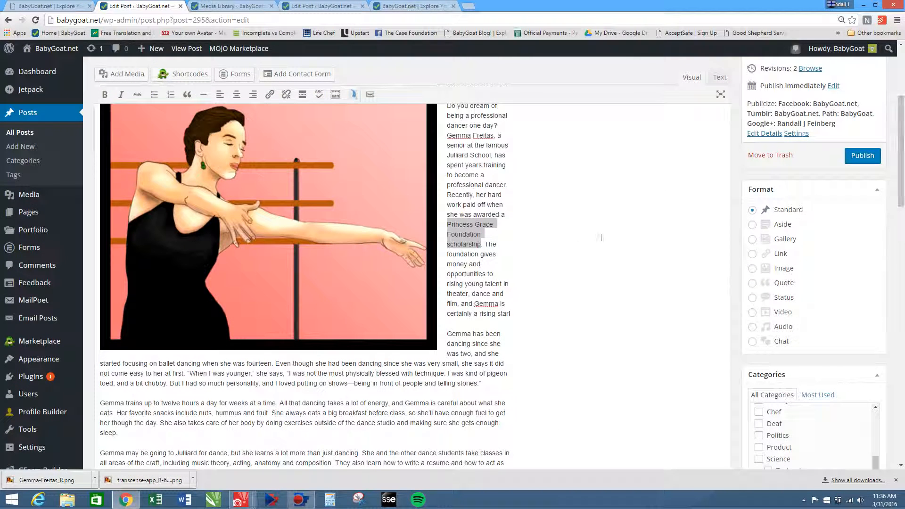
- Add "ballet dancing" as a tag on the post
left_click(572, 242)
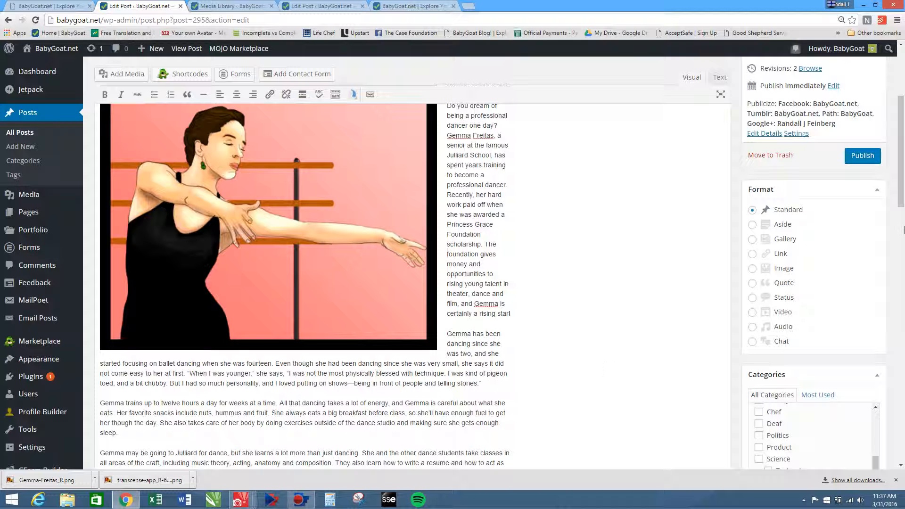
left_click_drag(901, 207, 901, 280)
left_click(788, 362)
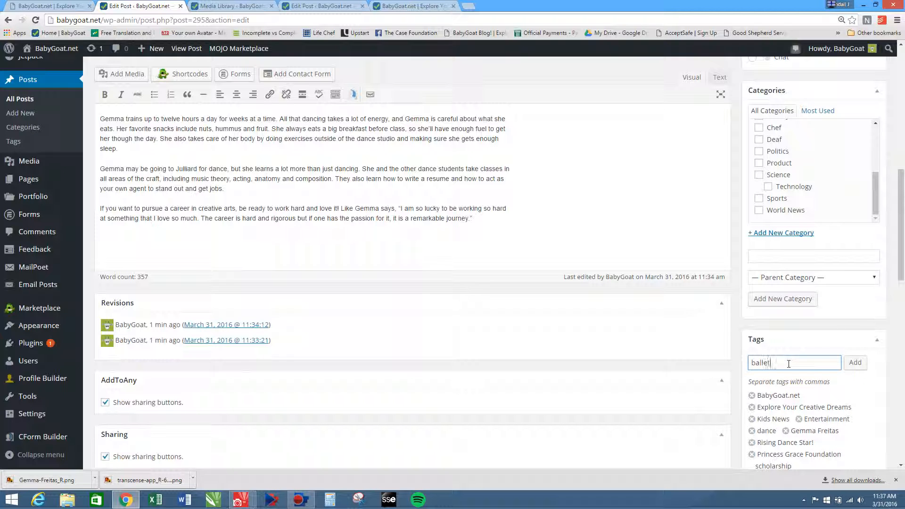
key("Return")
- Copy "Julliard" from the article's paragraph about dance classes and add it as a tag on the post
left_click_drag(901, 230, 902, 183)
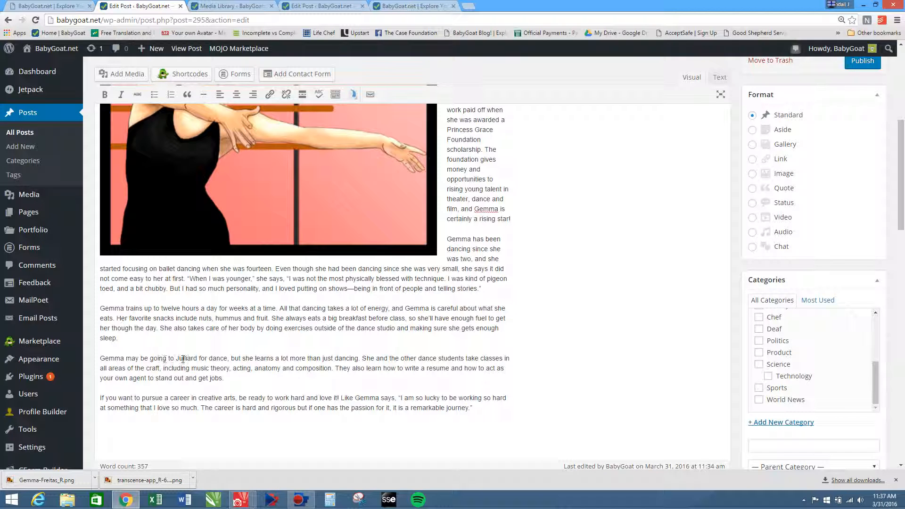
left_click_drag(177, 358, 198, 358)
key("ctrl+c")
left_click_drag(900, 226, 900, 287)
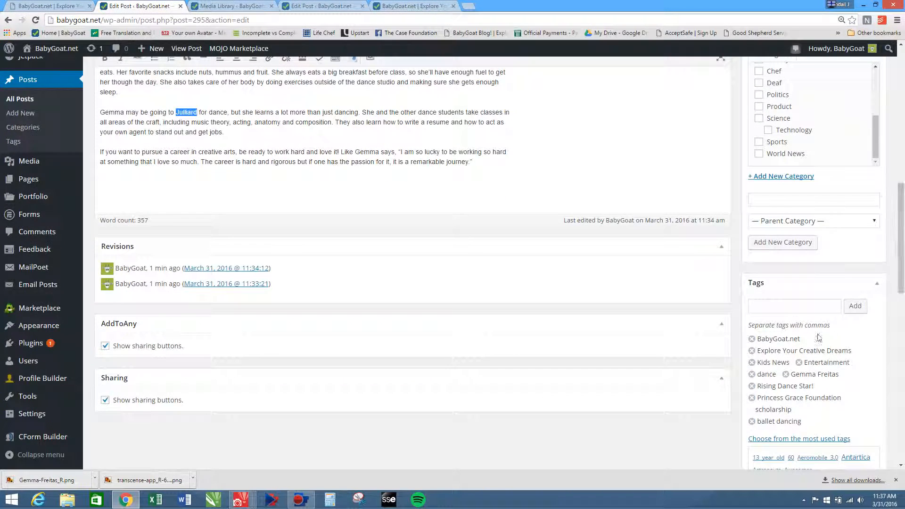
left_click(789, 307)
key("ctrl+v")
left_click(855, 306)
- Check the post's featured and secondary grid images, and publish the post
left_click_drag(901, 273, 901, 251)
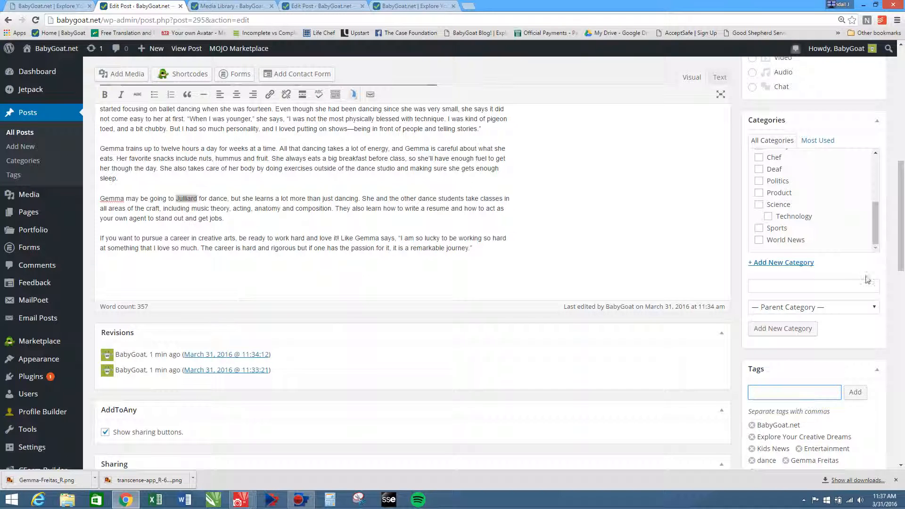
left_click_drag(901, 266, 902, 435)
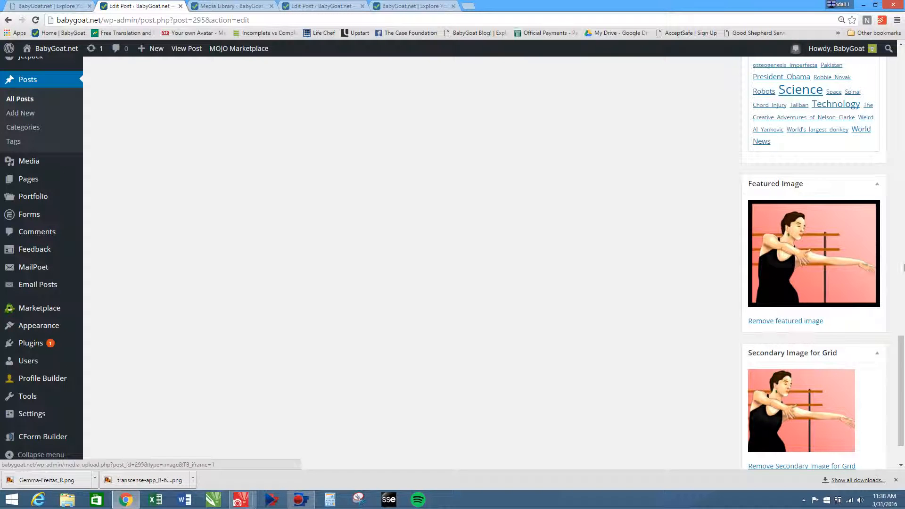
left_click_drag(901, 345, 899, 61)
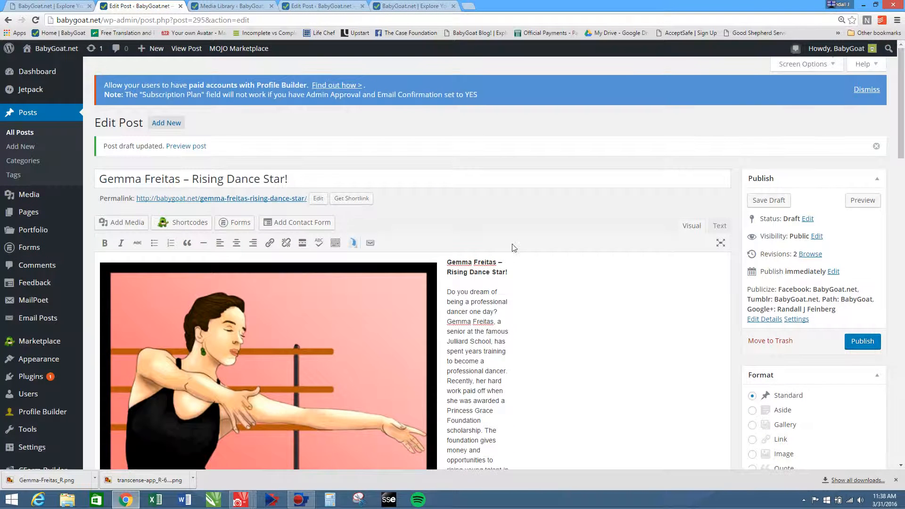
left_click(868, 342)
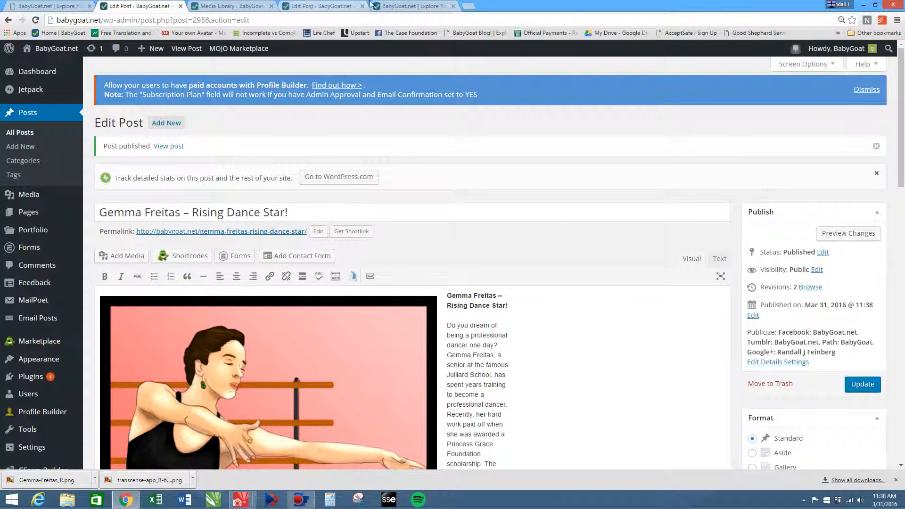
left_click(413, 4)
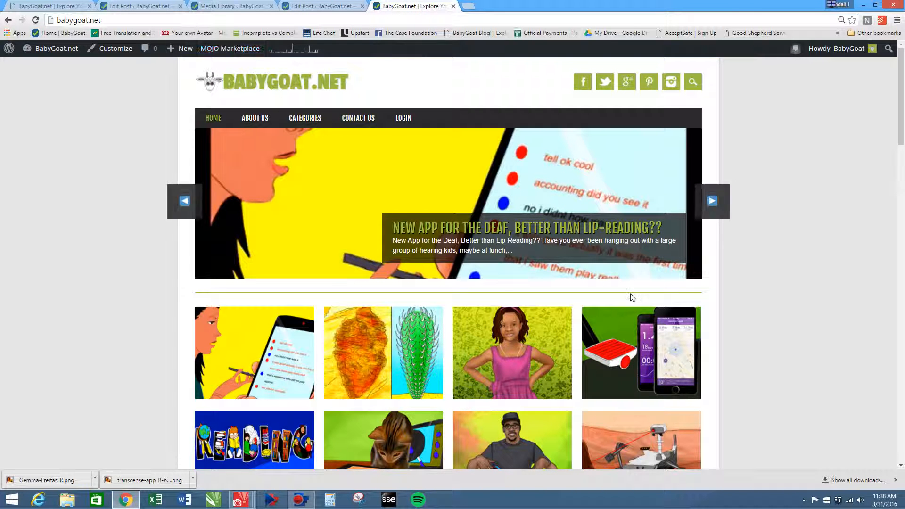
left_click(35, 20)
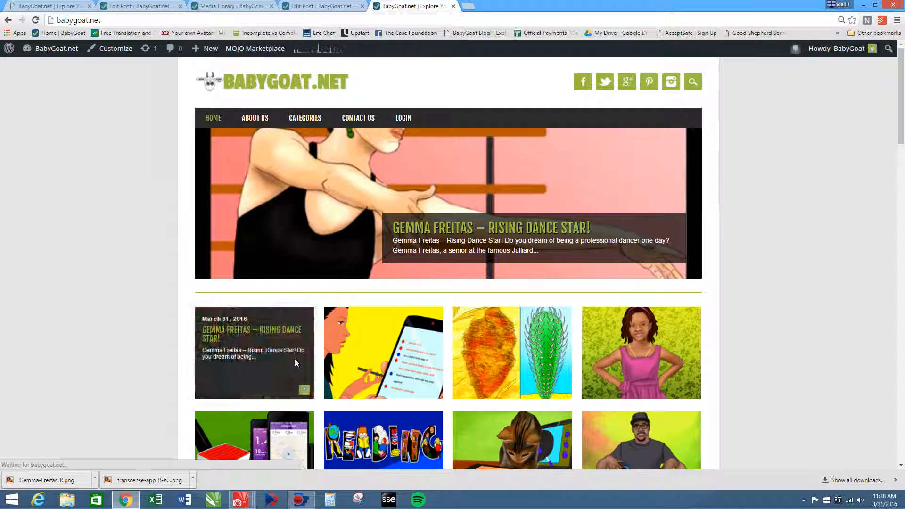
left_click(254, 333)
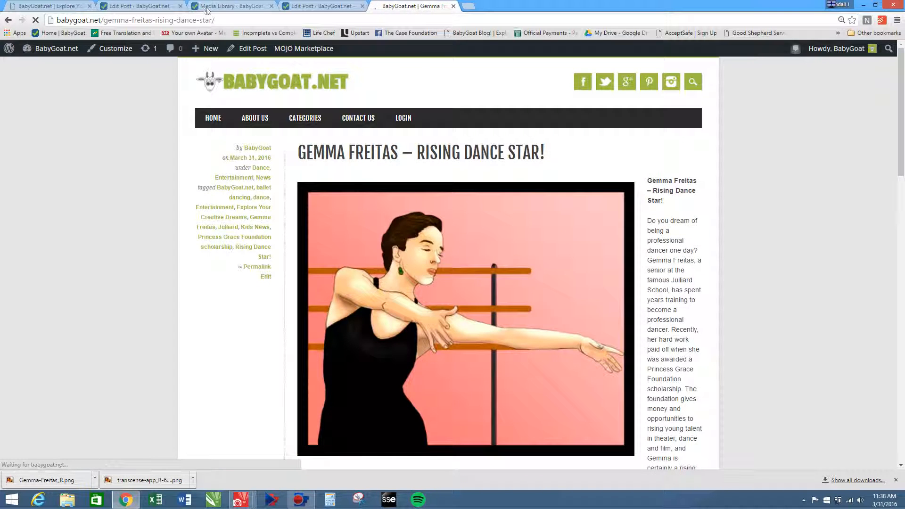
left_click(220, 18)
key("ctrl+c")
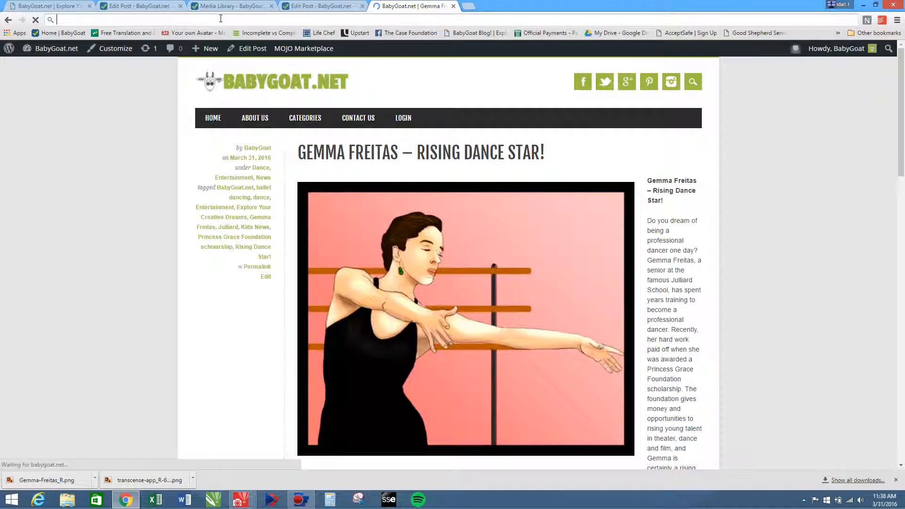
- Link the dancer image in the post to the copied address babygoat.net/gemma-freitas-rising-dance-star/ and update the post
left_click(157, 6)
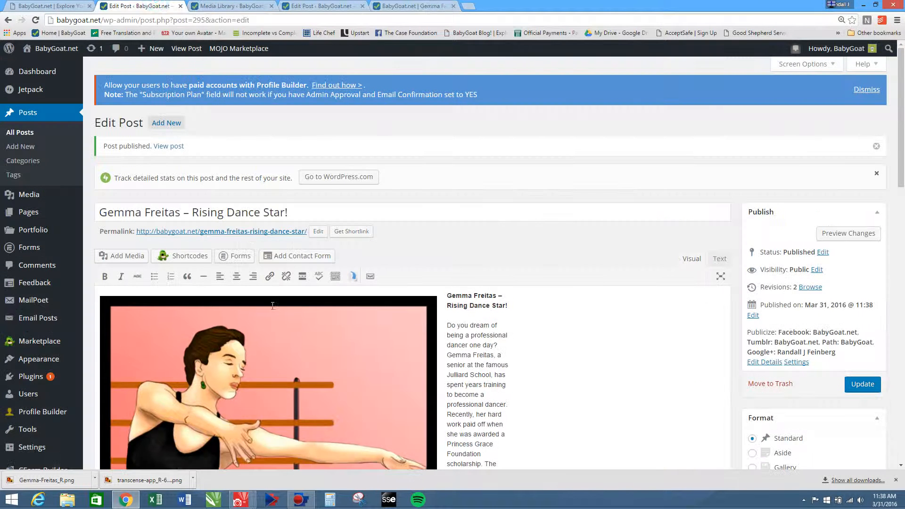
left_click(252, 376)
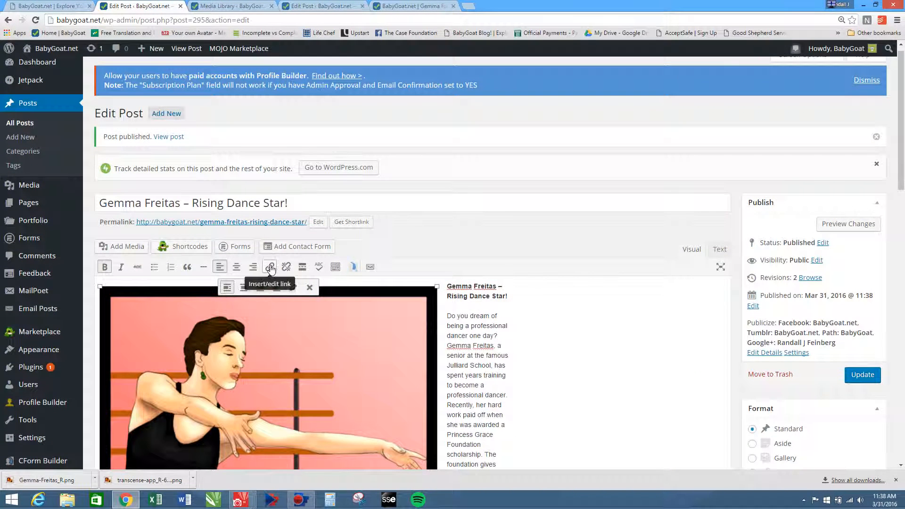
left_click(270, 267)
key("ctrl+v")
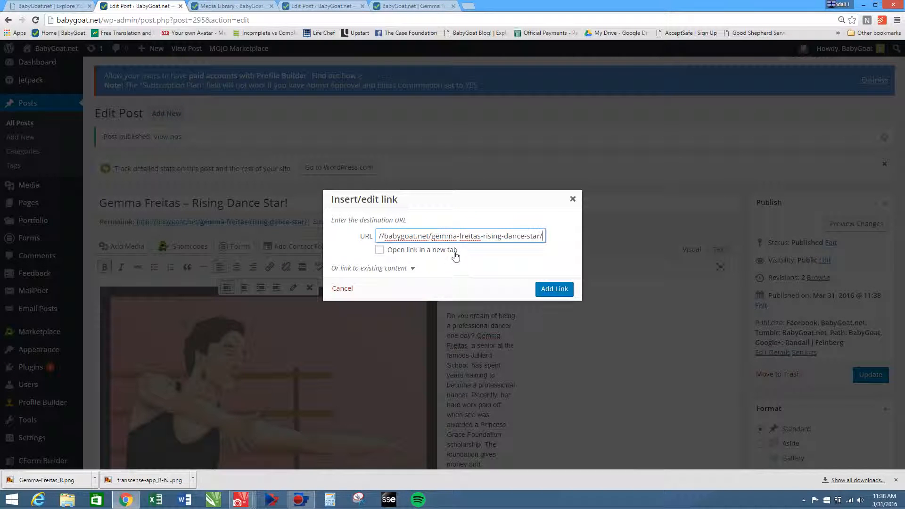
left_click(559, 288)
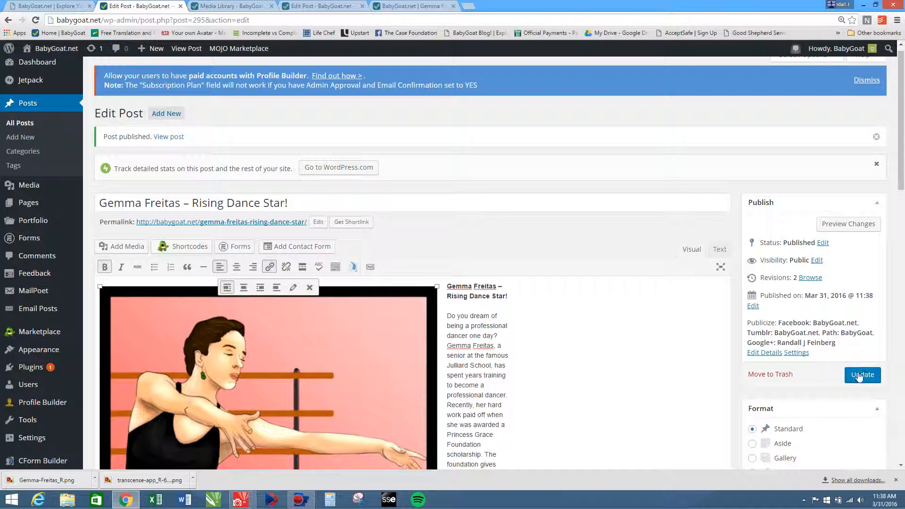
left_click(855, 376)
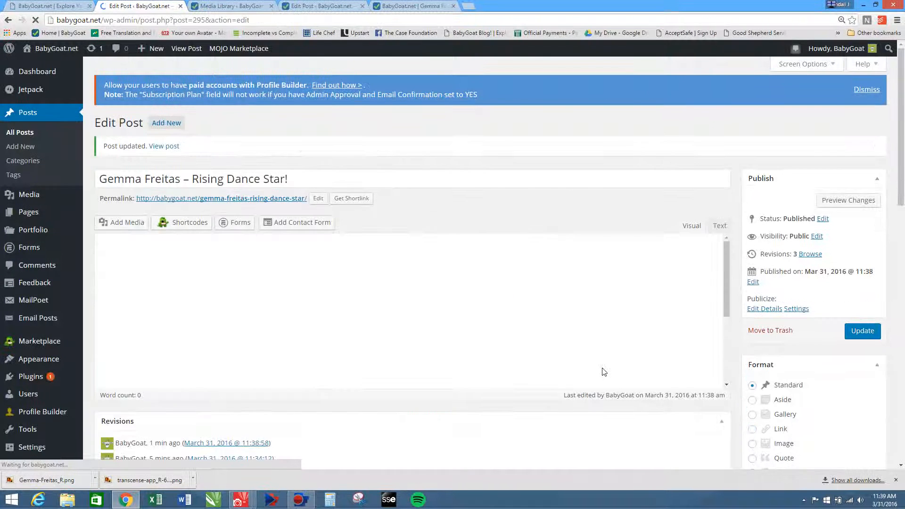
- Review the updated post in the editor, including its text, categories, tags, featured image and secondary grid image
scroll(604, 372, "down", 15)
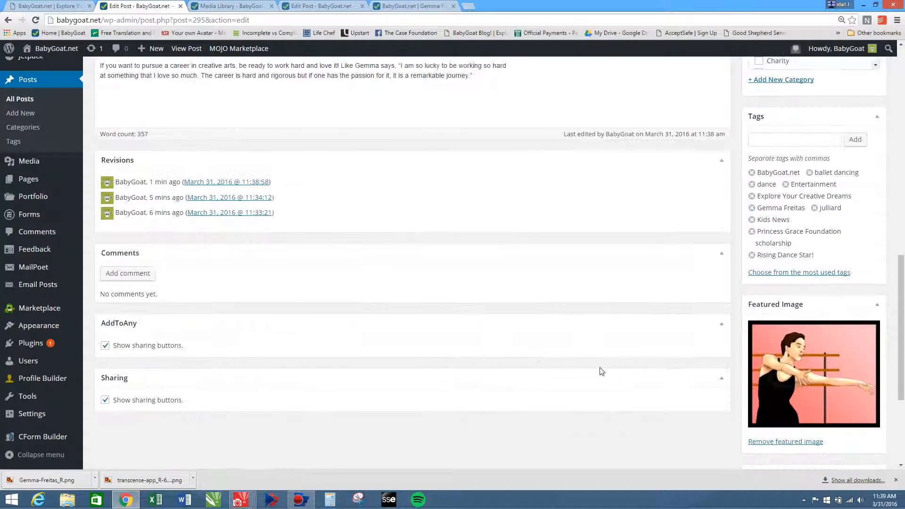
scroll(601, 372, "down", 3)
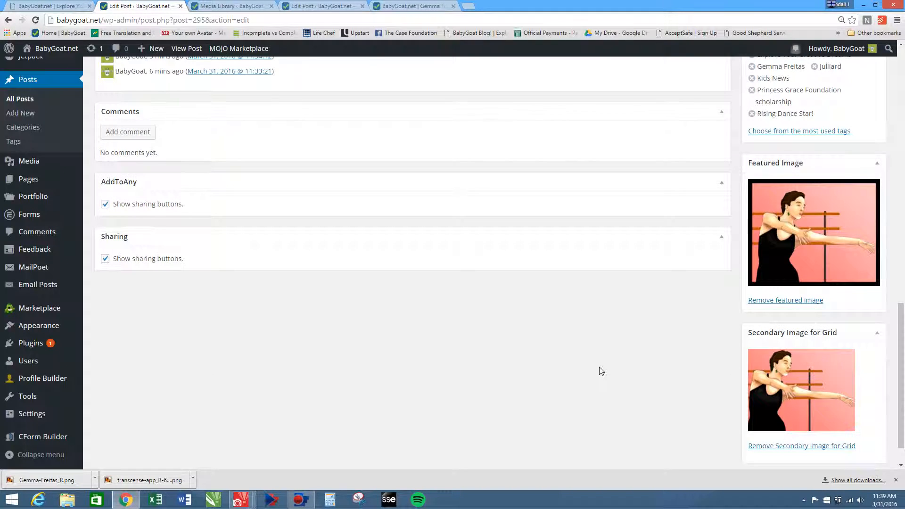
scroll(602, 371, "up", 18)
scroll(600, 367, "up", 1)
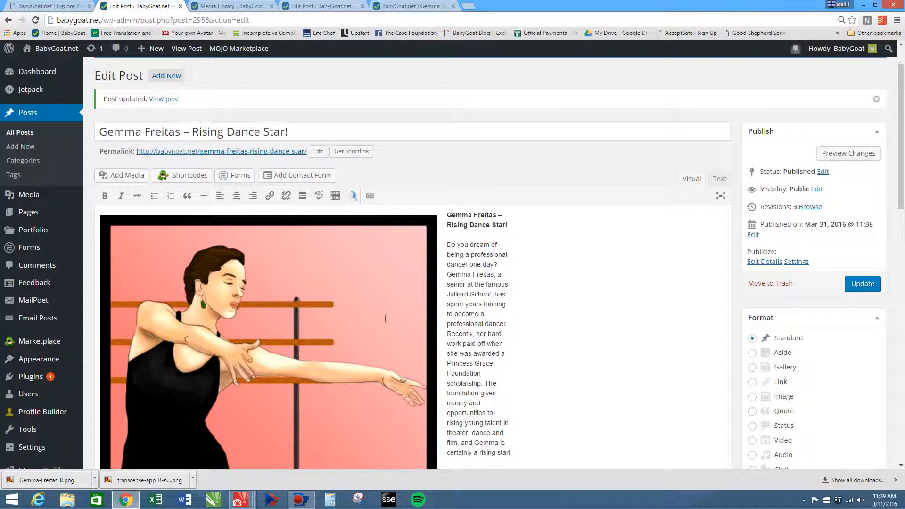
scroll(494, 299, "down", 3)
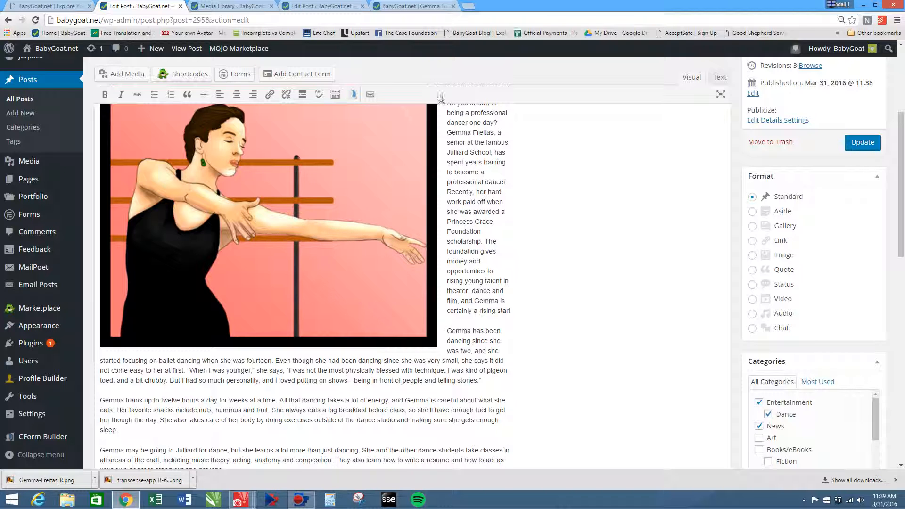
scroll(609, 283, "down", 4)
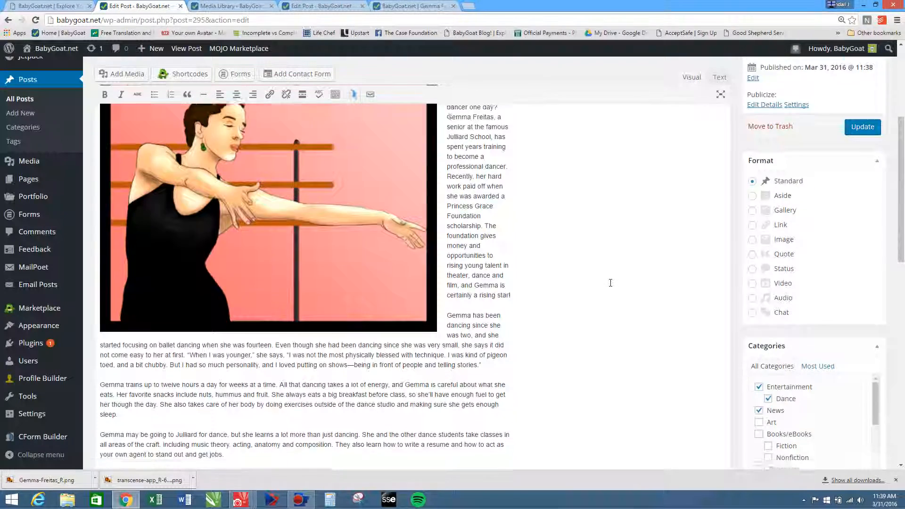
scroll(608, 283, "up", 7)
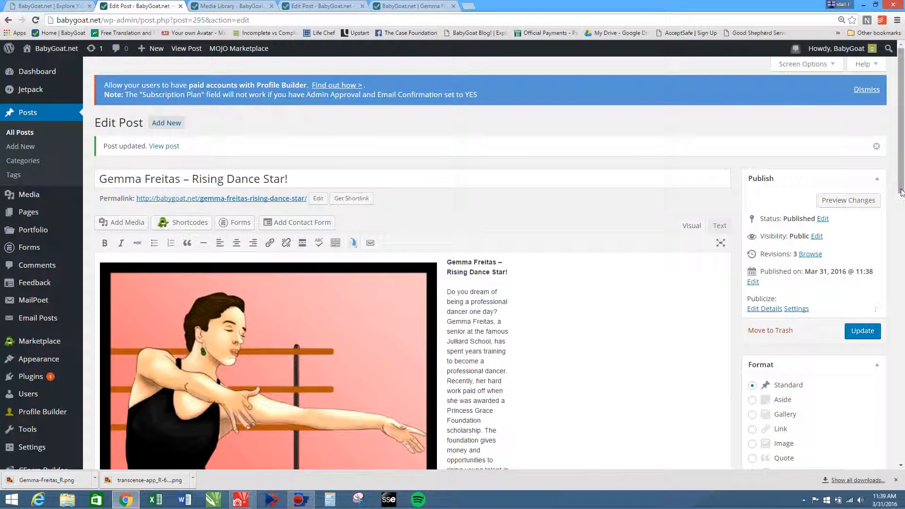
left_click_drag(901, 192, 901, 203)
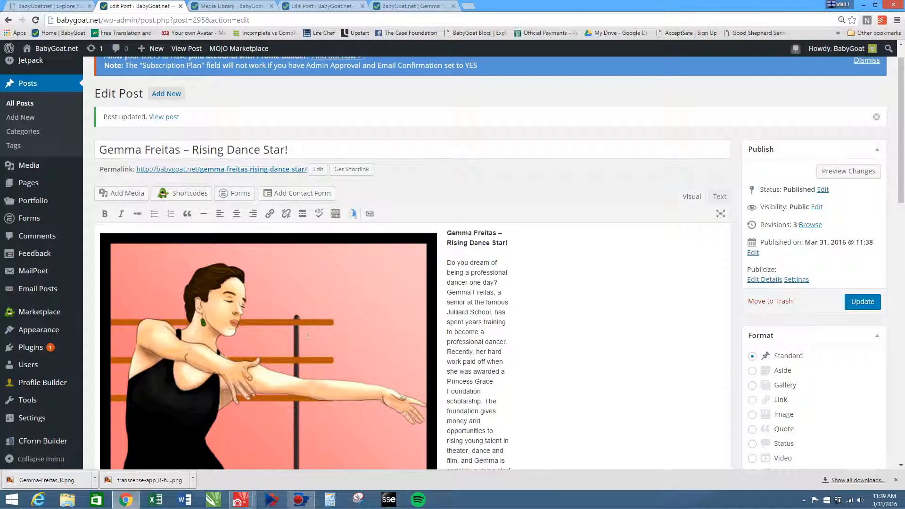
left_click_drag(900, 175, 834, 148)
left_click(215, 6)
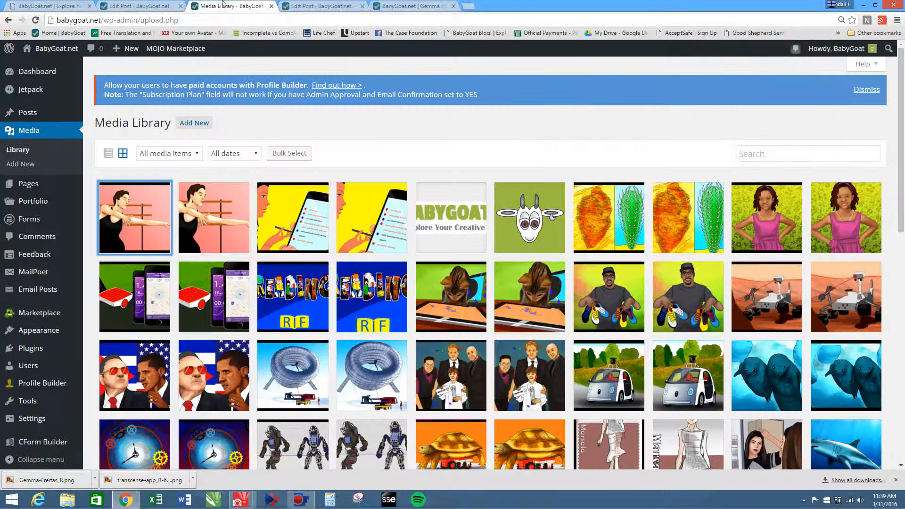
left_click(409, 6)
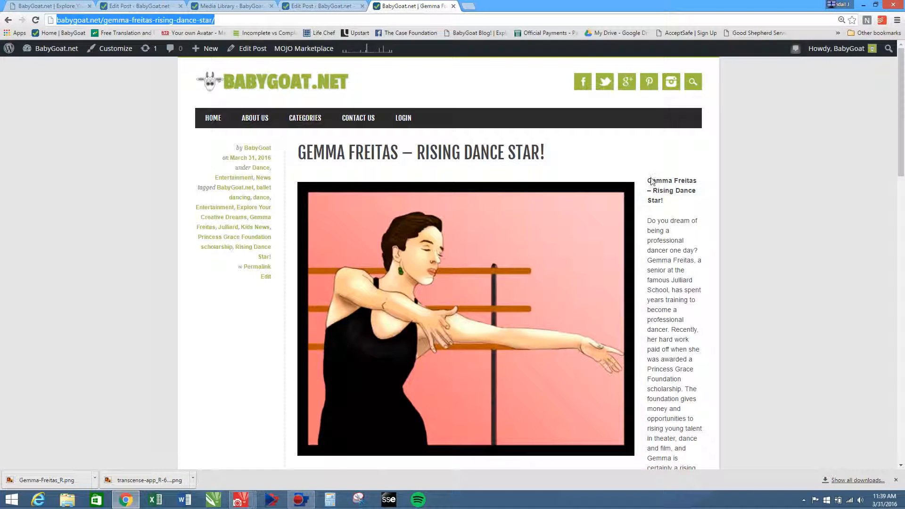
scroll(659, 158, "down", 6)
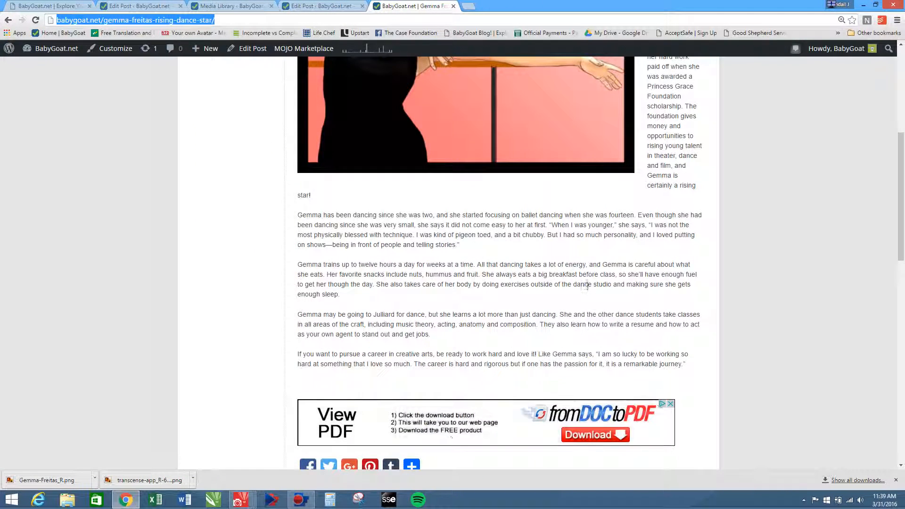
scroll(584, 285, "up", 6)
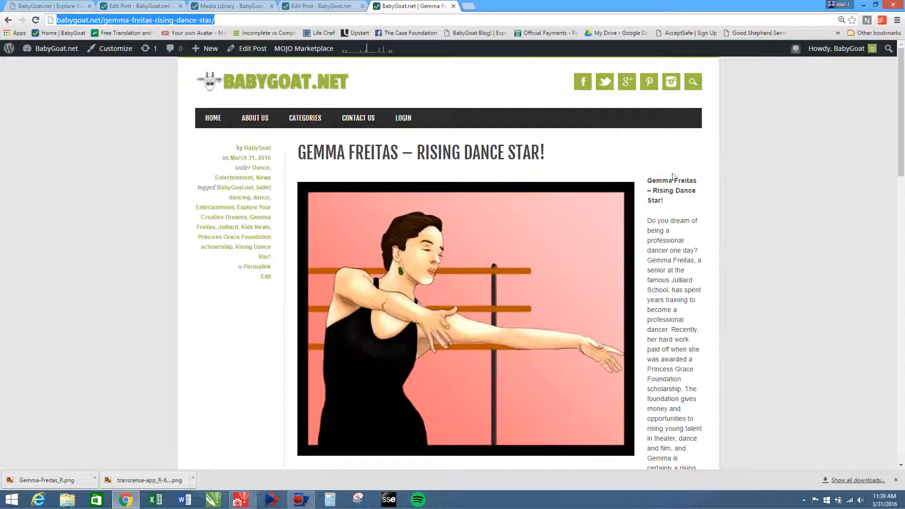
scroll(648, 272, "down", 1)
scroll(646, 281, "down", 13)
scroll(646, 286, "up", 14)
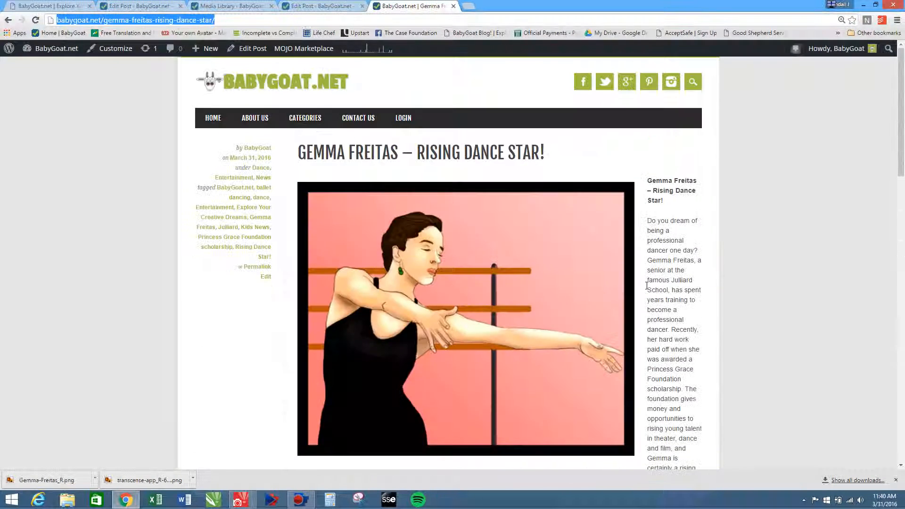
- Return to the BabyGoat.net home page and check the new post in the slider and article grid
left_click(215, 119)
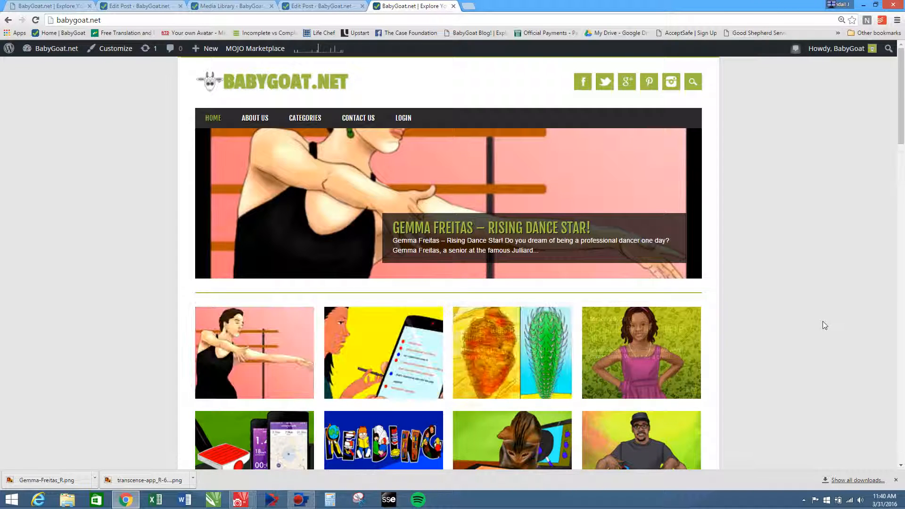
scroll(823, 322, "down", 5)
scroll(822, 321, "up", 5)
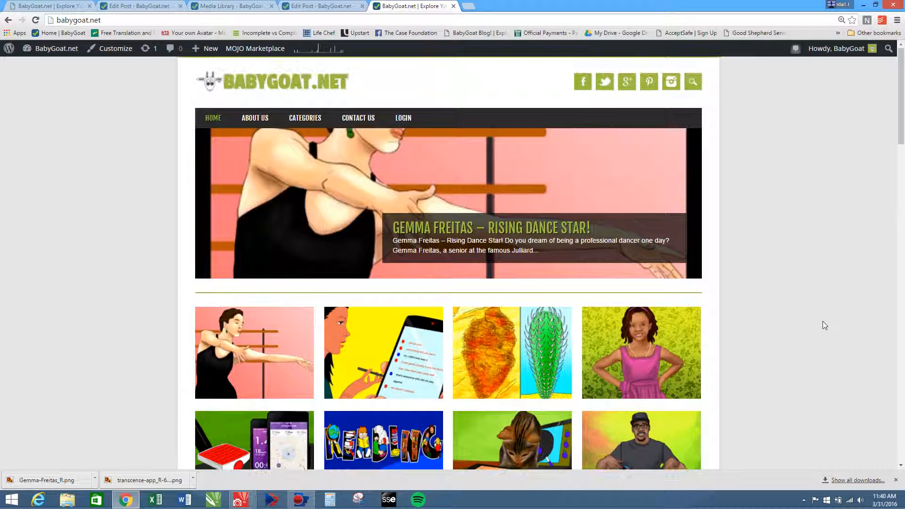